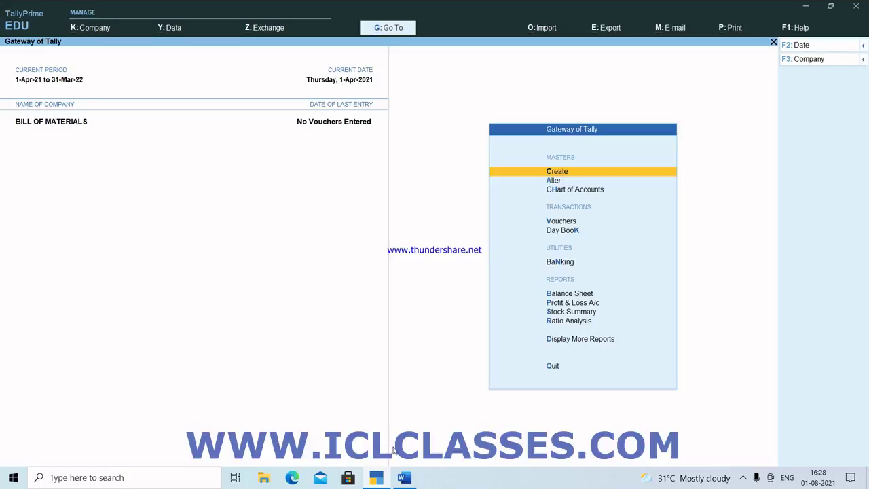
click(742, 478)
click(743, 478)
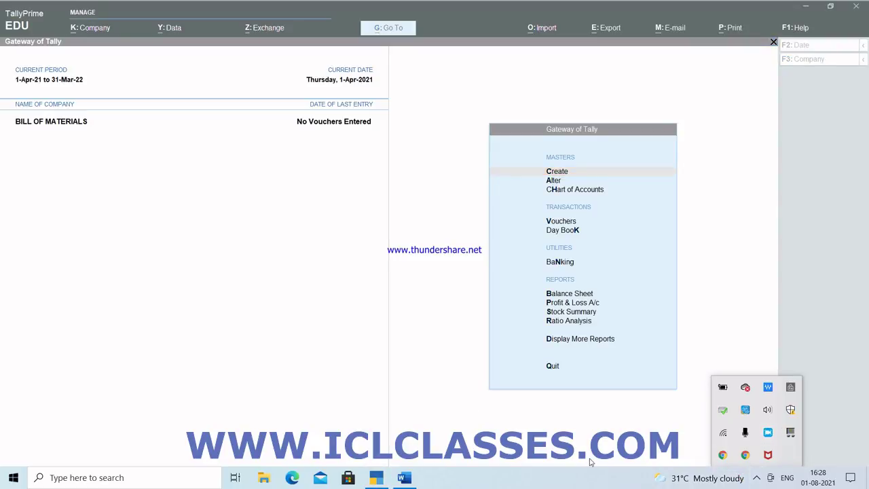
click(477, 352)
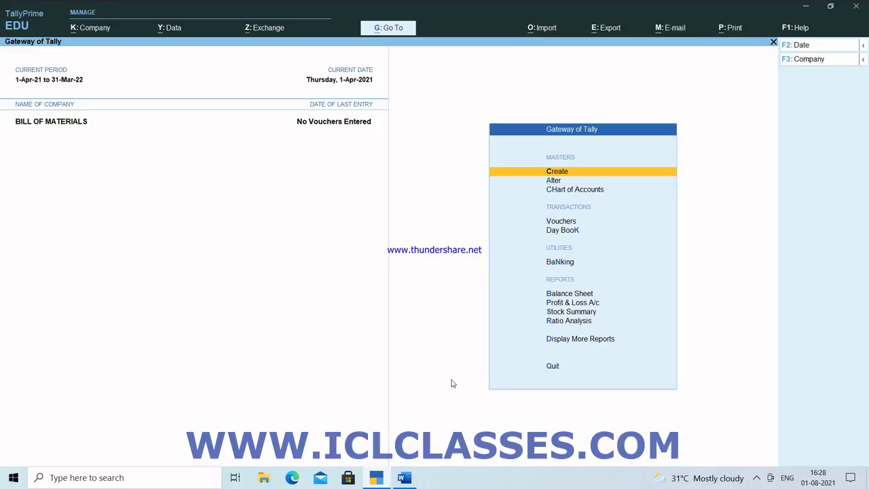
- Check the opening transaction in the BILL OF MATERIALS Word document and start a receipt voucher in TallyPrime
click(404, 477)
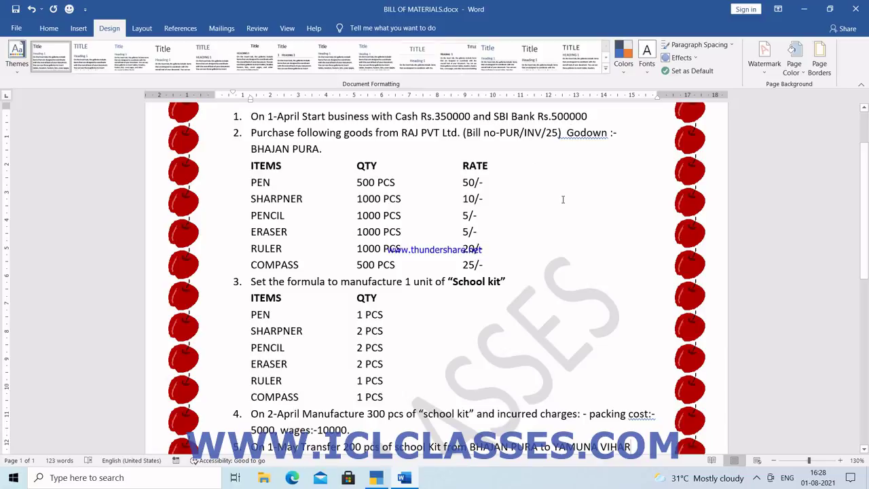
click(372, 481)
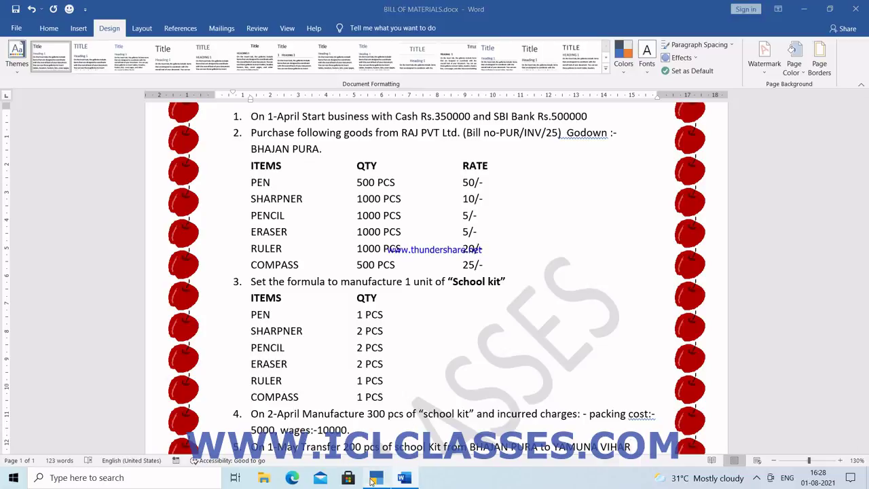
key(Down)
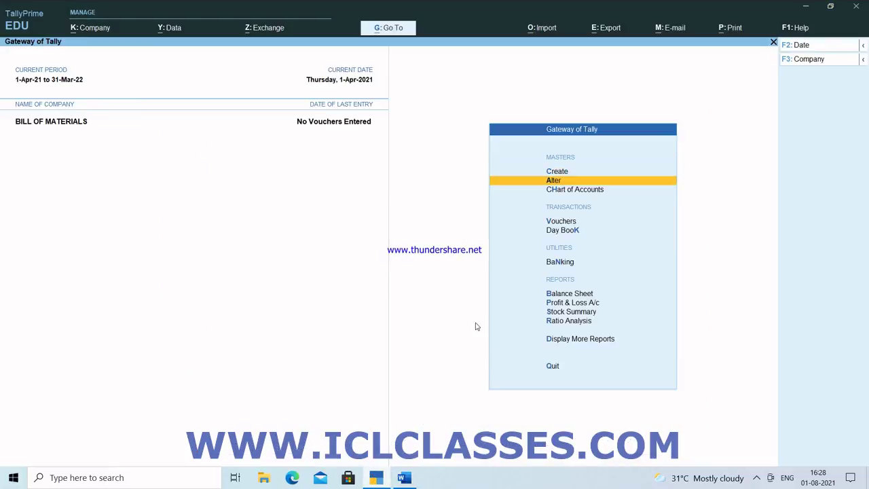
key(Down)
key(Down)
key(Return)
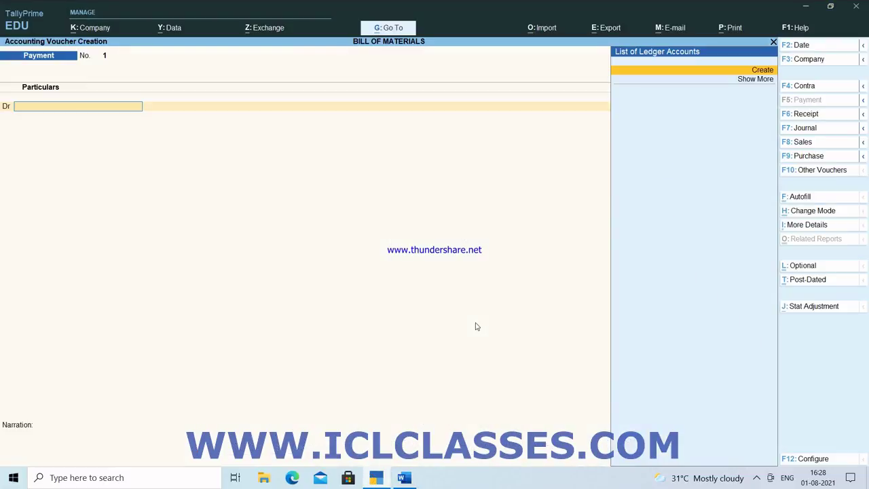
key(F6)
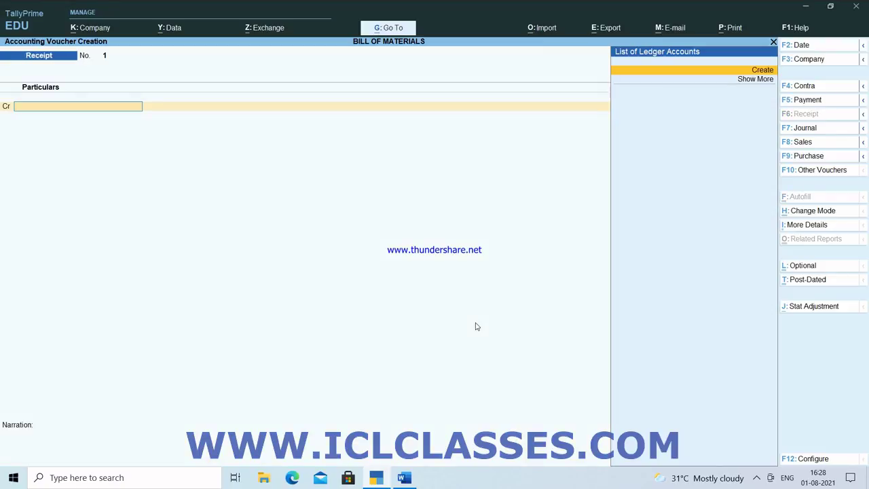
- Create a ledger named CAPITAL under Capital Account for the receipt voucher's credit entry
key(alt+c)
text(CA)
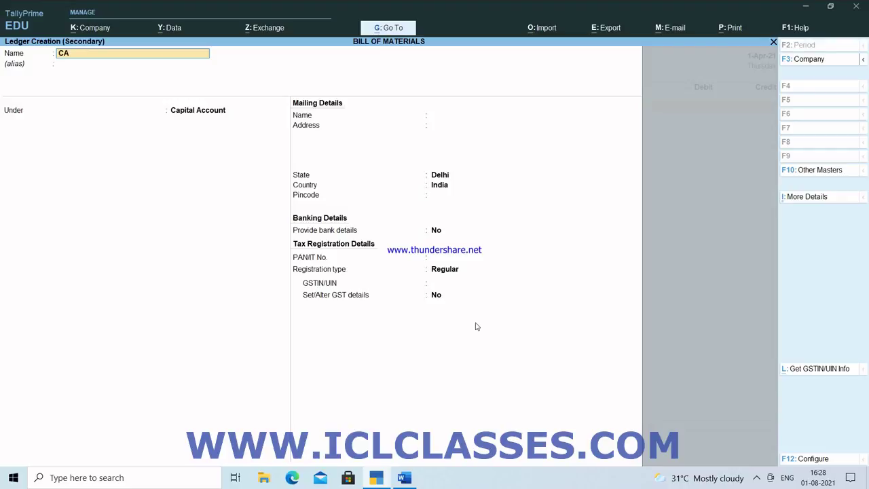
text(PITAL)
key(Return)
key(Return)
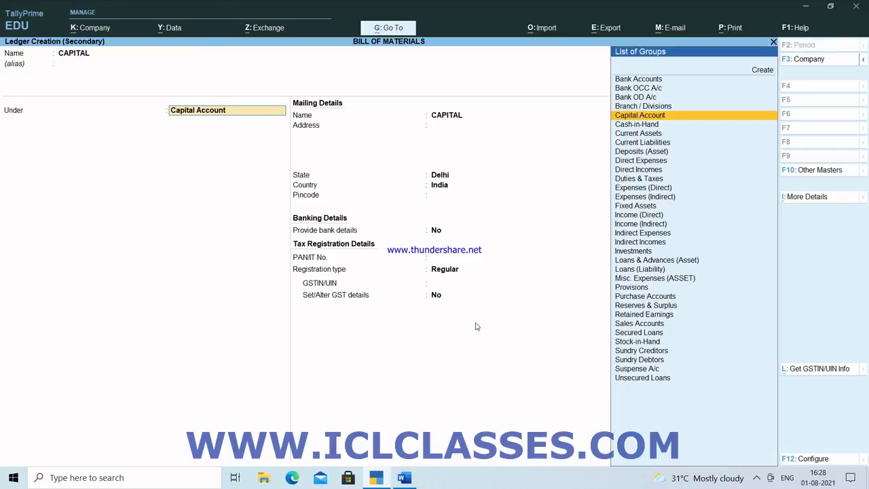
key(Return)
key(ctrl+a)
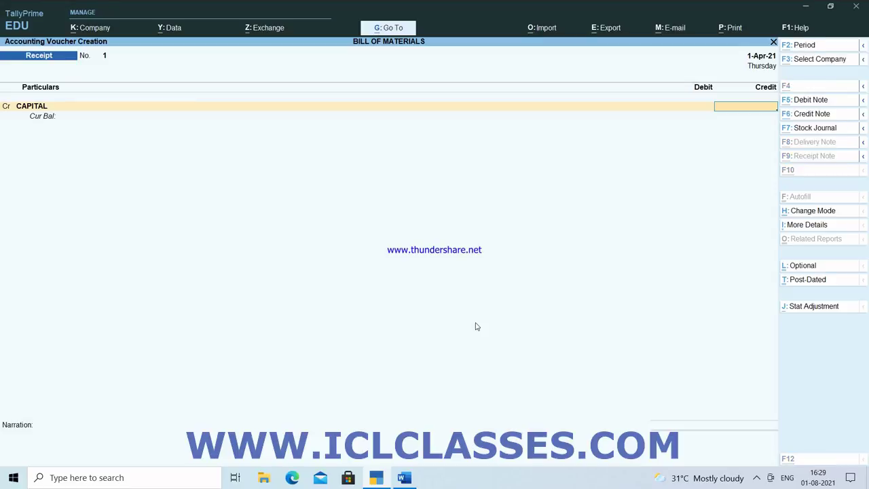
- Consult the opening cash and bank figures in the Word document and credit CAPITAL with 8,50,000
key(alt+Tab)
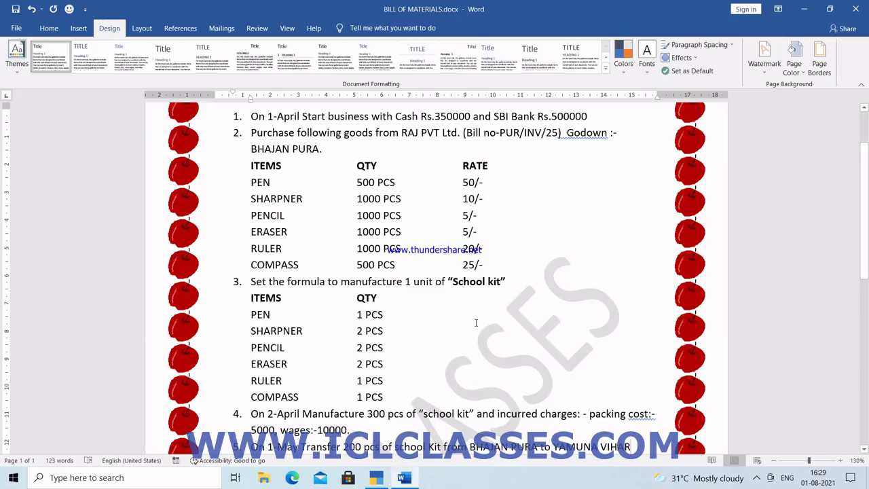
key(alt+Tab)
text(85000)
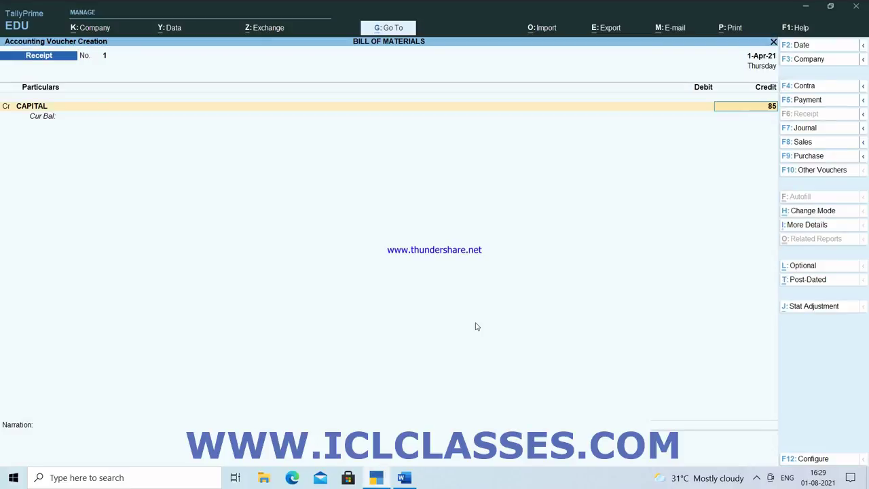
key(Return)
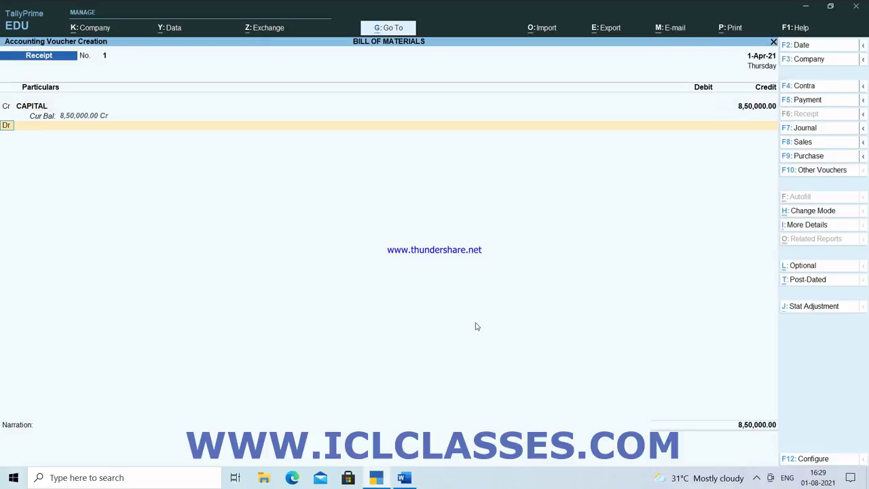
- Add a debit line for Cash with 3,50,000, as given in the Word document
key(Return)
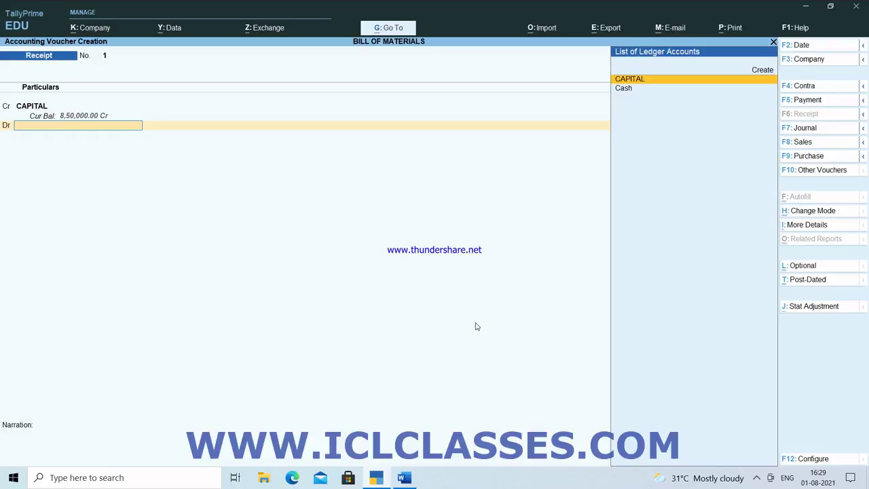
key(Down)
key(Return)
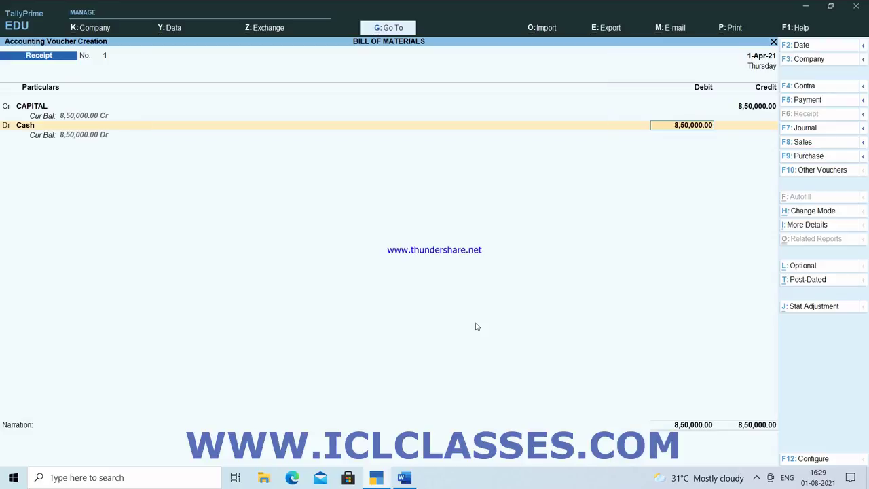
key(alt+Tab)
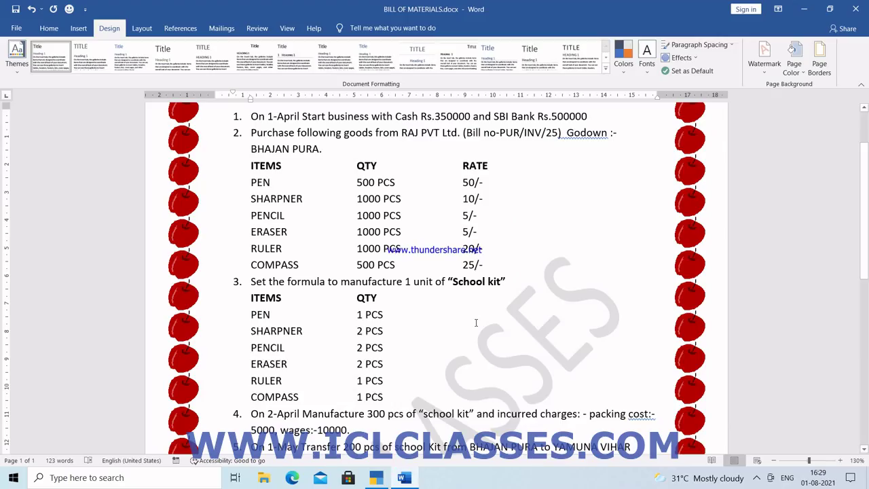
key(alt+Tab)
text(35)
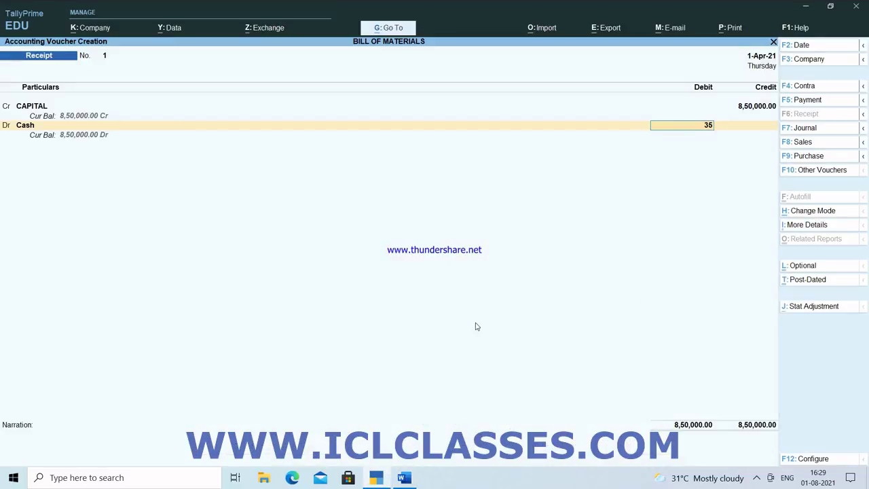
text(0000)
key(Return)
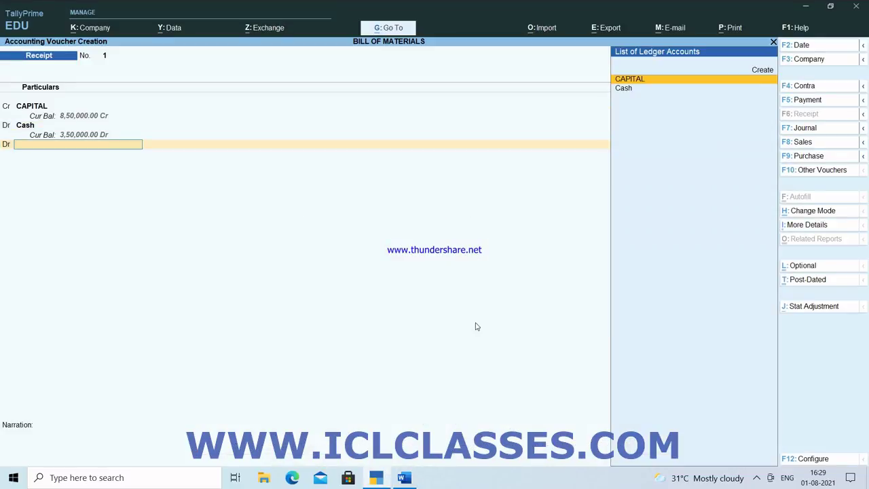
- Create a ledger named SBI under Bank Accounts for the next debit line
key(alt+c)
text(SBI)
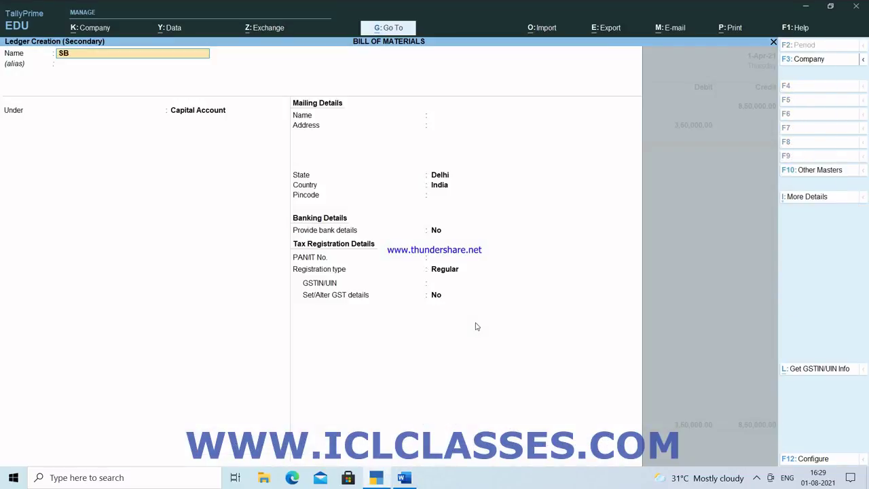
key(Return)
key(Return)
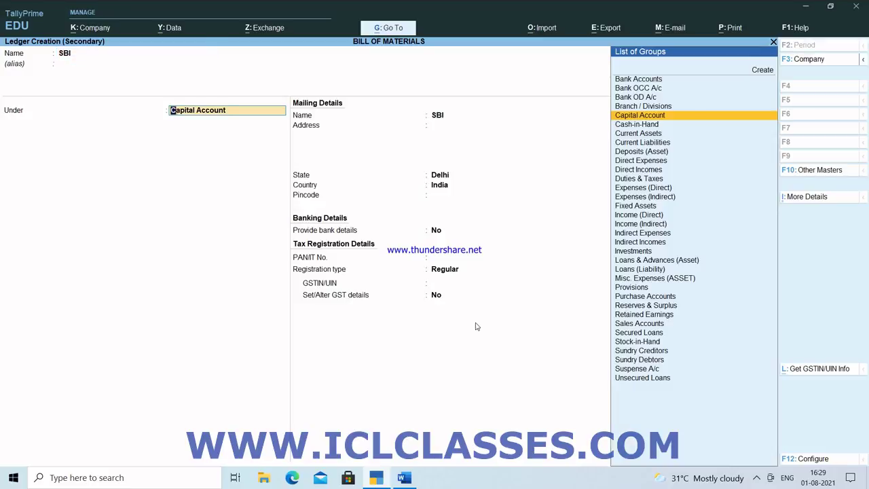
text(B)
key(Return)
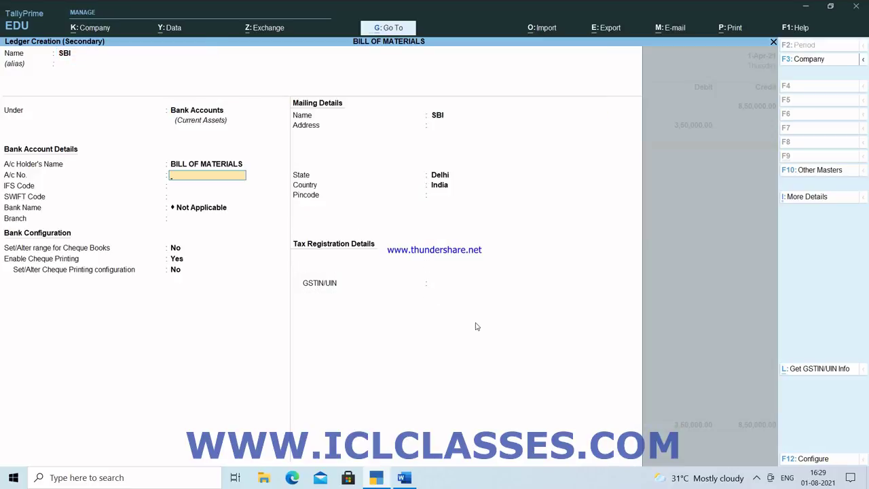
key(ctrl+a)
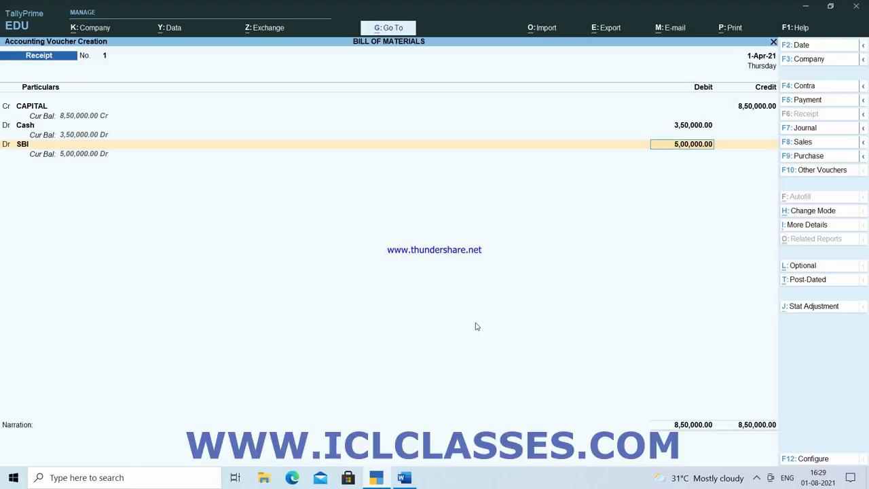
- Debit SBI with 5,00,000, save the receipt voucher without a narration and leave voucher entry
key(Return)
key(Return)
key(Return)
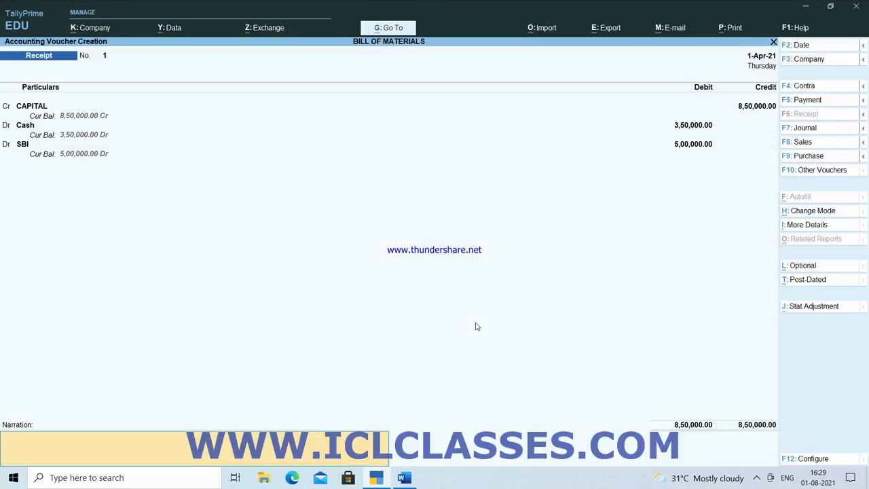
key(ctrl+a)
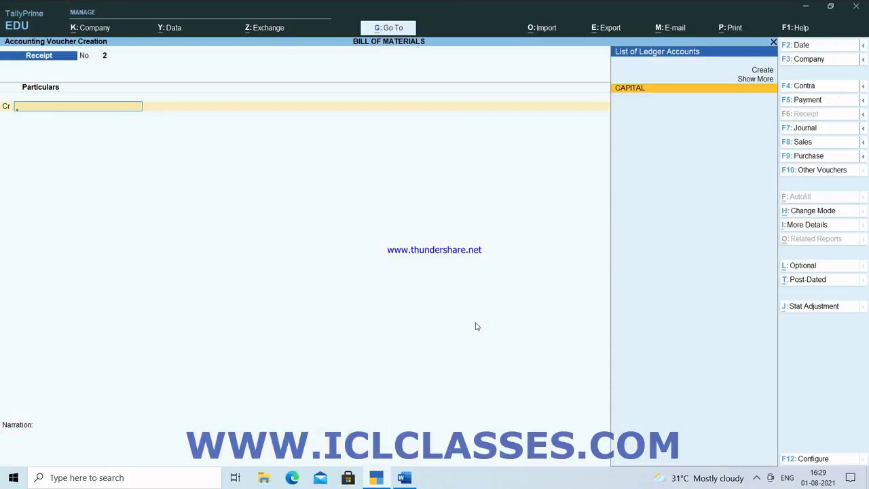
key(Escape)
key(Return)
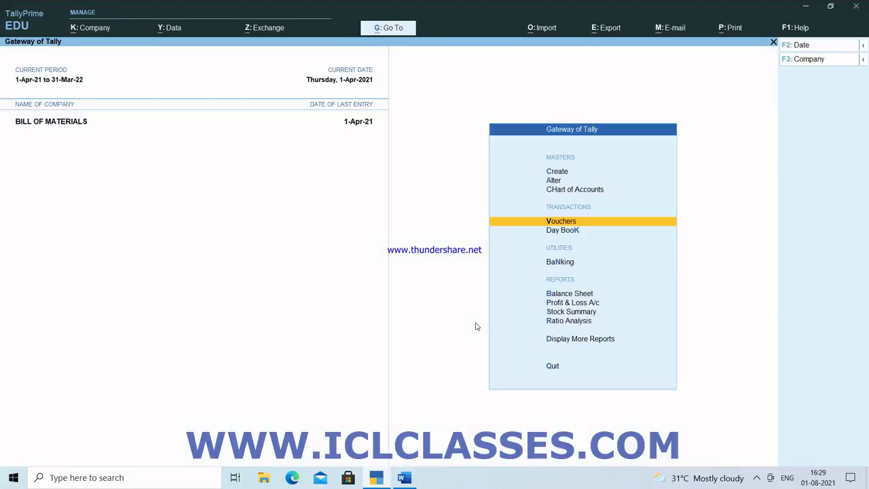
- Review the goods purchase in the Word document and start a purchase voucher in TallyPrime
key(alt+Tab)
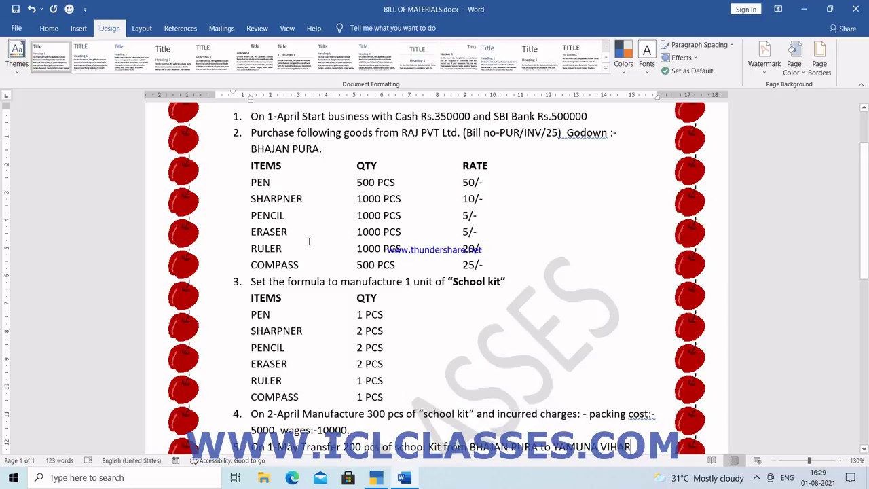
key(alt+Tab)
key(Return)
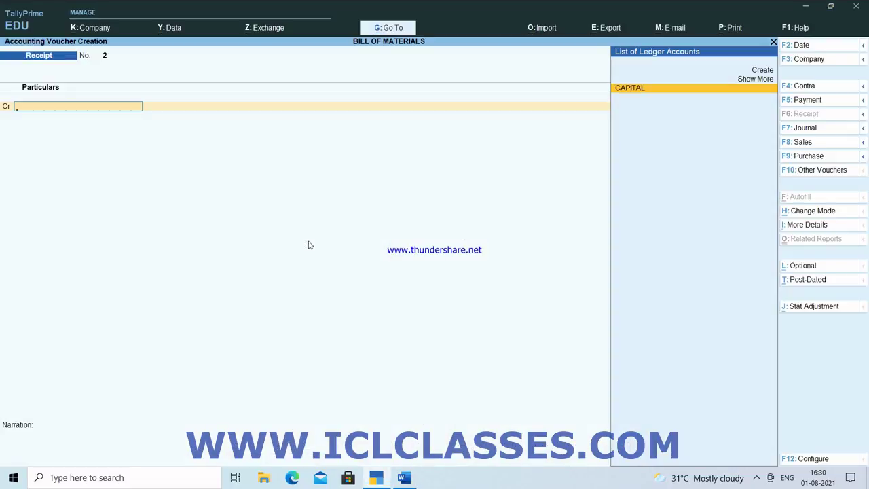
key(F9)
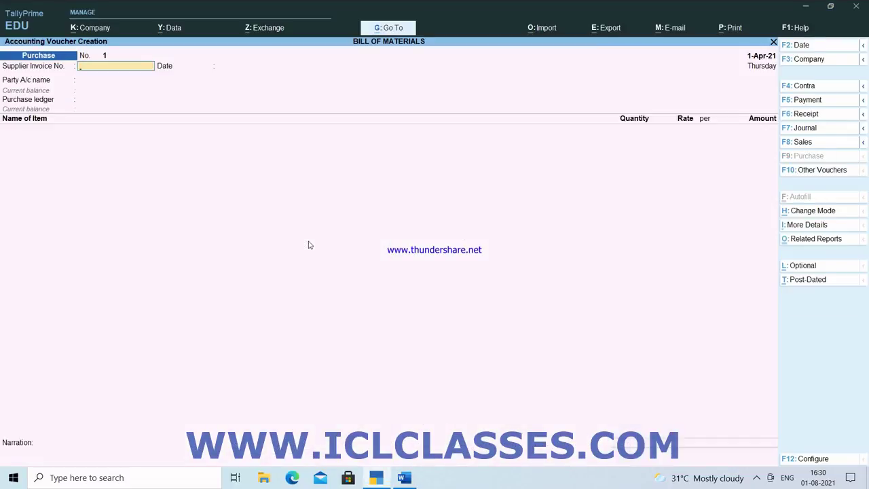
- Look up the bill number in the Word document and enter supplier invoice PUR/INV/25 dated 1-Apr-21
key(alt+Tab)
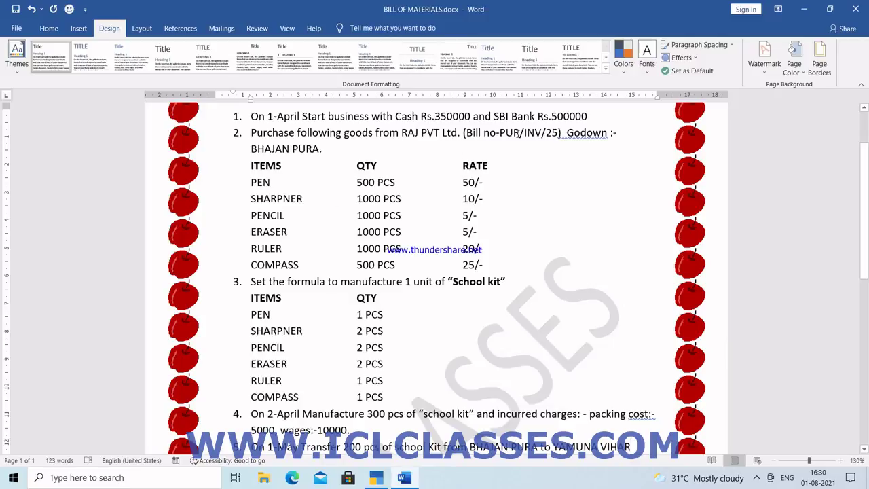
key(alt+Tab)
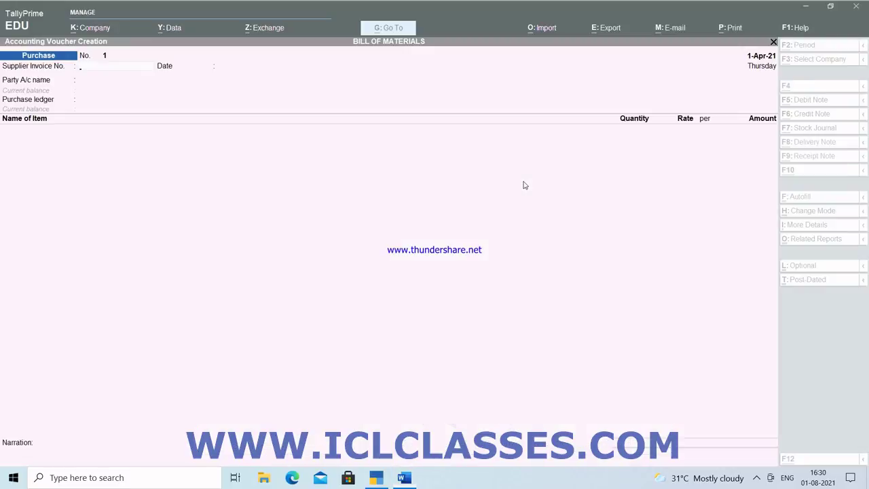
text(PUR)
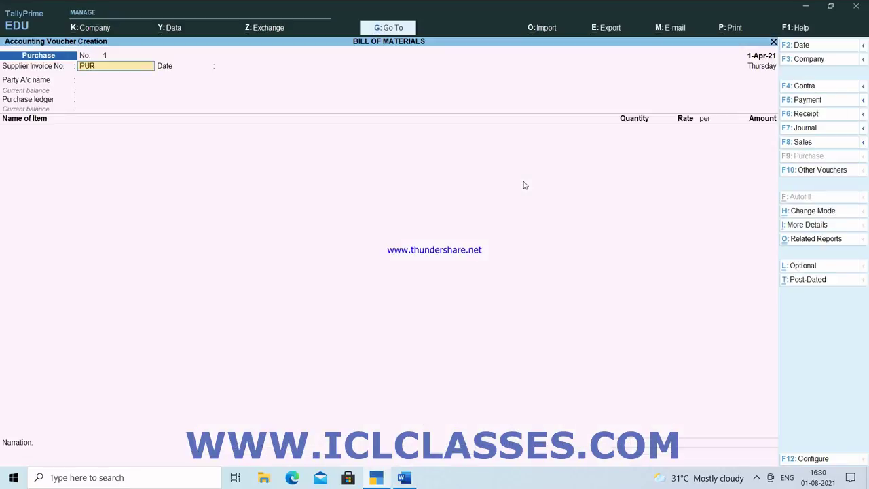
text(/INV/25)
key(Return)
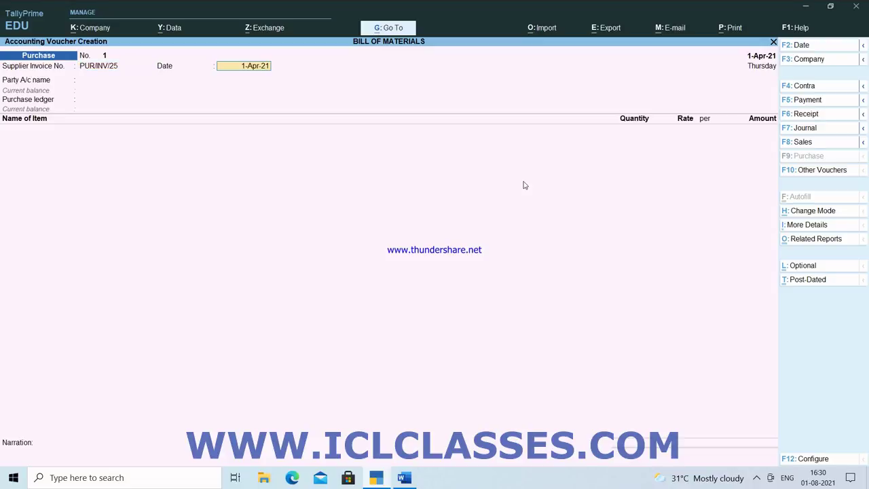
key(Return)
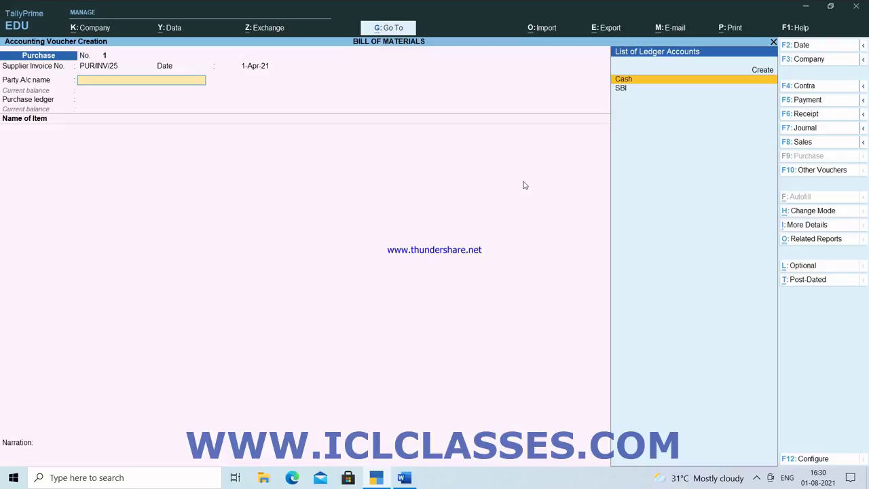
- Create a party ledger named RAJ PVT LTD under Sundry Creditors, keeping bill-by-bill balances on and no default credit period
key(alt+c)
text(RAJ)
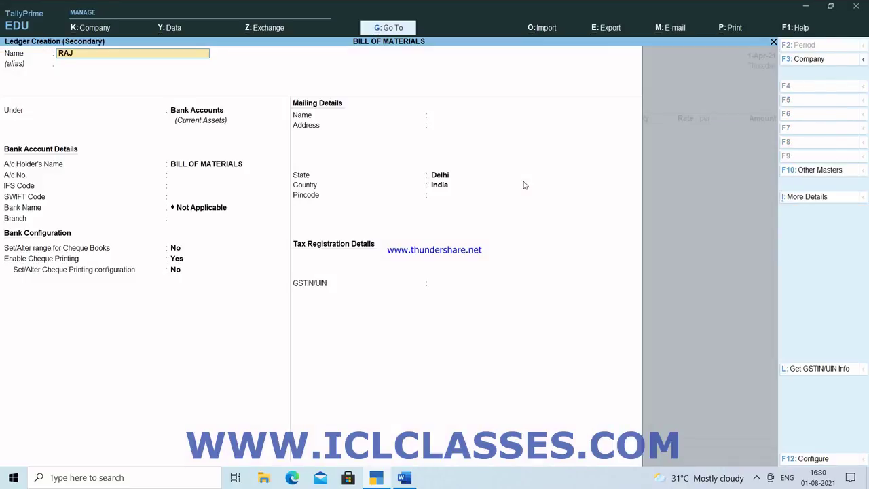
text( PVT LTD)
key(Return)
key(Return)
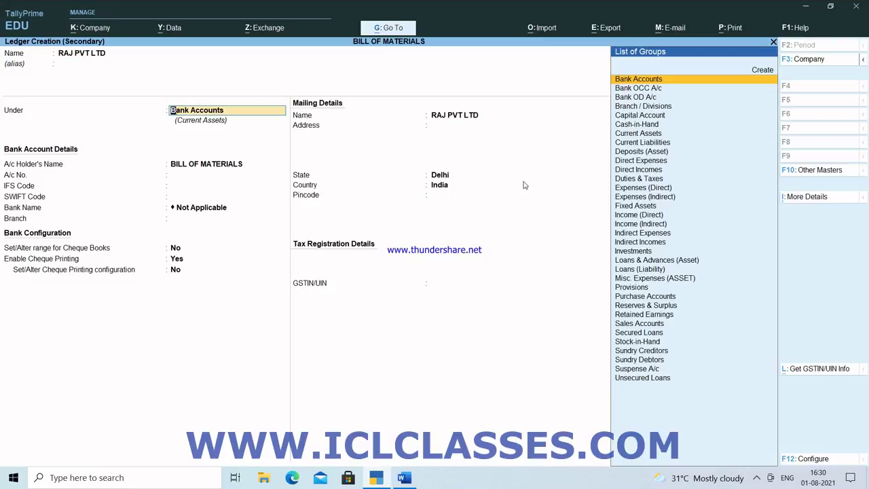
text(S)
key(Down)
key(Down)
key(Down)
key(Return)
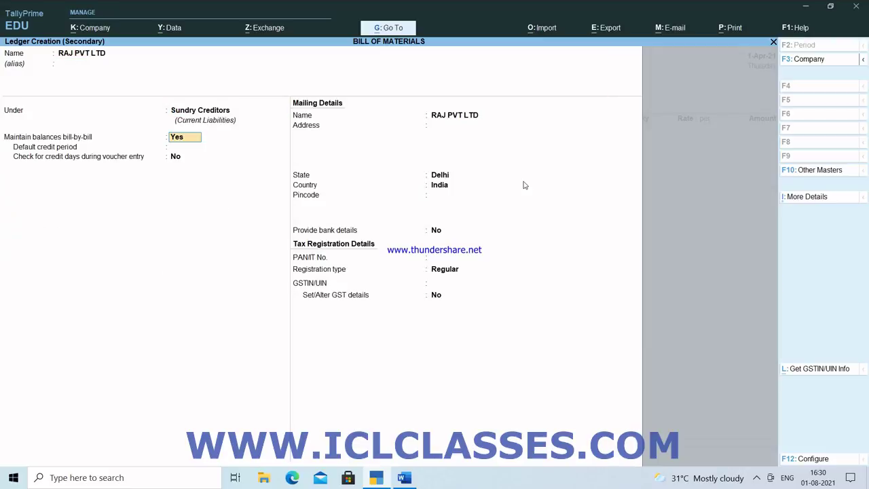
key(Return)
key(Return)
key(Return)
key(Return)
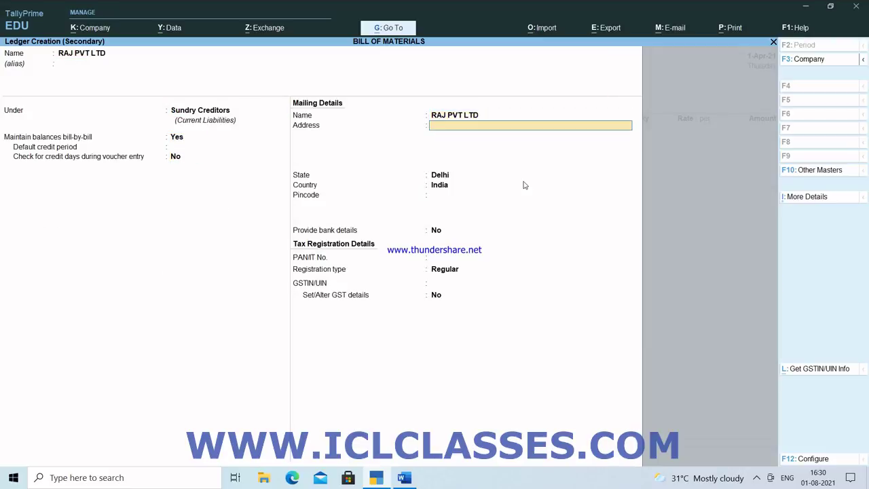
- Enter the supplier's two-line address in the mailing details and save the ledger with the default bank and tax settings
text(DELHI)
key(Return)
text(A)
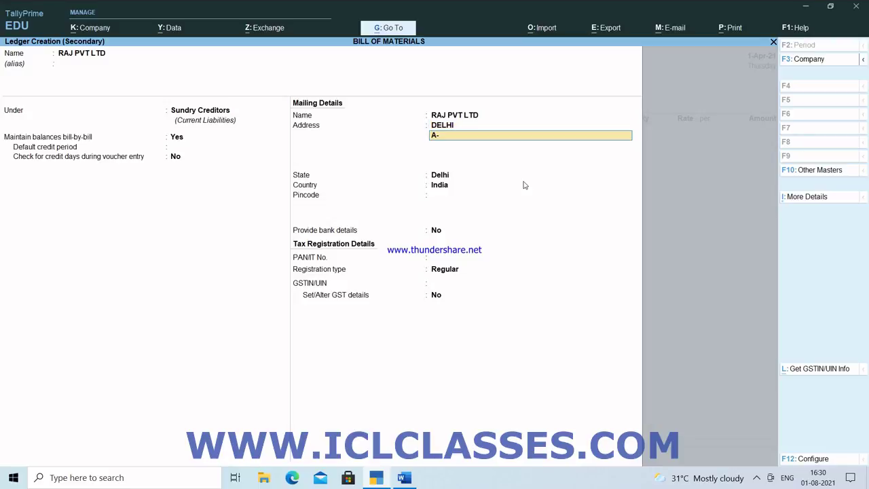
text(-98/1)
key(Return)
key(Return)
key(Return)
key(Return)
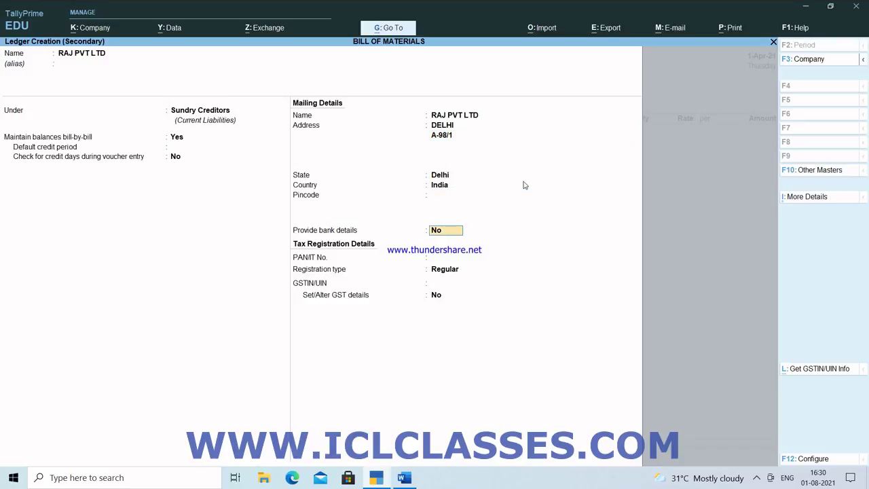
key(Return)
key(Return)
key(Return)
key(Return)
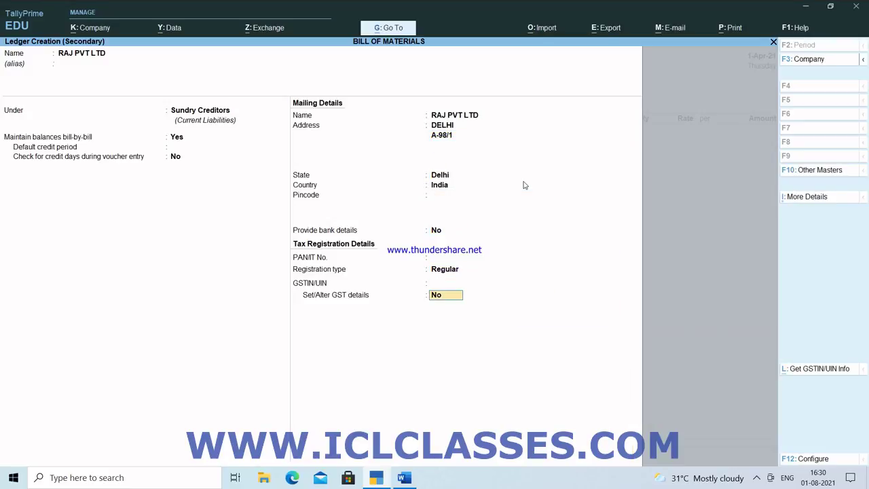
key(Return)
key(Return)
key(Return)
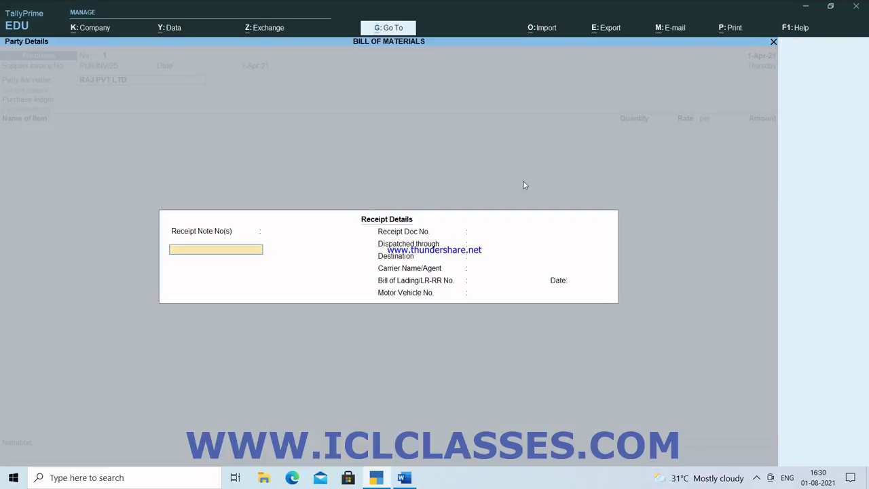
- Accept the purchase voucher's receipt details and the supplier's party details without changes
key(Return)
key(ctrl+a)
key(Return)
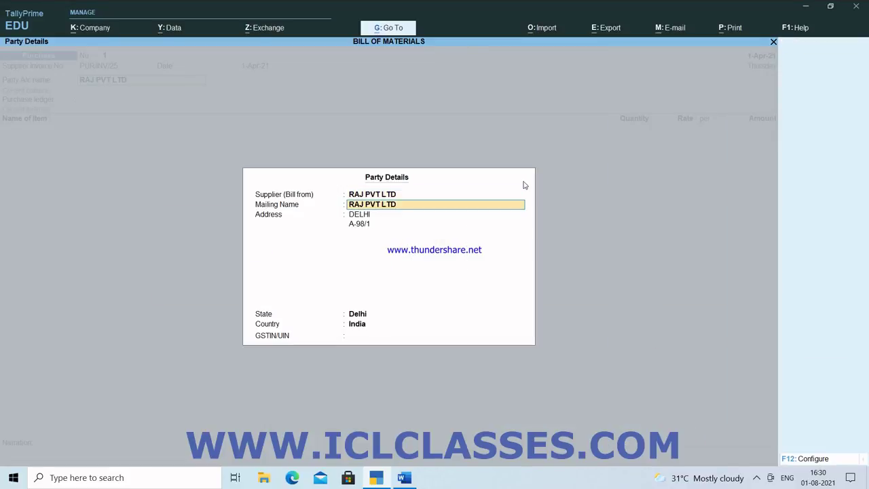
key(Return)
key(Return)
key(Return)
key(Return)
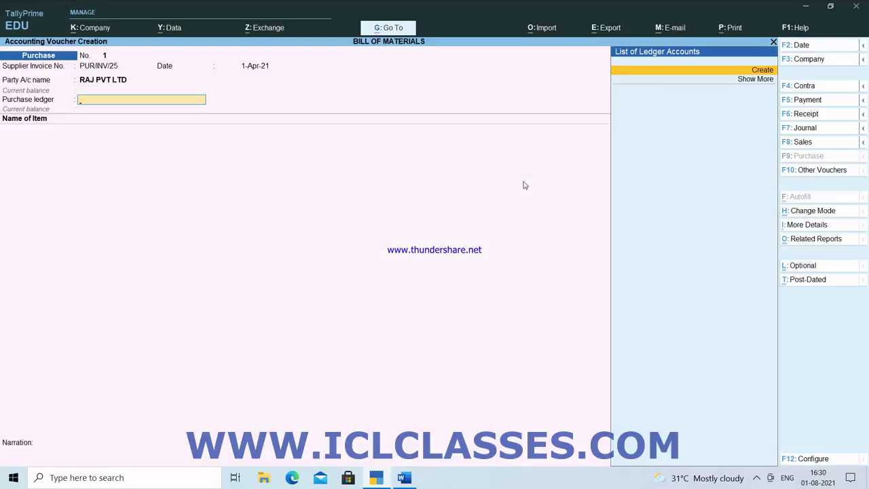
- Create a ledger named PURCHASE under Purchase Accounts for the voucher's purchase ledger and save it with the default settings
key(alt+c)
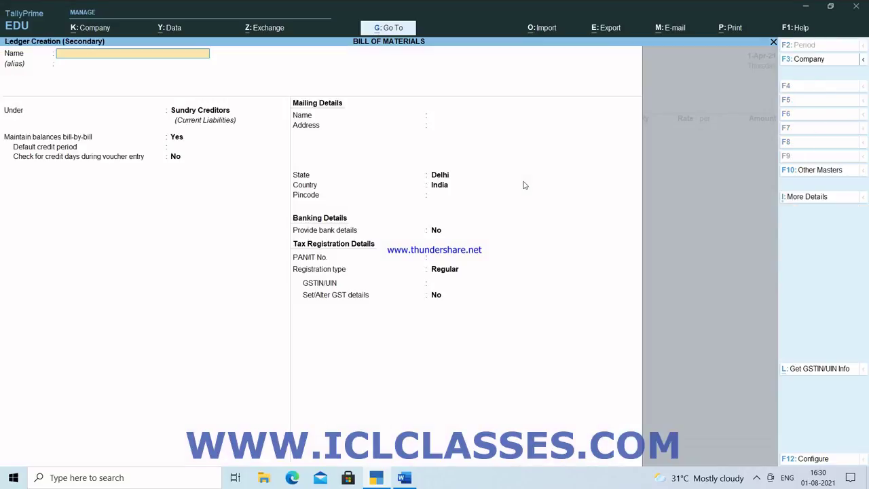
text(PURCHASE)
key(Return)
key(Return)
text(P)
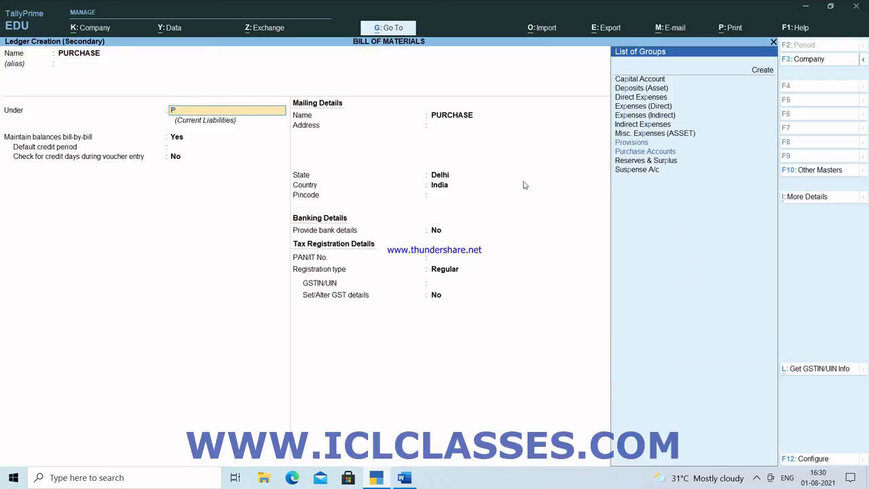
text(u)
key(Return)
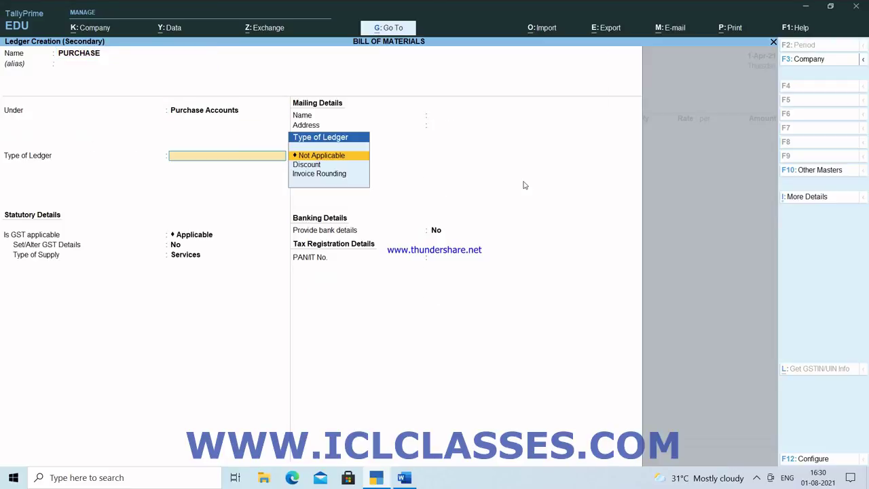
key(ctrl+a)
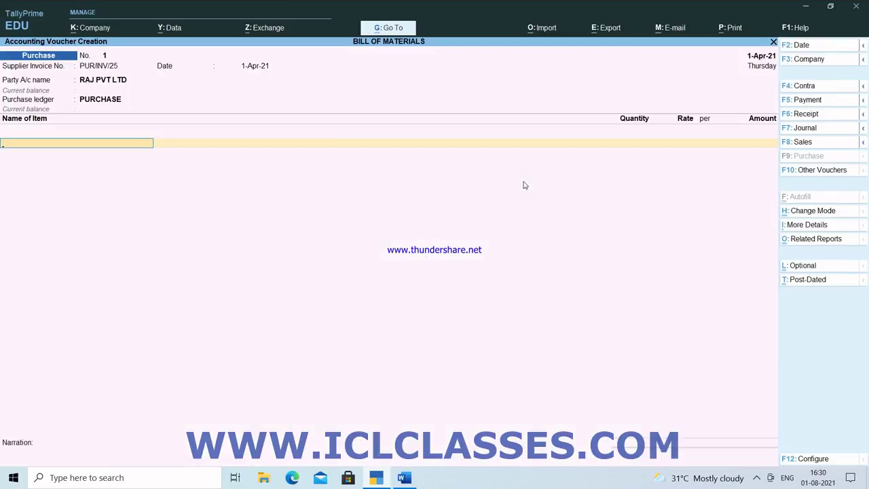
- Check the purchase's goods and godown in the Word document and quit the purchase voucher without saving it
key(alt+c)
key(alt+Tab)
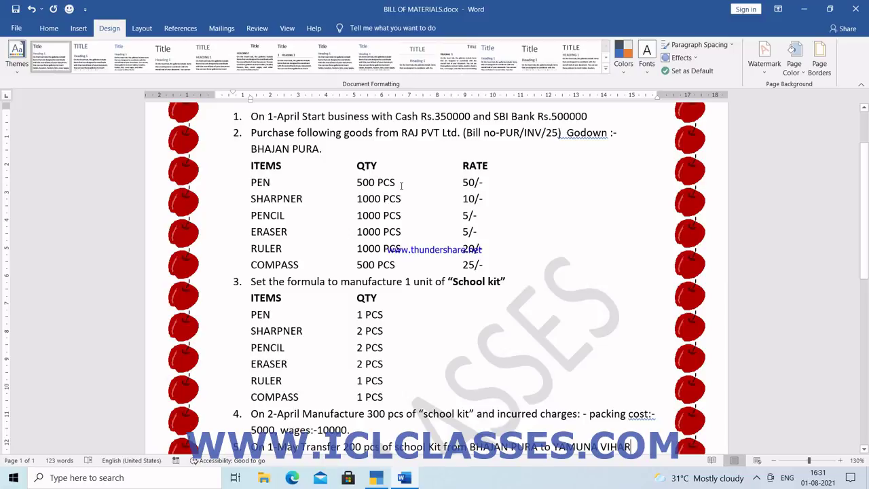
key(alt+Tab)
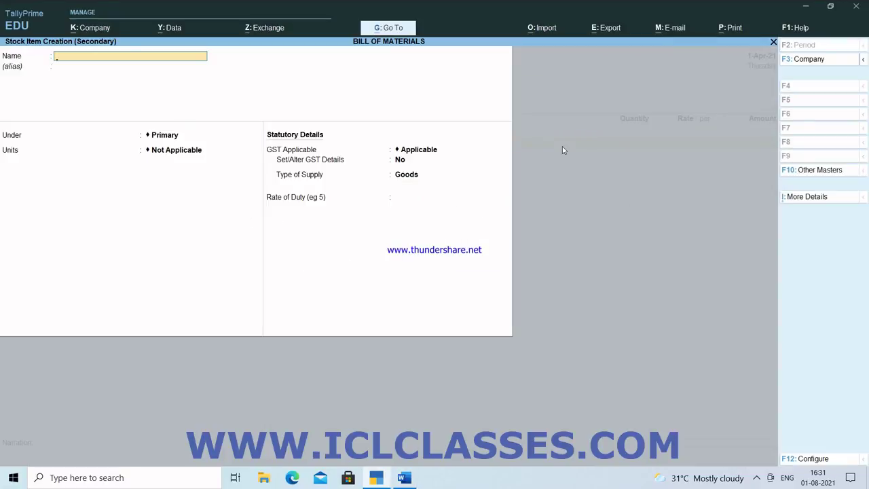
key(Escape)
key(Escape)
key(Escape)
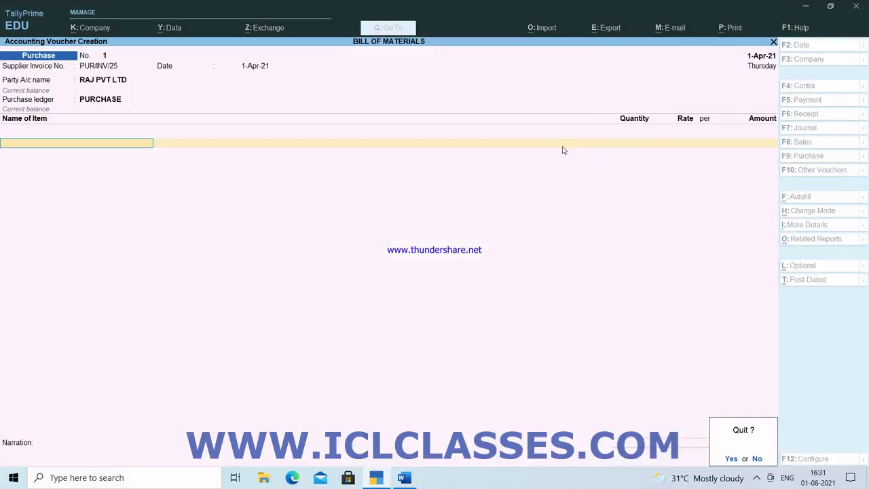
key(y)
- Create a new godown named BHAJAN PURA under Primary and leave master creation
key(Up)
key(Up)
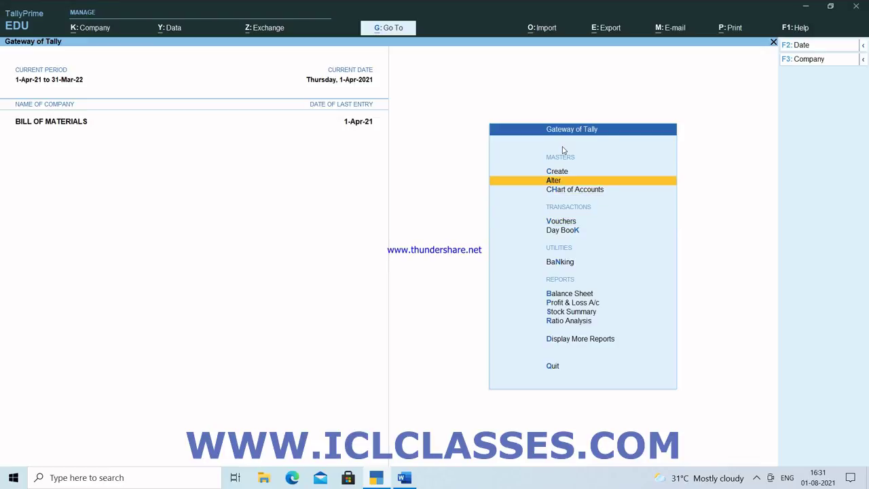
key(Up)
key(Return)
key(Down)
key(Down)
key(Down)
key(Down)
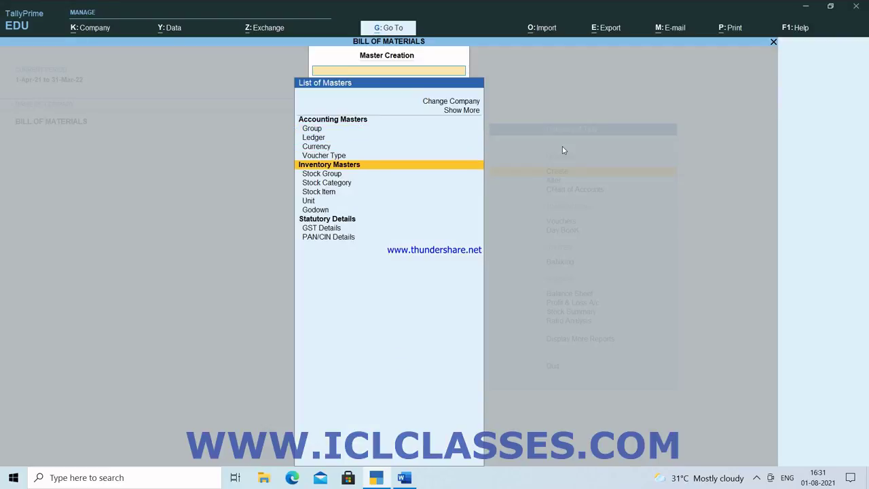
key(Down)
key(Down)
key(Down)
key(Down)
key(Down)
key(Return)
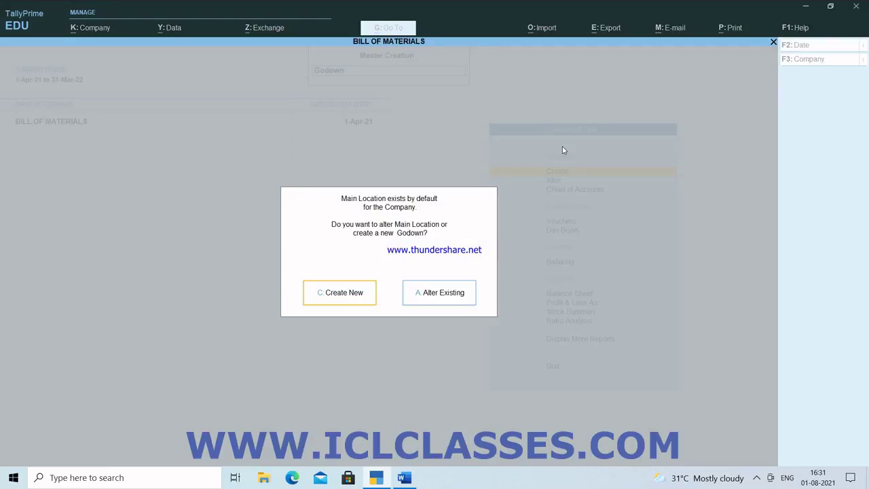
key(Return)
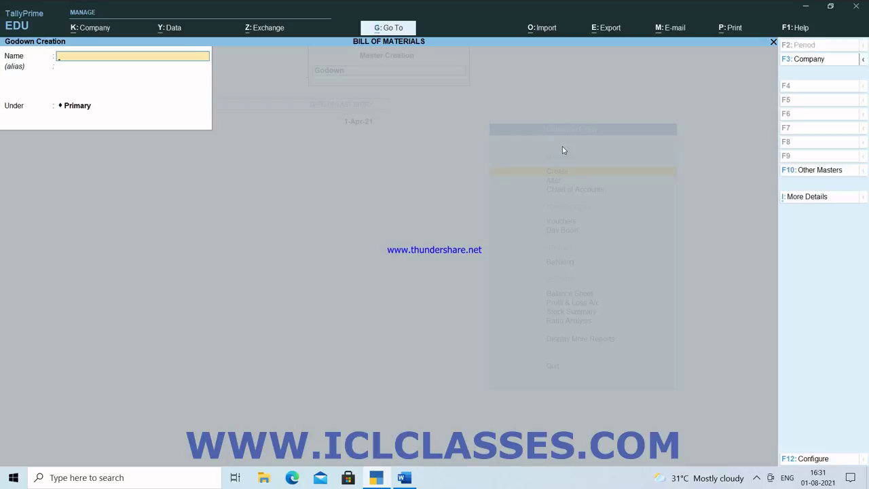
text(BHAJAN PURA)
key(Return)
key(Return)
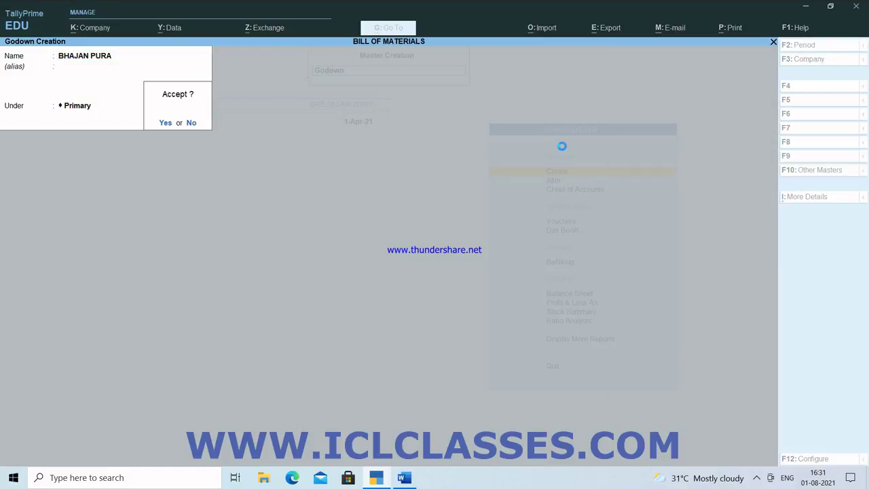
key(Return)
key(Escape)
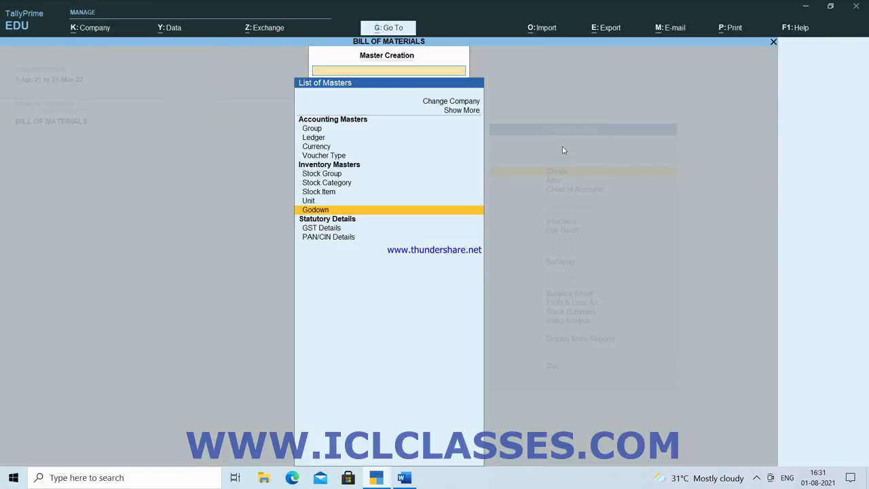
key(Escape)
- Start a new purchase voucher with supplier invoice number PUR/INV/25 dated 1-Apr-21
key(Down)
key(Down)
key(Down)
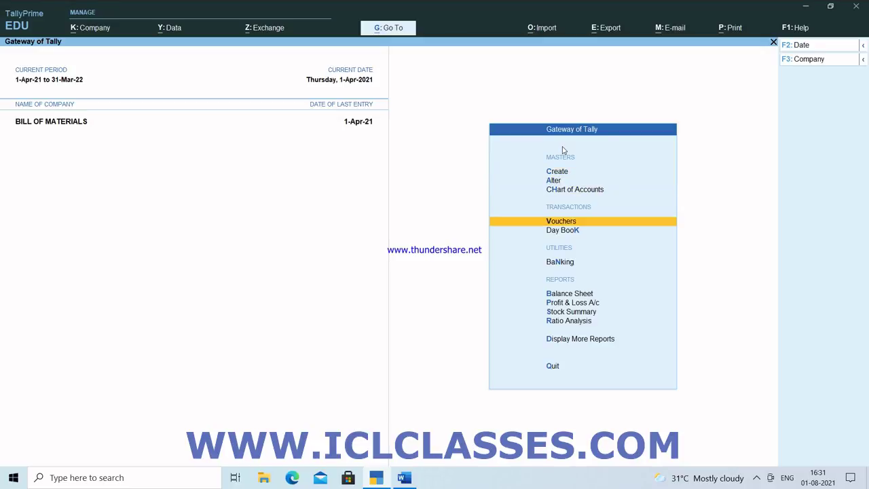
key(Return)
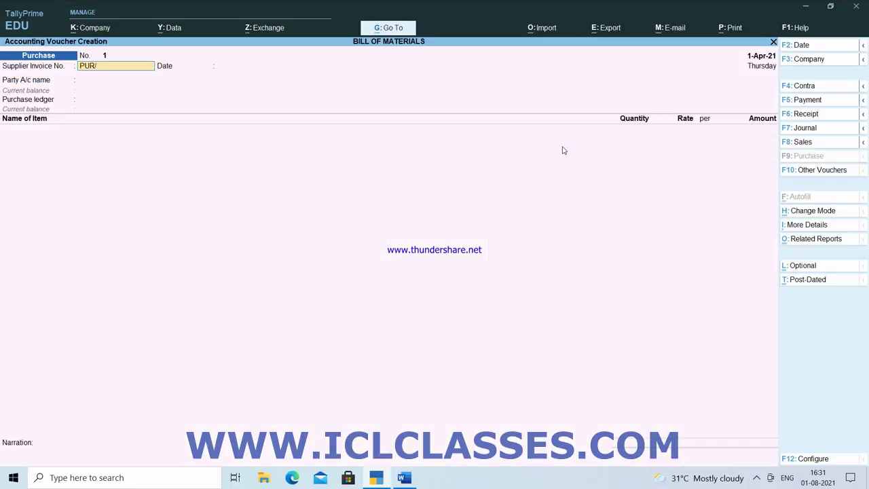
text(INV/25)
key(Return)
key(Return)
- Choose RAJ PVT LTD as the party with its details unchanged, and PURCHASE as the purchase ledger
key(Down)
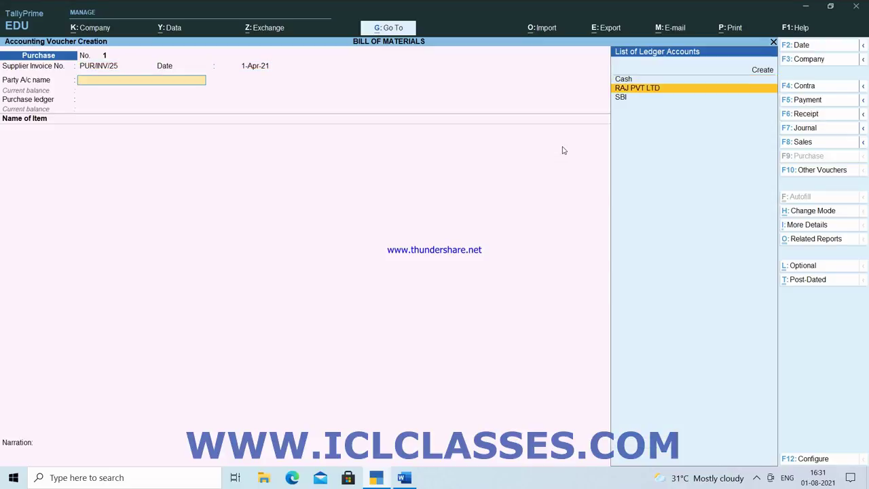
key(Return)
key(ctrl+a)
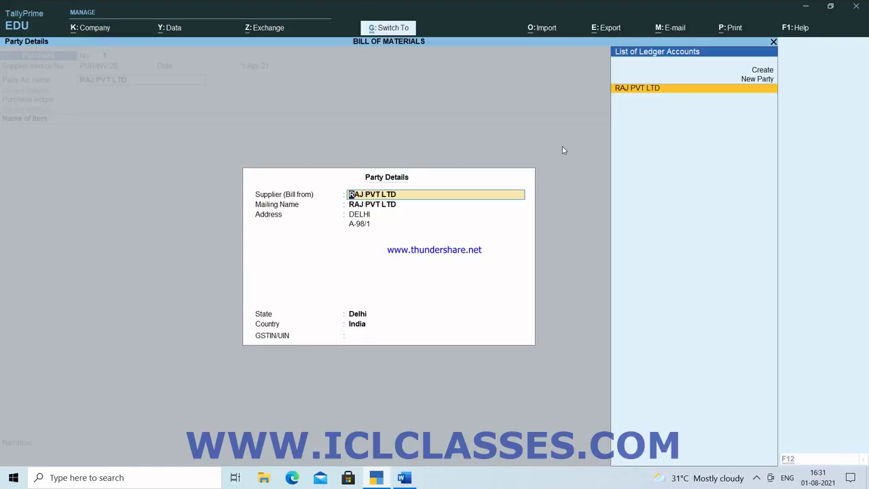
key(ctrl+a)
key(Return)
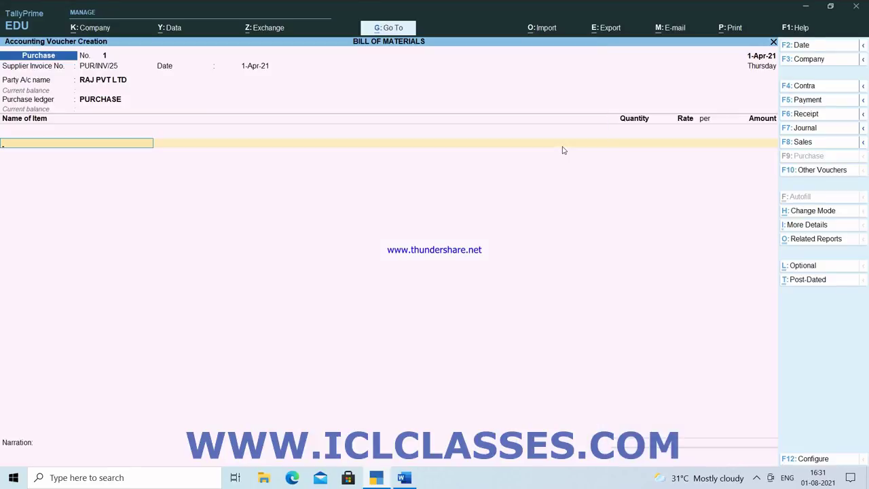
- Start a new stock item named PEN under Primary for the voucher's first item line
key(alt+c)
text(PEN)
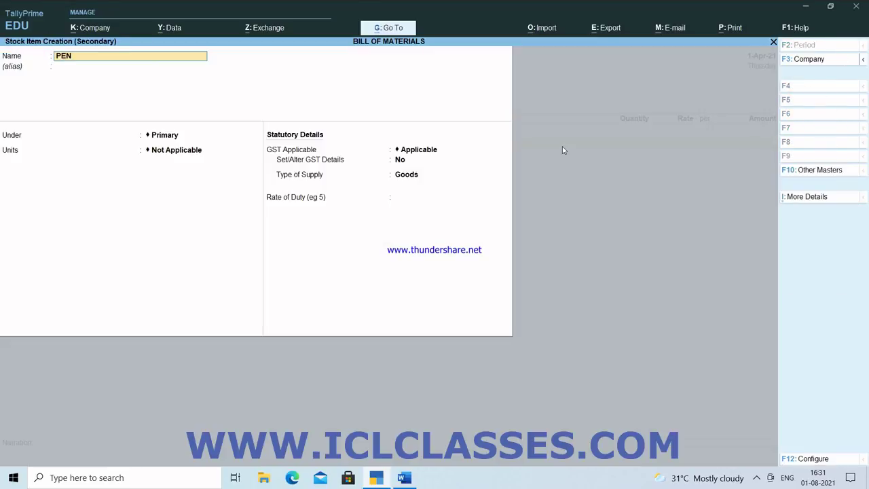
key(Return)
key(Return)
key(Return)
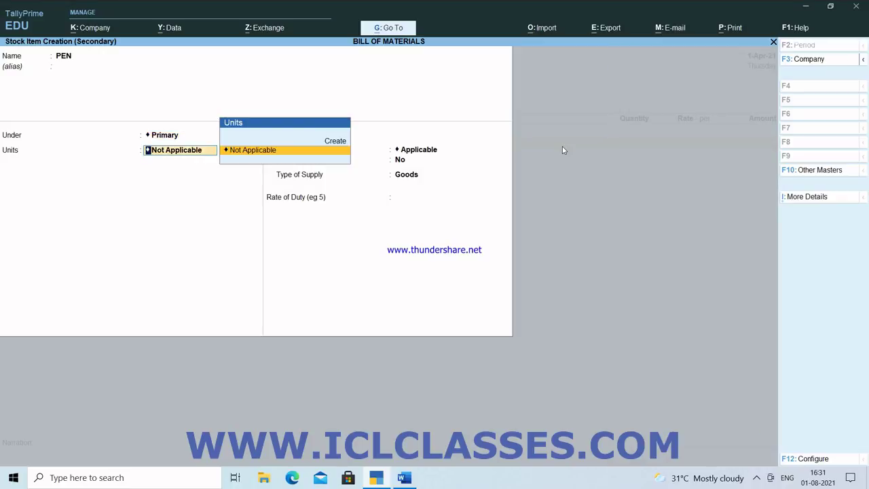
- Create a simple unit PCS with quantity code PCS-PIECES and 0 decimal places, and assign it to the PEN item
key(alt+c)
text(PCS)
key(Return)
key(Return)
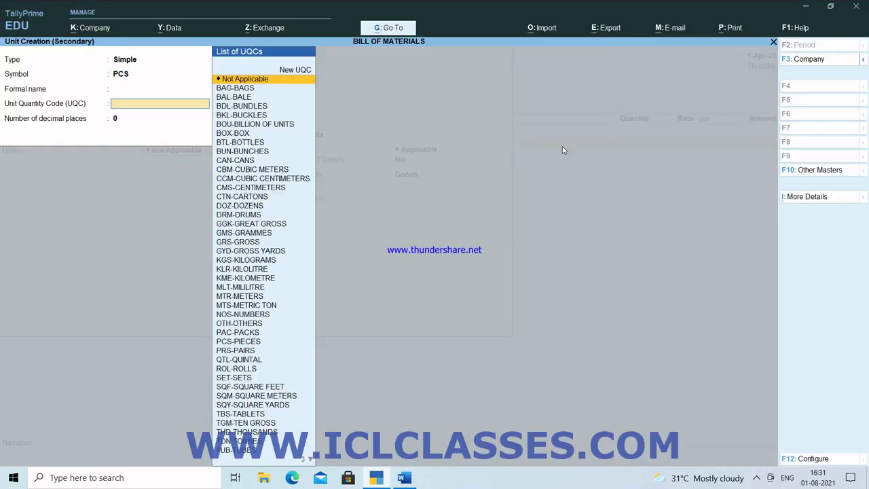
text(P)
key(Down)
key(Down)
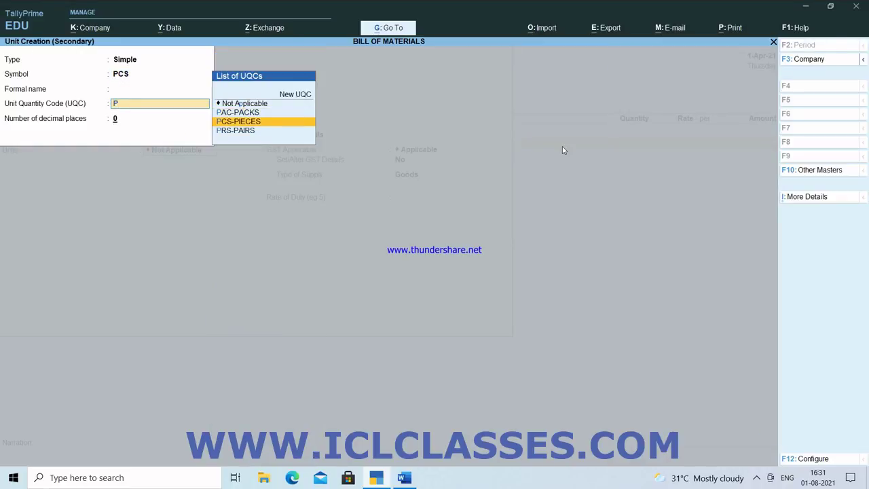
key(Return)
key(Return)
key(Return)
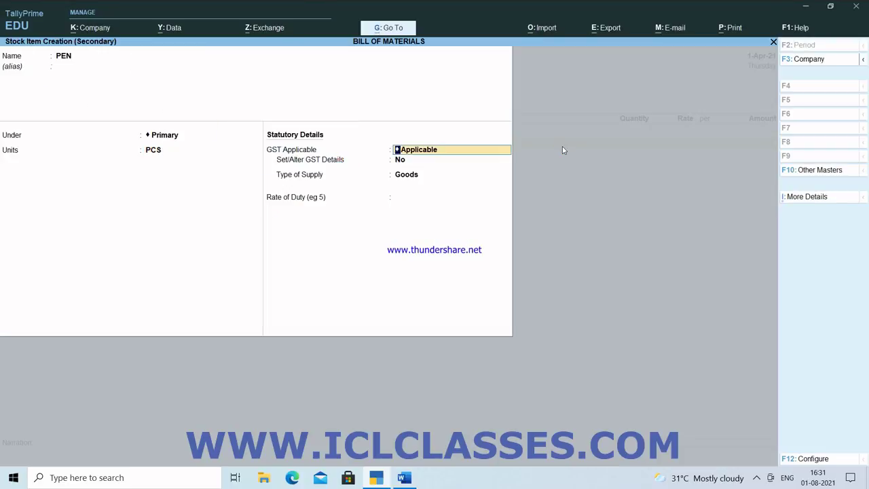
- Save the PEN item with default GST settings and rate of duty 0, and look up its purchase quantity in the Word document
key(Return)
key(Return)
key(Return)
text(5)
key(Return)
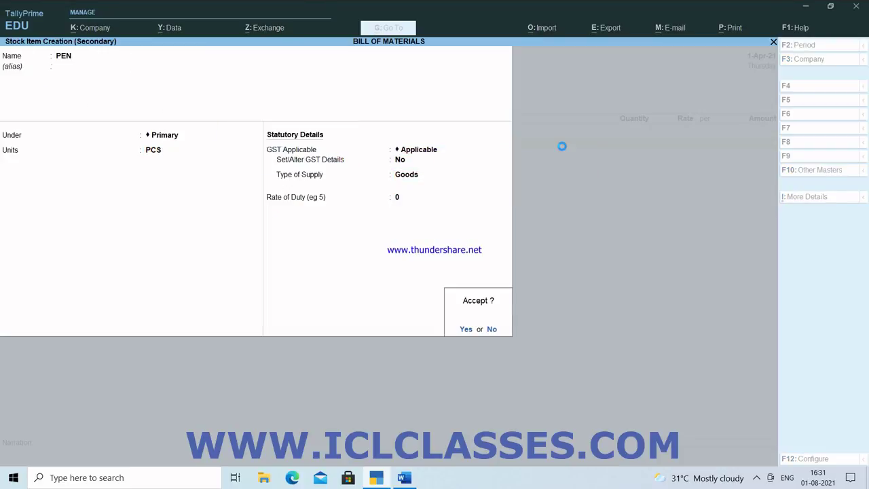
key(Return)
key(alt+Tab)
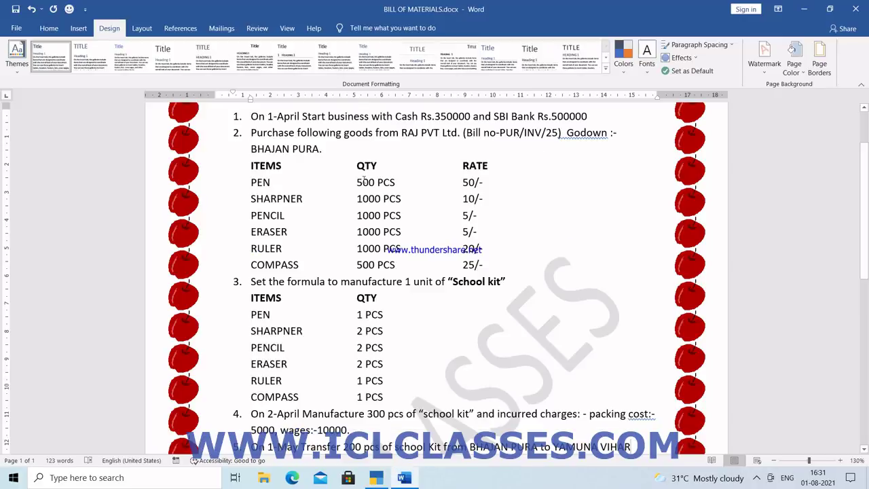
- Switch back to TallyPrime and allocate 500 PCS of PEN at rate 50 to the BHAJAN PURA godown
key(alt+Tab)
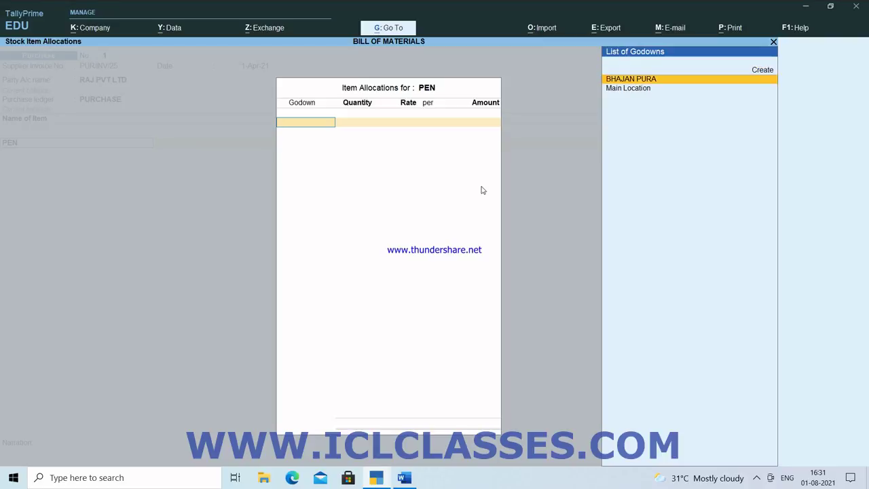
key(Return)
text(500)
key(Return)
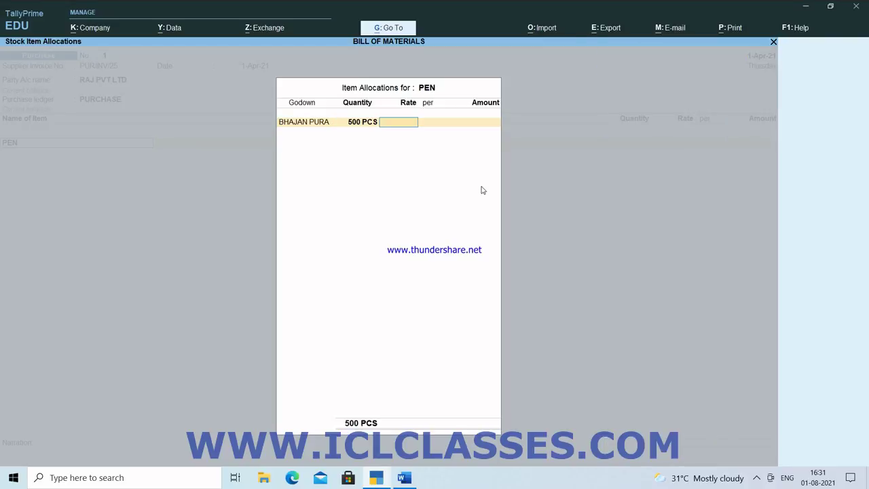
text(50)
key(Return)
key(Return)
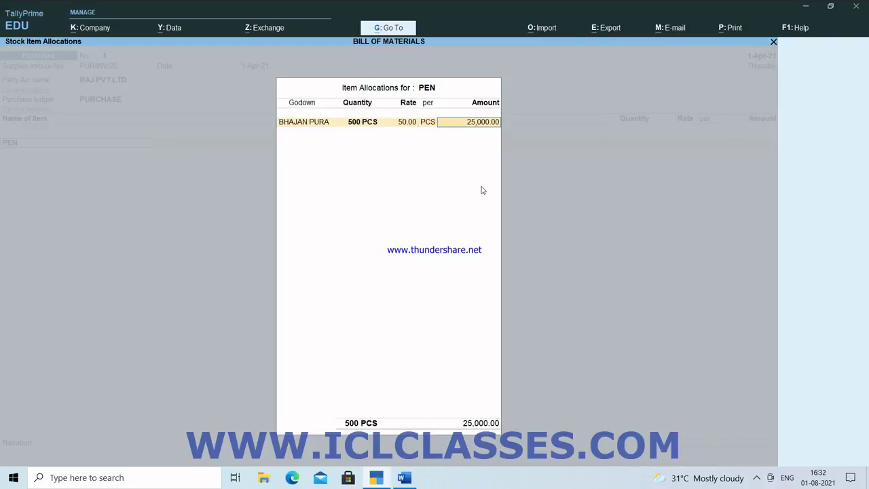
key(Return)
key(Return)
key(Return)
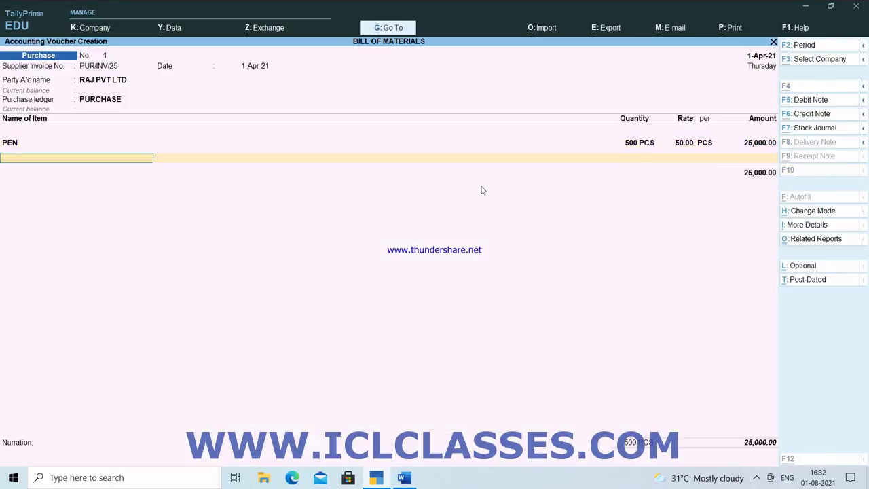
- Start a new stock item named SHARPNER under Primary for the next item line, checking its spelling in the Word document
key(alt+Tab)
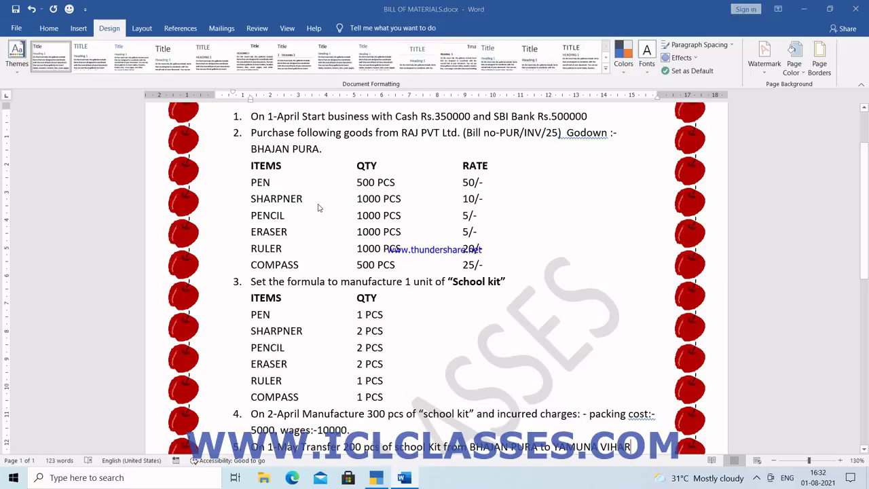
key(alt+Tab)
key(alt+c)
text(S)
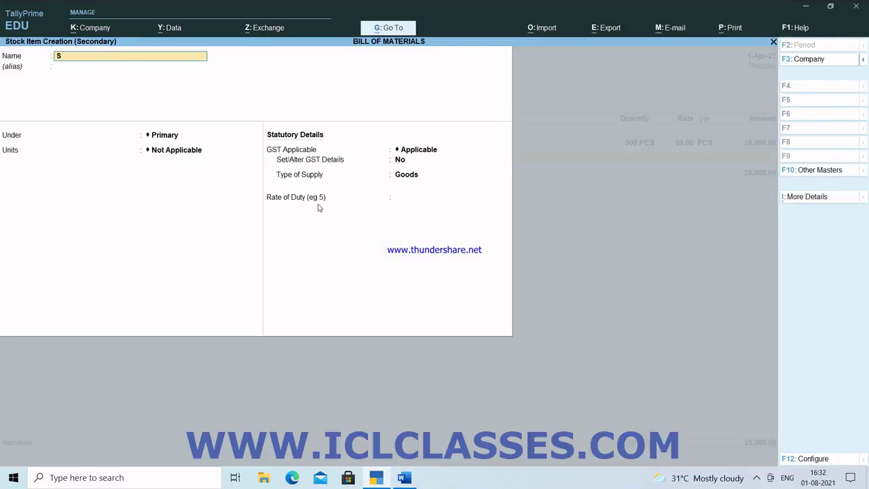
text(HARPNER)
key(alt+Tab)
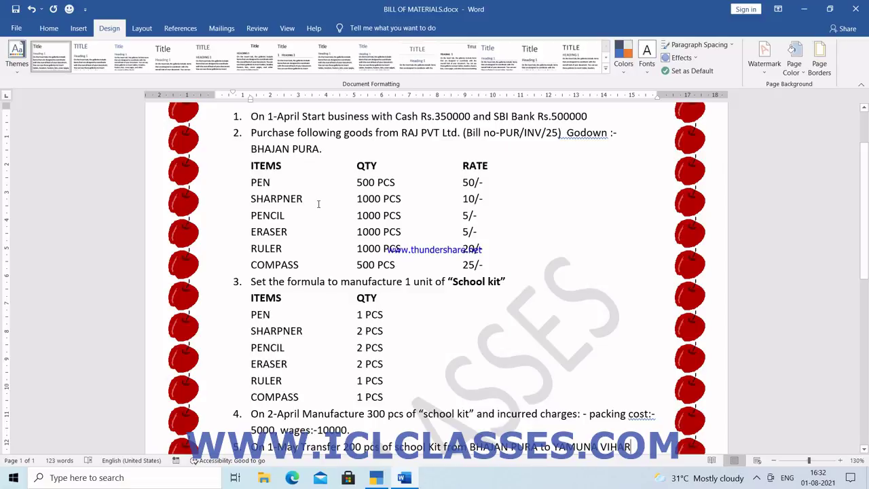
key(alt+Tab)
text(R)
key(Return)
key(Return)
key(Return)
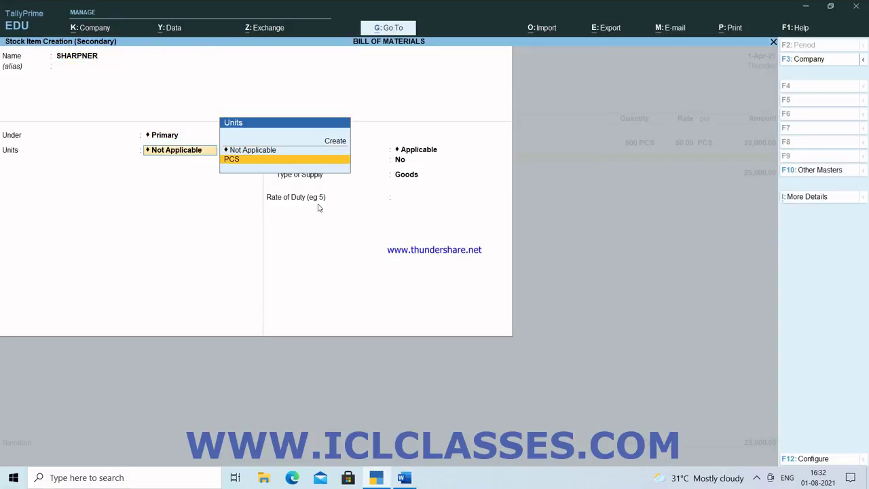
- Assign the PCS unit to the SHARPNER item, keep its default GST settings and save it
key(Return)
key(Return)
key(Return)
key(Return)
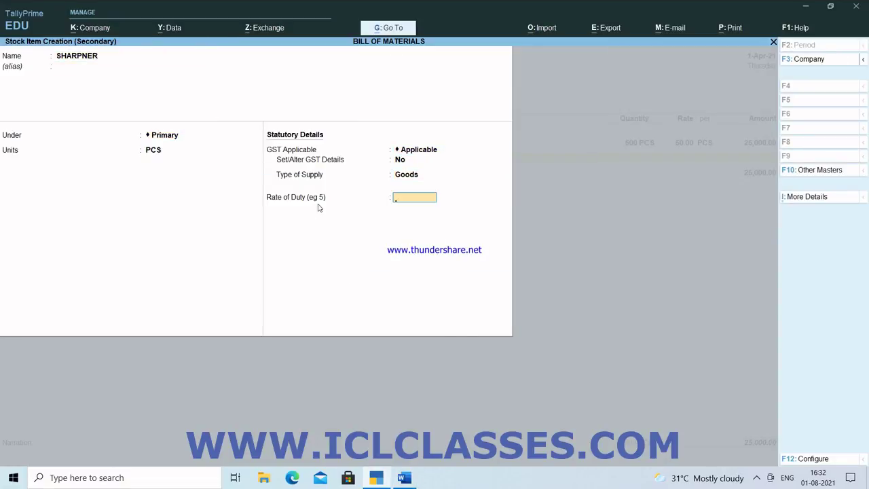
text(5)
key(Return)
key(Return)
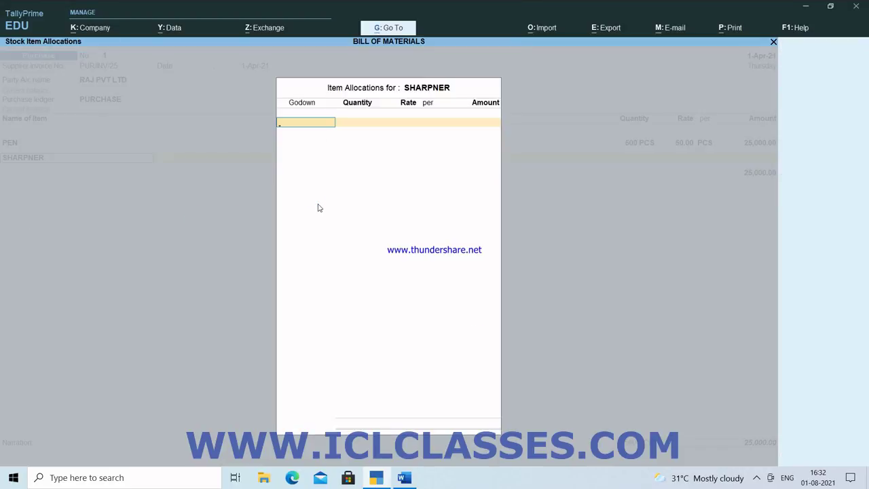
- Allocate 1000 PCS of SHARPNER to the BHAJAN PURA godown at rate 10, checking the rate in the Word document
text(B)
key(Return)
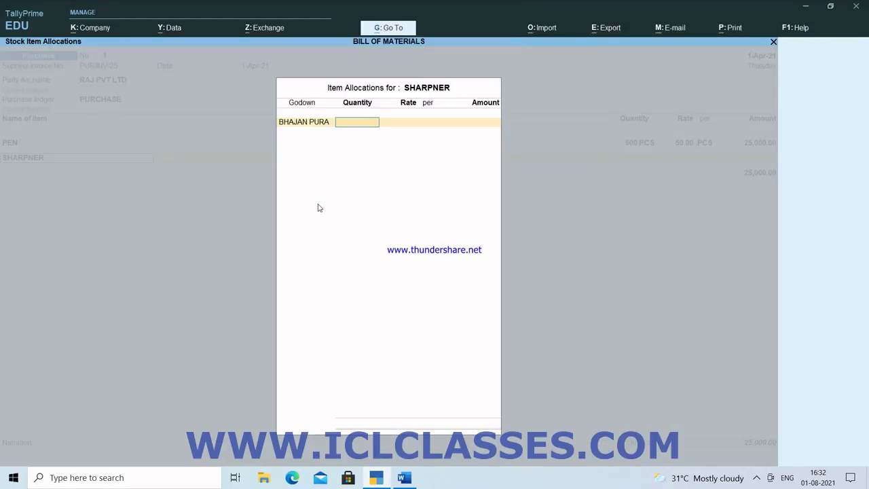
text(1000)
key(Return)
key(alt+Tab)
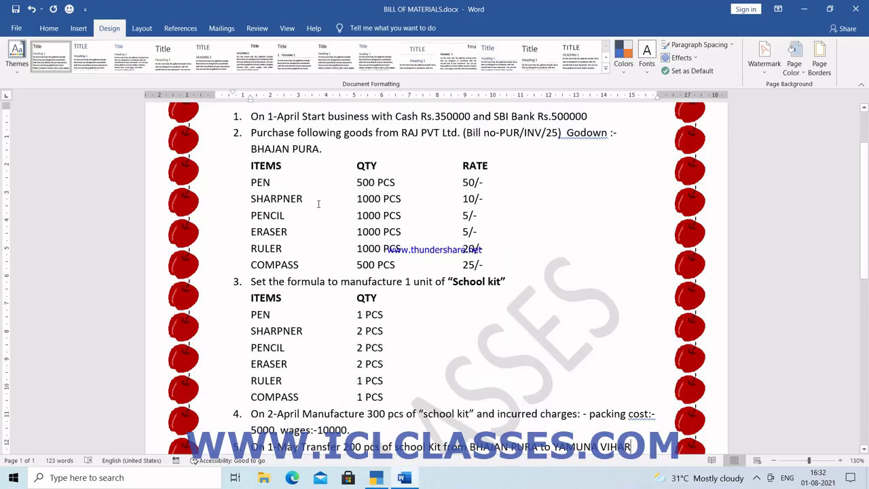
key(alt+Tab)
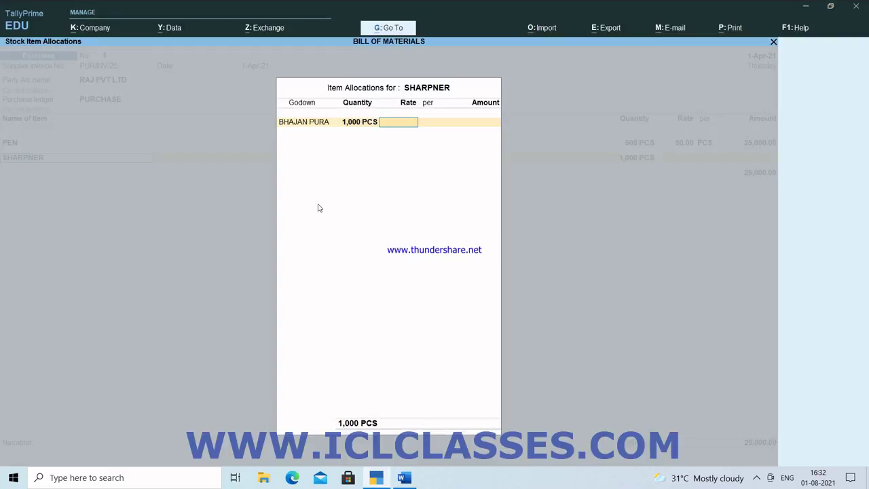
text(10)
key(Return)
key(Return)
key(Return)
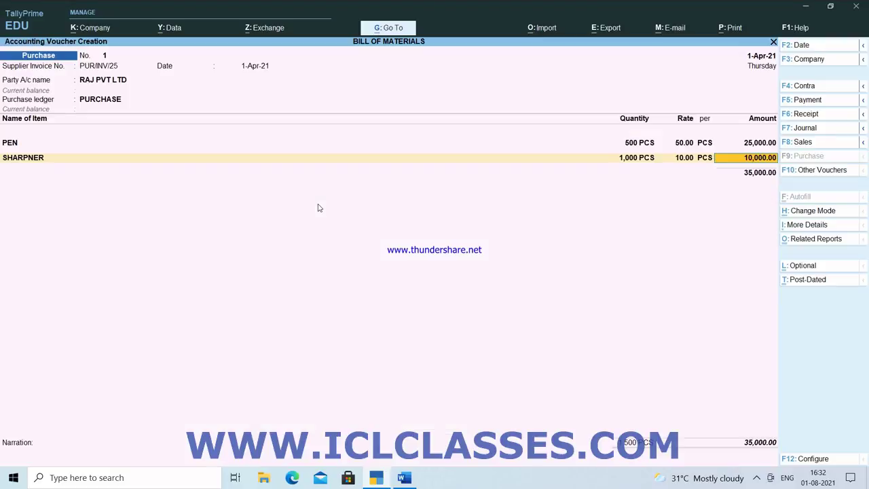
key(Return)
- Look up the third purchase item in the Word document and start a stock item named PENCIL under Primary in TallyPrime
key(alt+Tab)
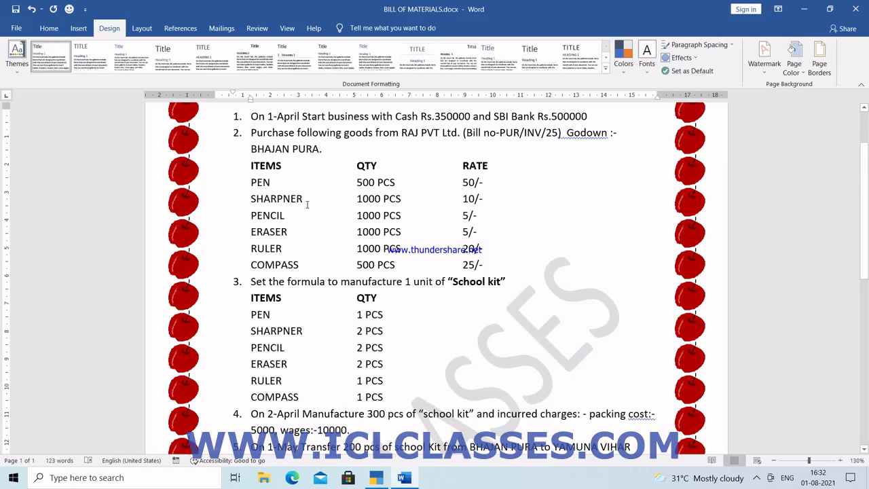
key(alt+Tab)
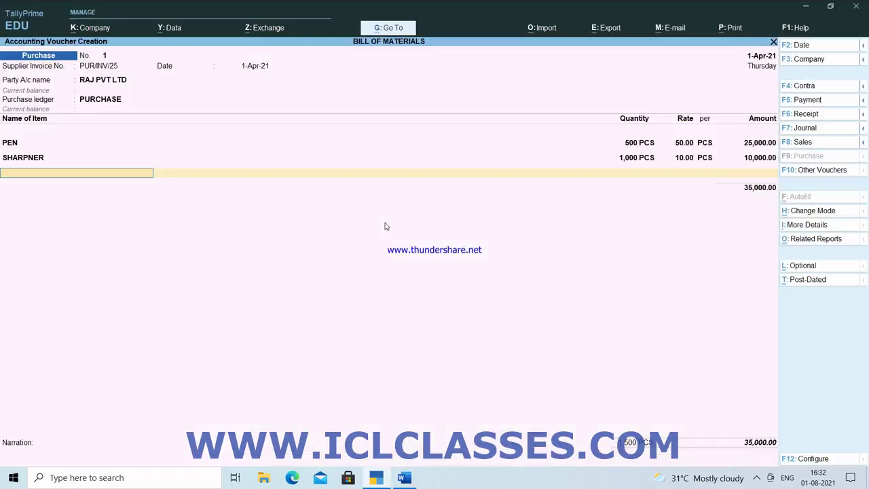
key(alt+c)
text(PENC)
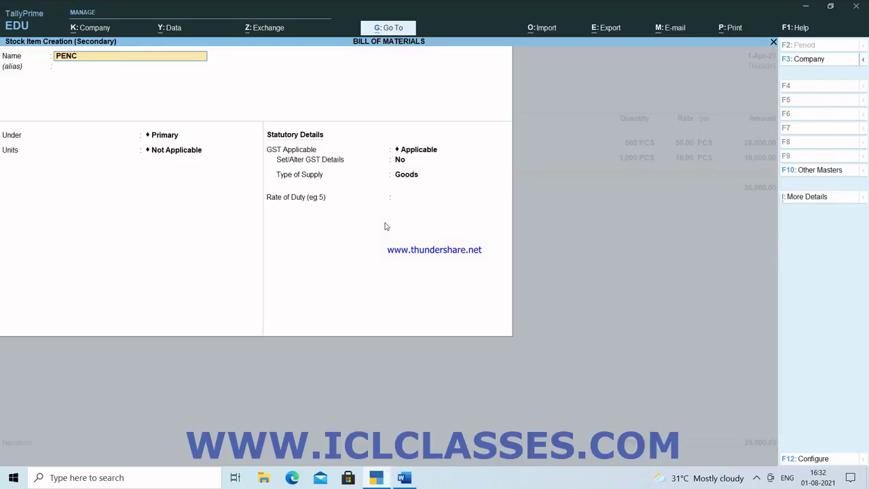
key(Return)
key(Return)
key(Return)
- Assign the PCS unit to PENCIL and save it with default GST settings and rate of duty 0
key(Down)
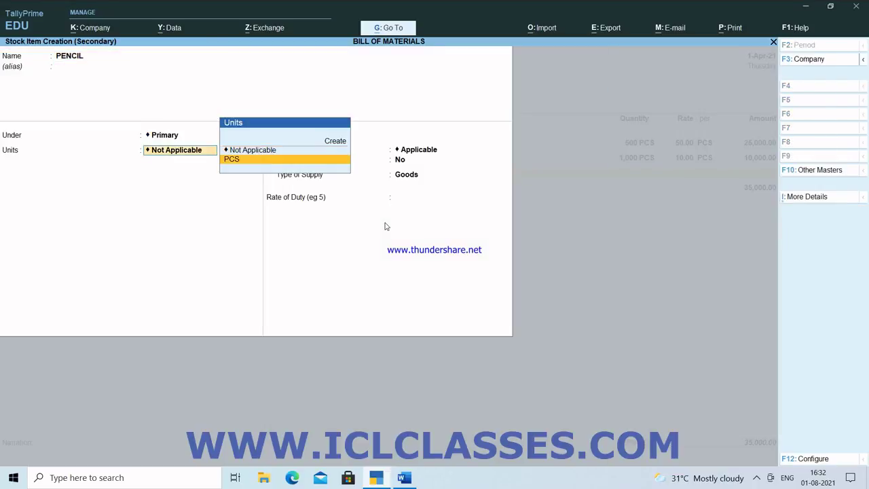
key(Return)
key(Return)
key(Return)
key(Return)
key(Return)
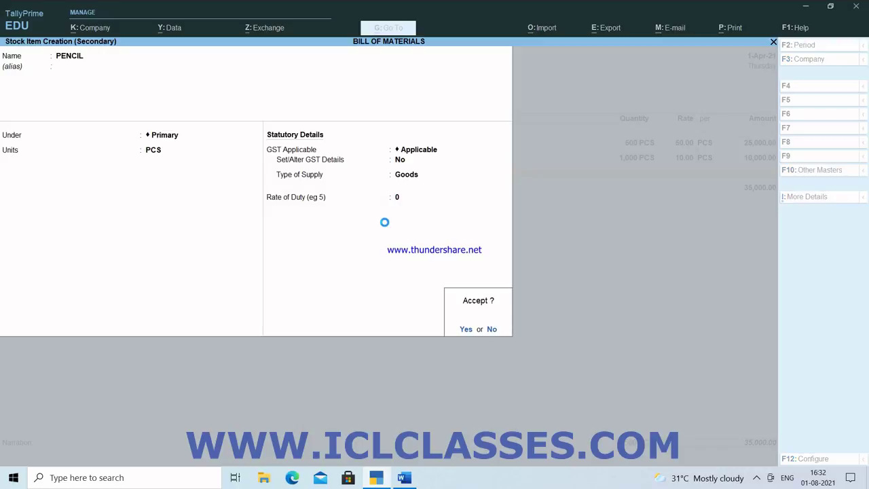
key(Return)
key(Return)
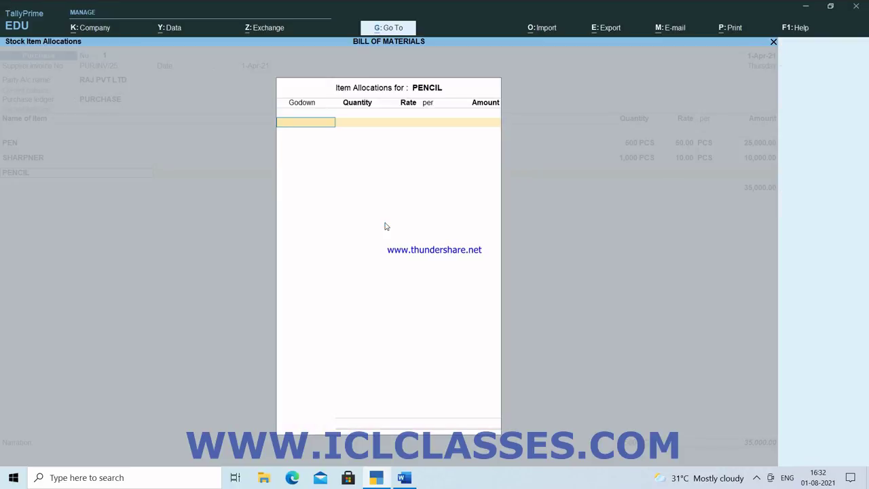
- Allocate 1,000 PCS of PENCIL to the BHAJAN PURA godown at rate 5, checking the rate in the Word document
key(Return)
key(Return)
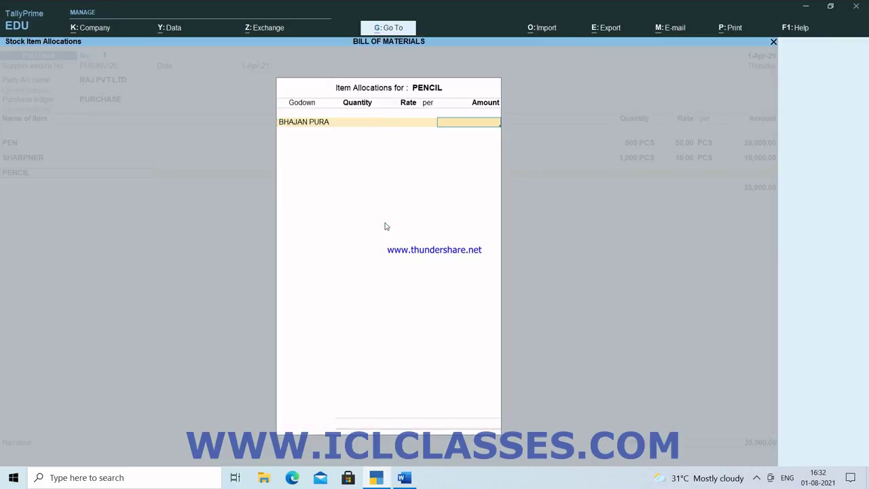
key(BackSpace)
text(1,000)
key(Return)
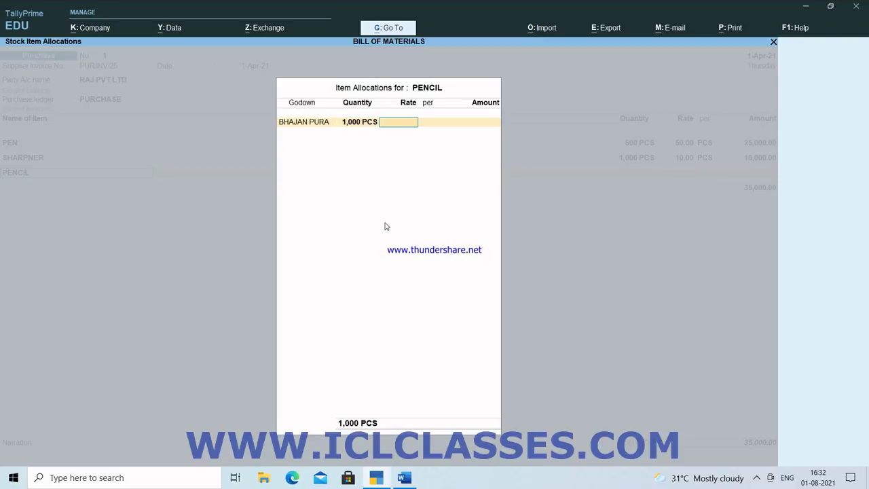
key(alt+Tab)
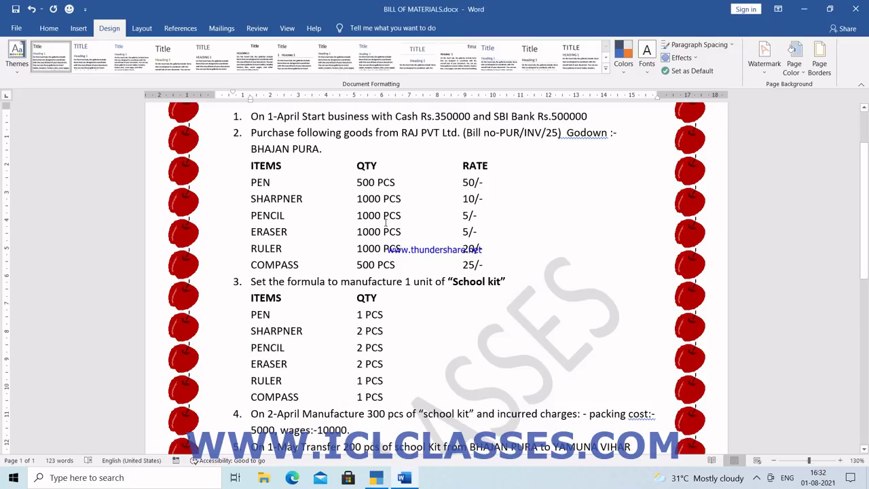
key(alt+Tab)
key(Return)
key(Return)
key(Return)
key(Return)
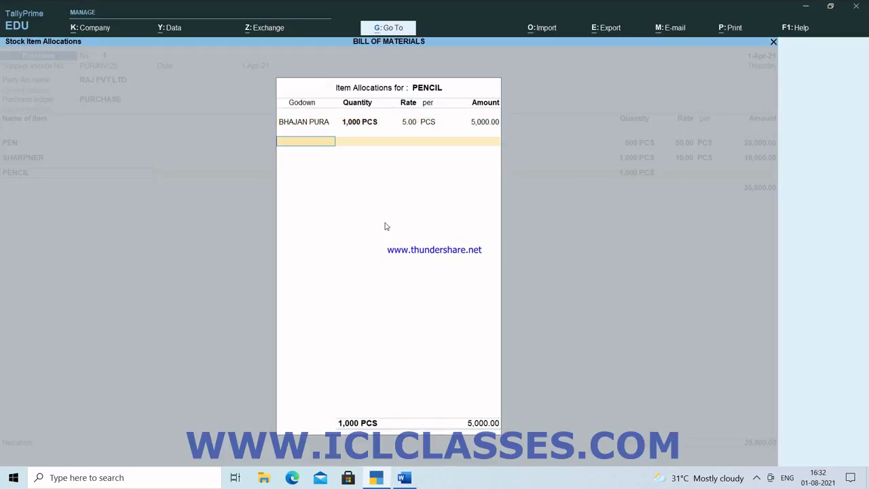
- Start a new stock item named ERASER under Primary, taking the item name from the Word document
key(alt+c)
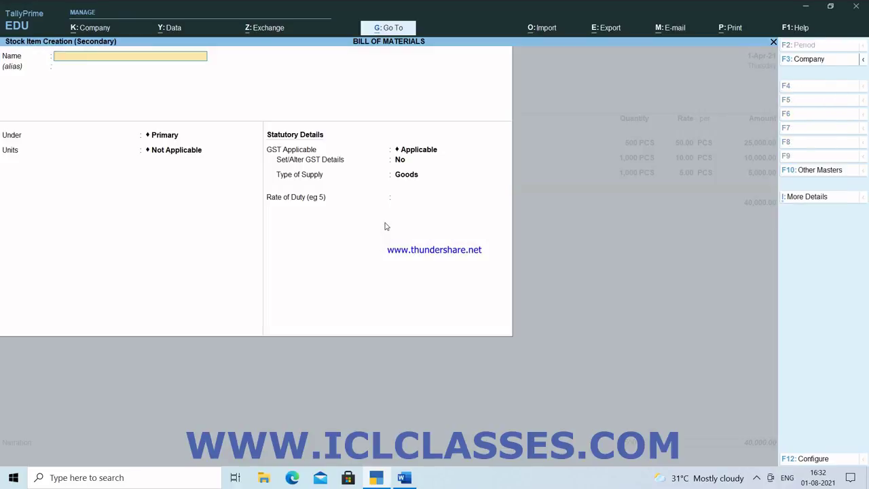
key(alt+Tab)
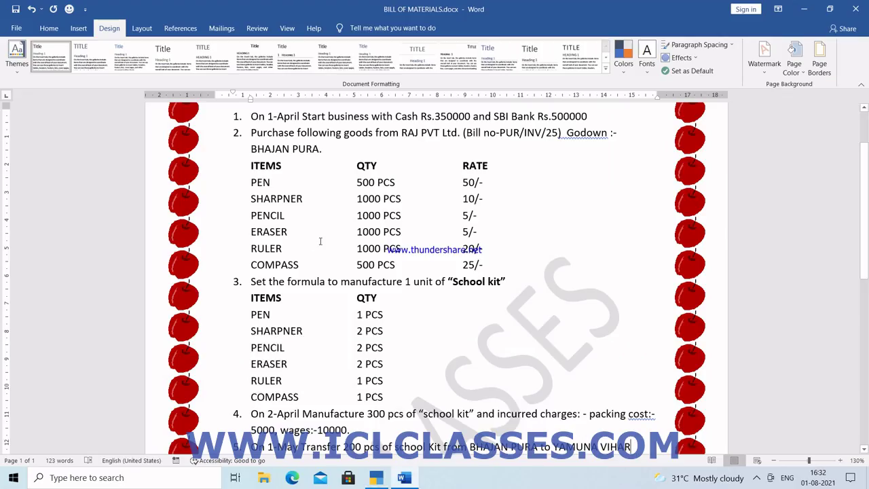
key(alt+Tab)
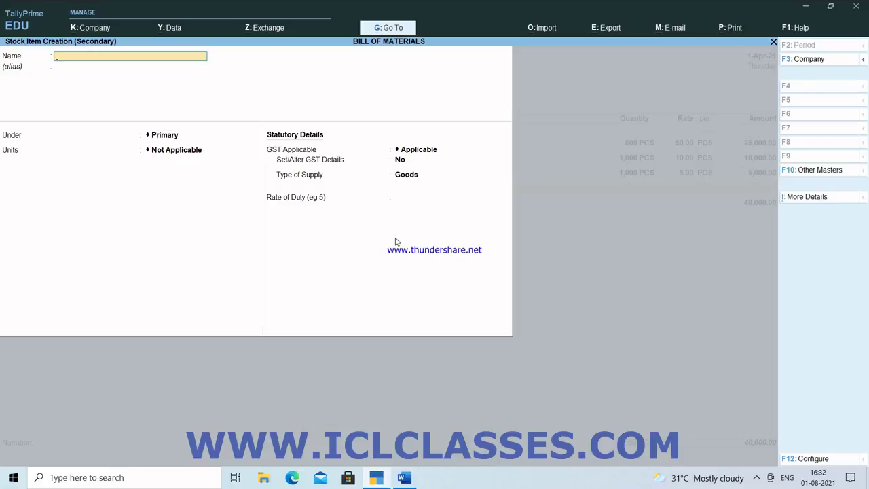
text(ERASER)
key(Return)
key(Return)
key(Return)
- Assign the PCS unit to the ERASER item and save it with the default GST settings
key(Down)
key(Return)
key(Return)
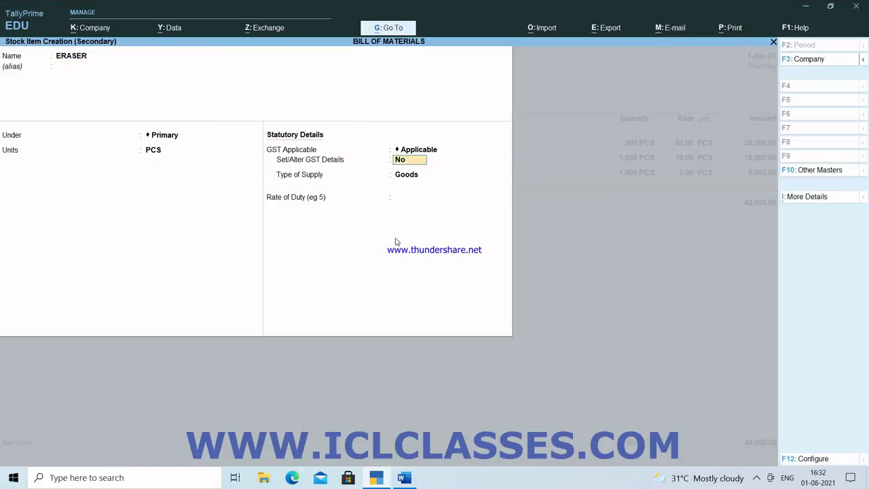
key(Return)
key(Return)
key(Return)
key(Return)
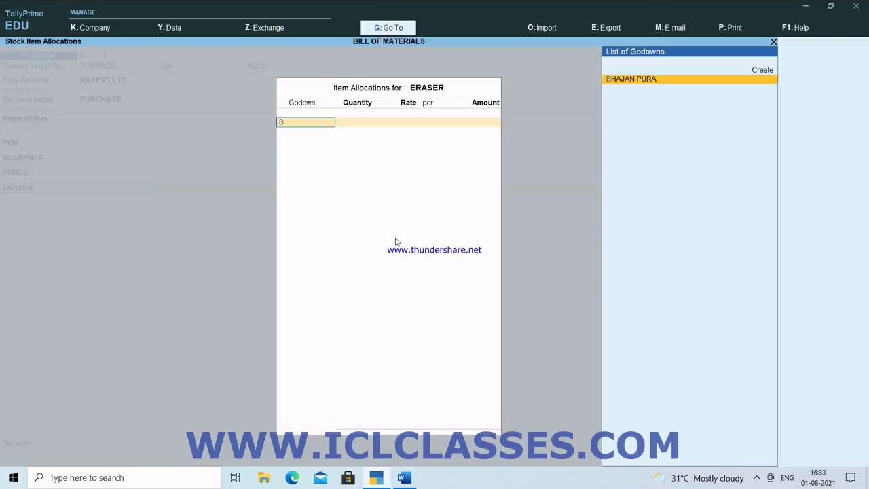
- Allocate 1000 PCS of ERASER at rate 5 to the BHAJAN PURA godown
key(Return)
text(1000)
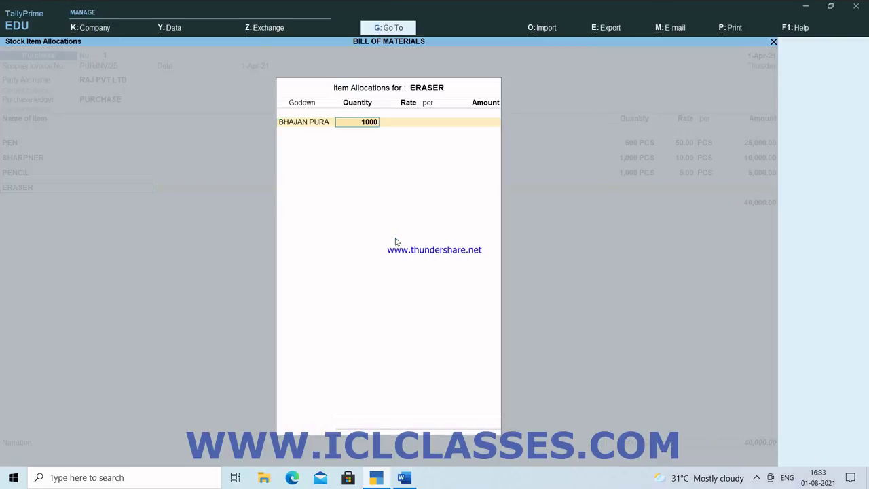
key(Return)
text(5)
key(Return)
key(Return)
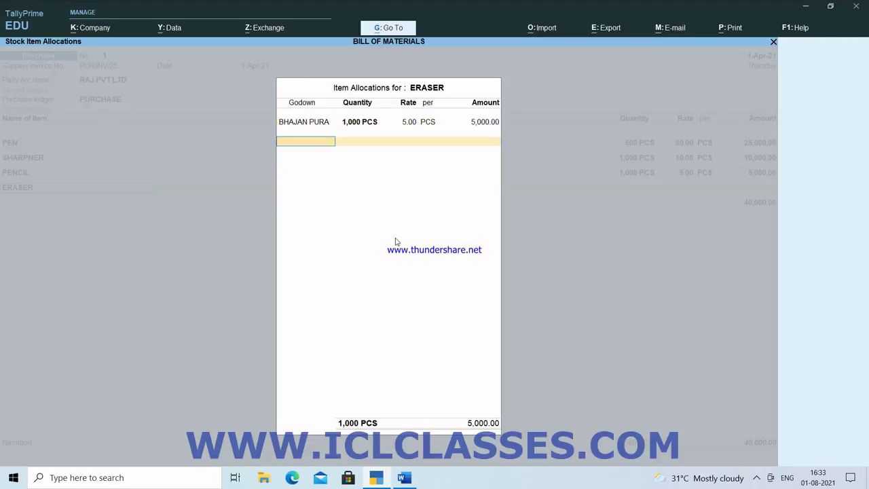
key(Return)
- Start a new stock item named RULAR under Primary for the fifth item line, after checking the list in the Word document
key(alt+c)
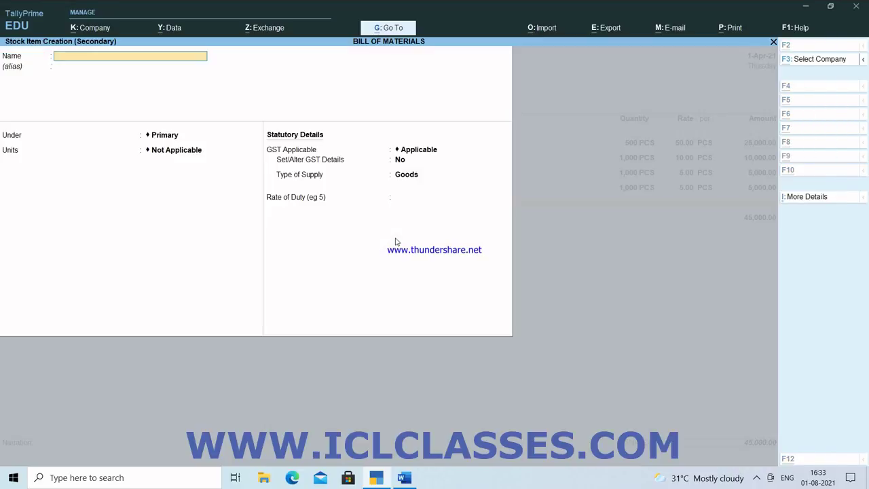
key(alt+Tab)
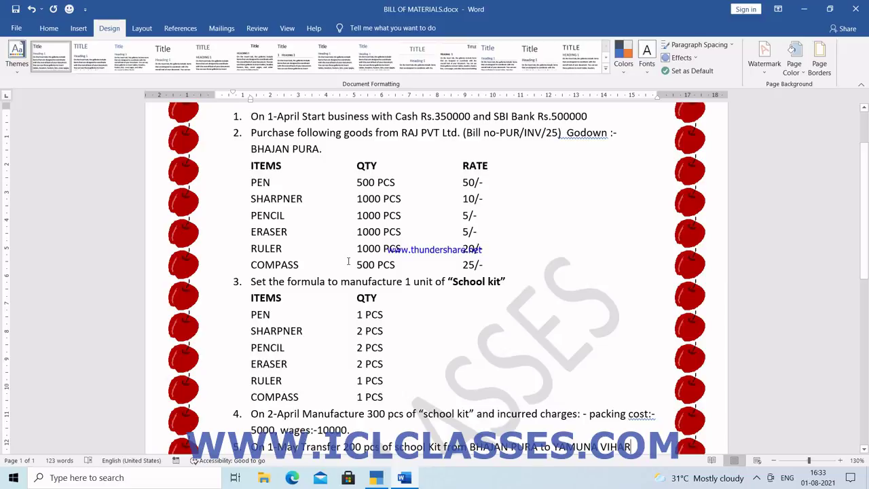
key(alt+Tab)
text(RULA)
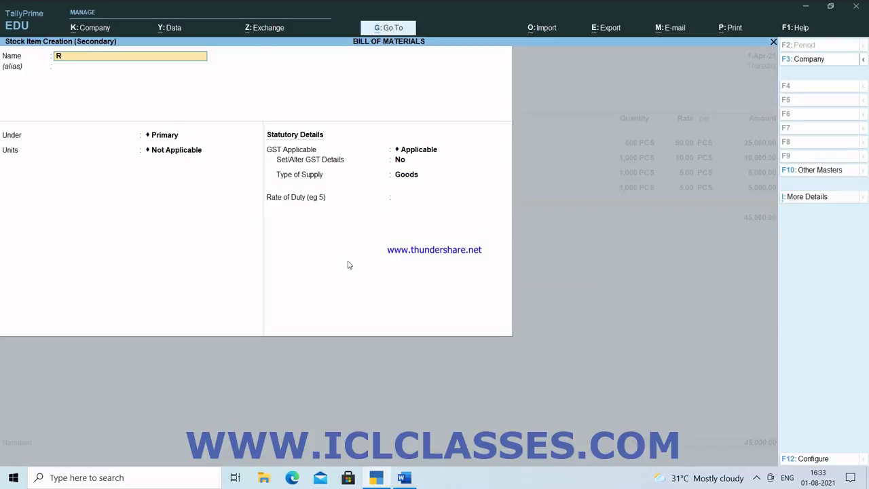
key(Return)
key(Return)
key(Return)
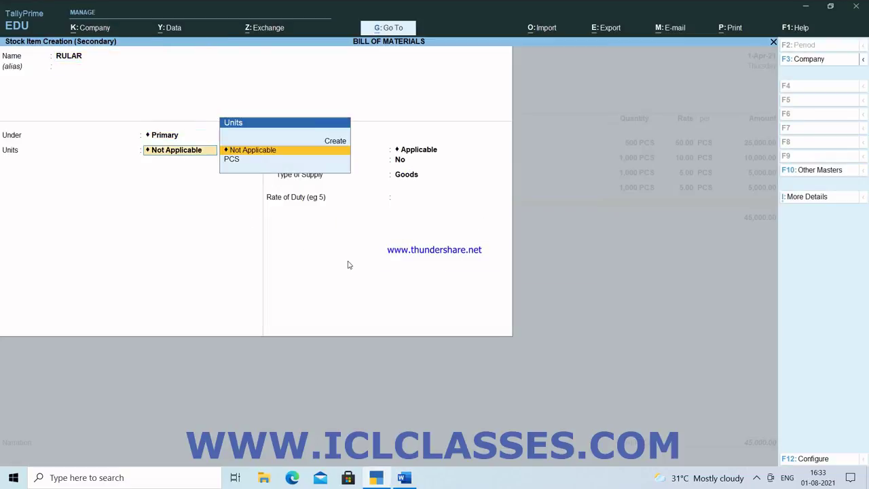
- Assign the PCS unit to the RULAR item and save it with the default GST settings
key(Down)
key(Return)
key(Return)
key(Return)
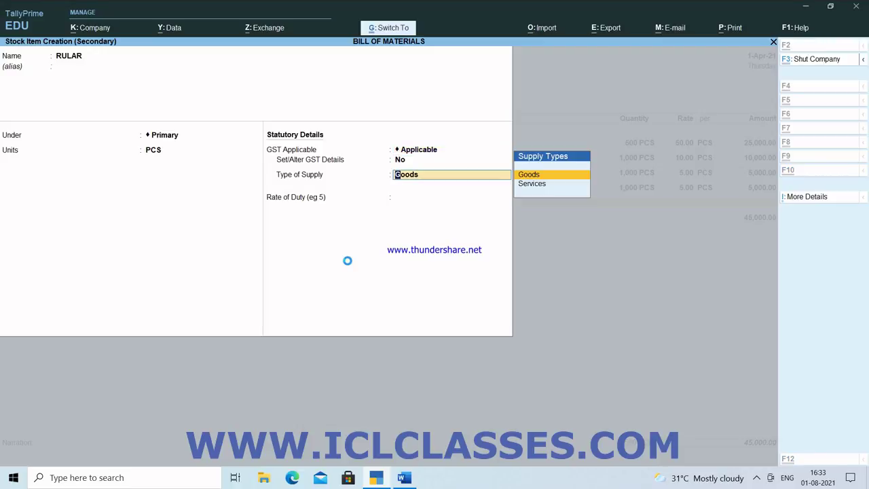
key(ctrl+a)
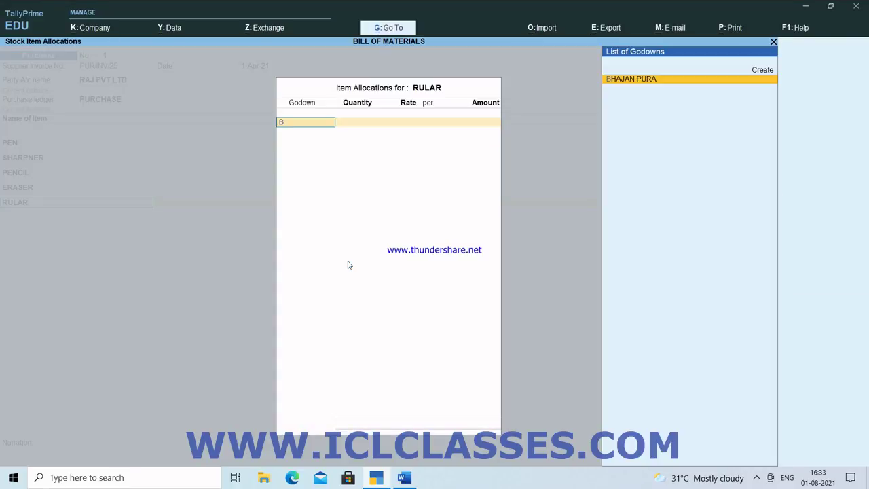
- Allocate 1000 PCS of RULAR at rate 20 to the BHAJAN PURA godown
key(Return)
text(1,000)
key(Return)
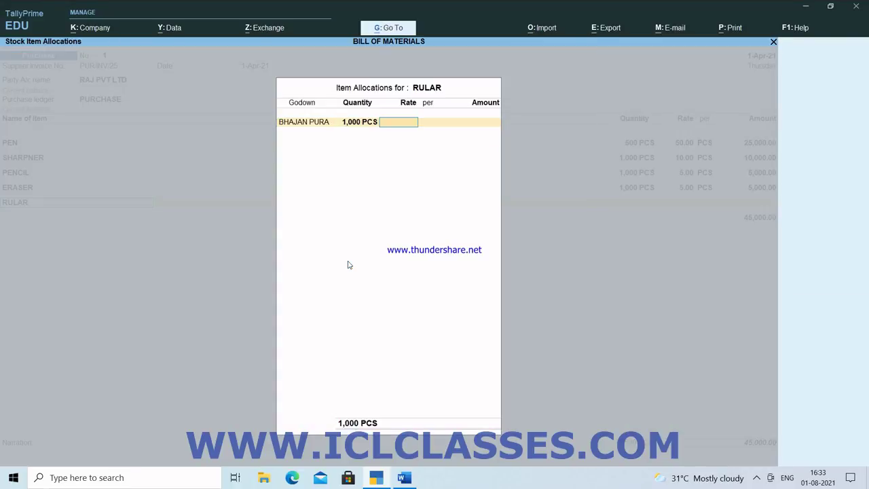
text(20)
key(Return)
key(Return)
key(Return)
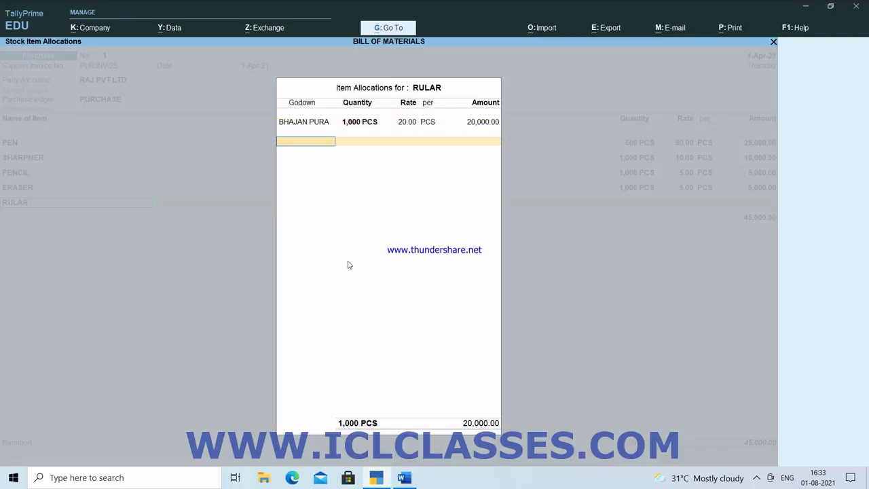
key(Return)
key(Return)
- Start a new stock item named COMPASS under Primary, taking the item name from the Word document
key(alt+Tab)
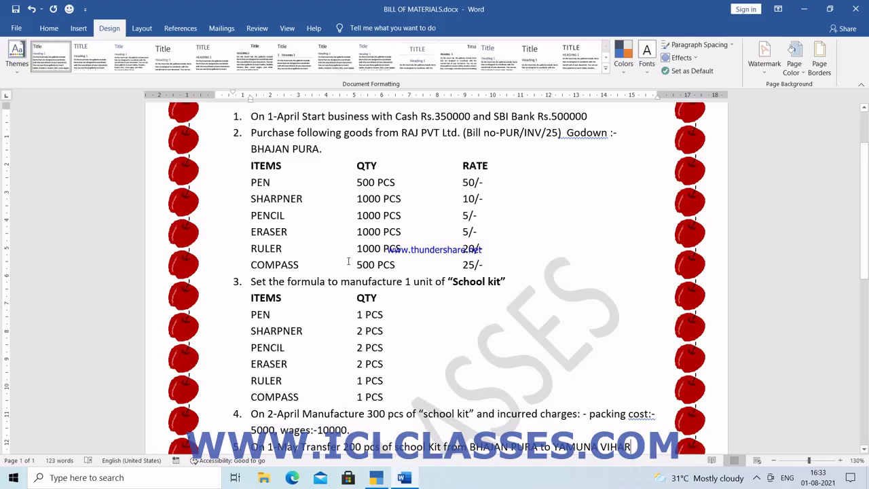
key(alt+Tab)
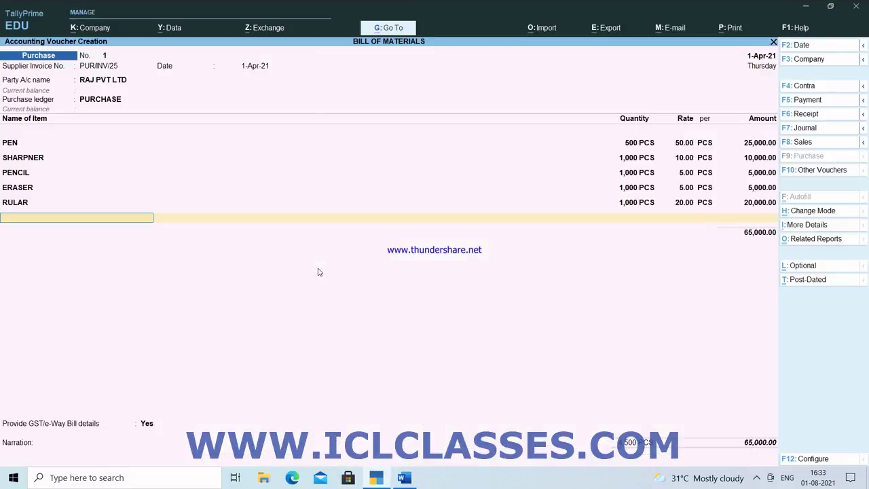
key(alt+c)
text(COM)
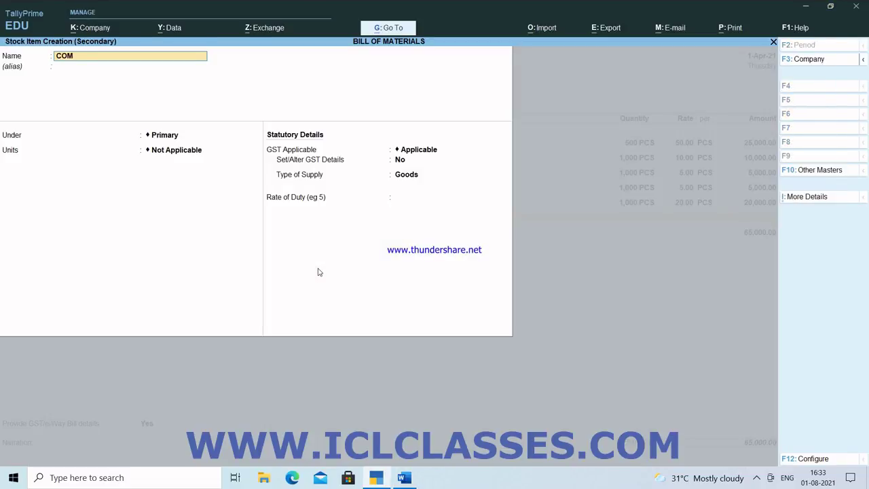
text(PASS)
key(Return)
key(Return)
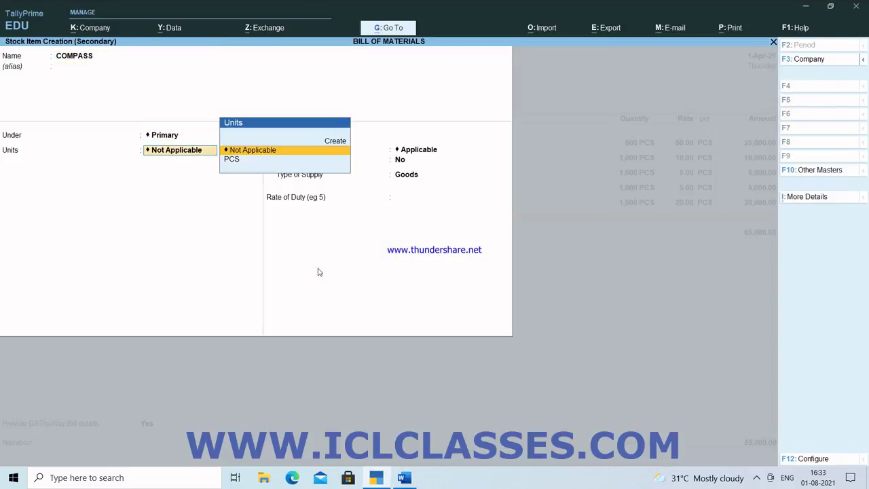
- Assign the PCS unit to the COMPASS item and save it with the default GST settings
key(Down)
key(Return)
key(Return)
key(Return)
key(Return)
key(Return)
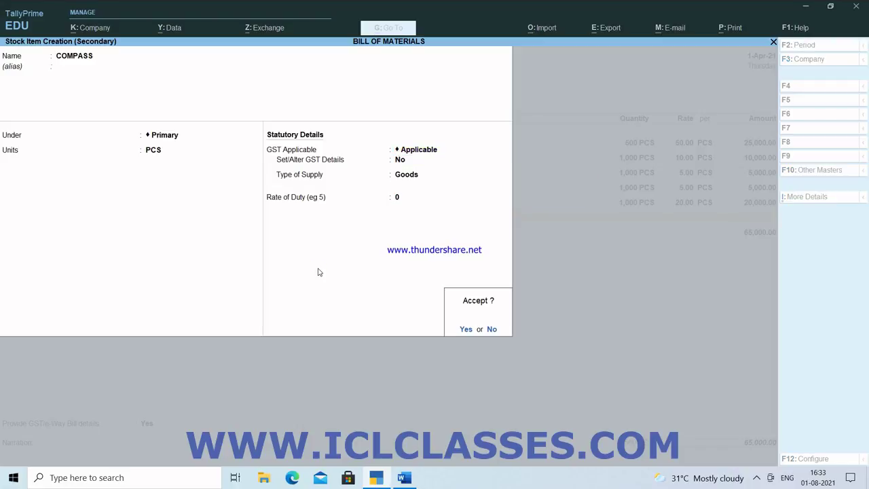
key(Return)
- Allocate 500 PCS of COMPASS to the BHAJAN PURA godown, taking the quantity from the Word document
text(B)
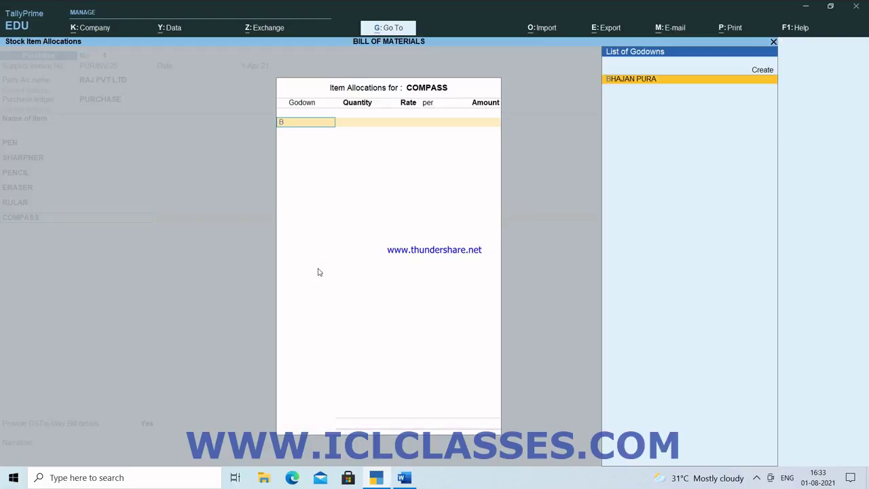
key(Return)
key(alt+Tab)
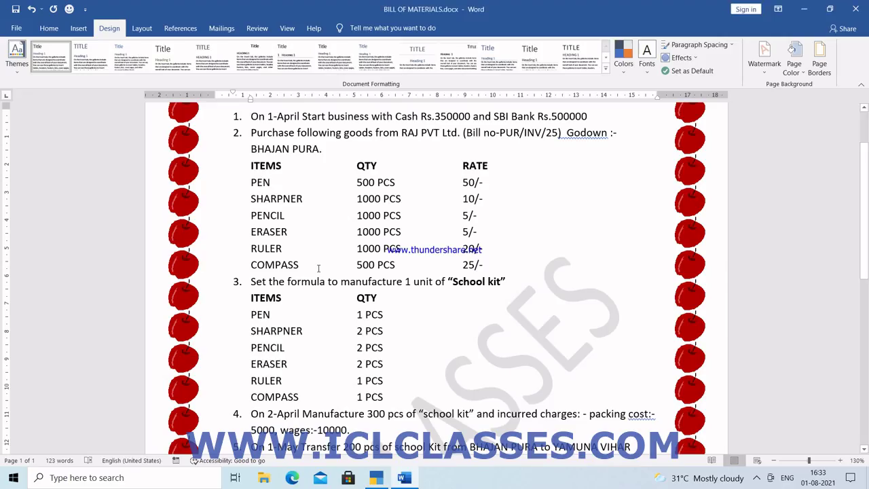
key(alt+Tab)
text(500)
key(Return)
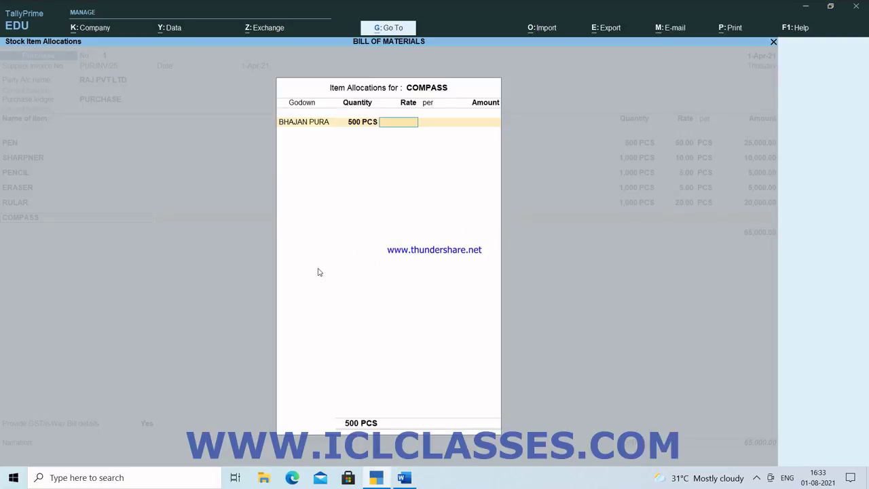
- Set the COMPASS rate to 25 per PCS, as given in the Word document, and accept the item allocation
key(alt+Tab)
key(alt+Tab)
text(25)
key(Return)
key(Return)
key(Return)
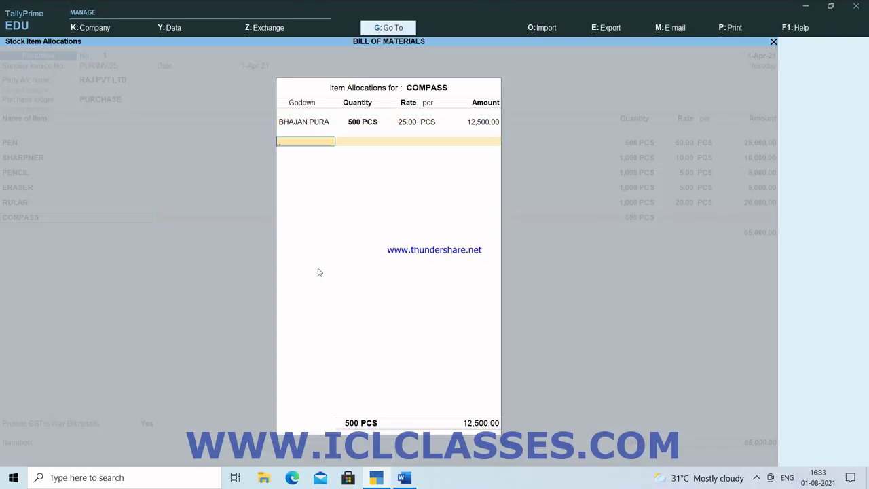
key(Return)
key(Return)
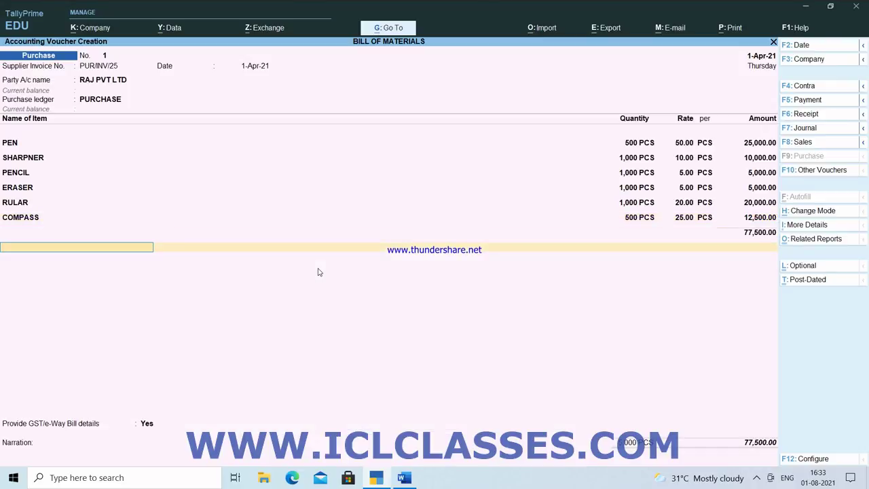
- Check the item lines against the Word document, end the item list, and set Provide GST/e-Way Bill details to No
key(alt+Tab)
key(alt+Tab)
key(Return)
key(Return)
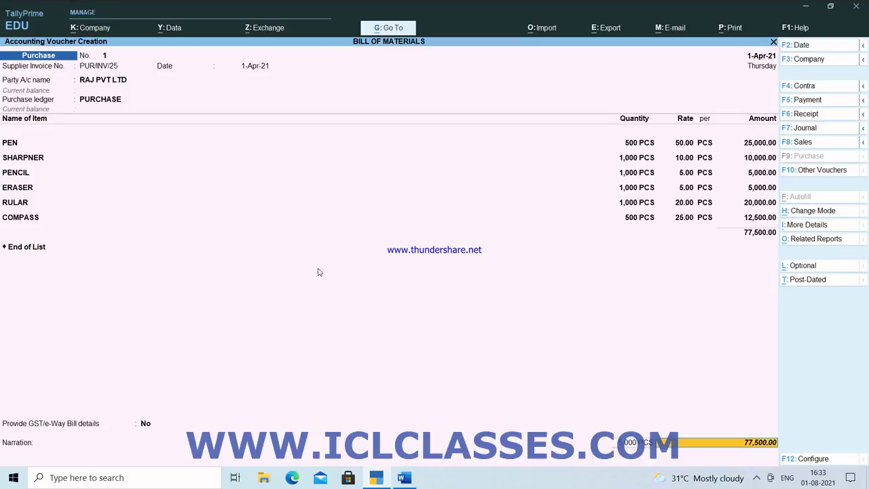
key(Return)
key(Return)
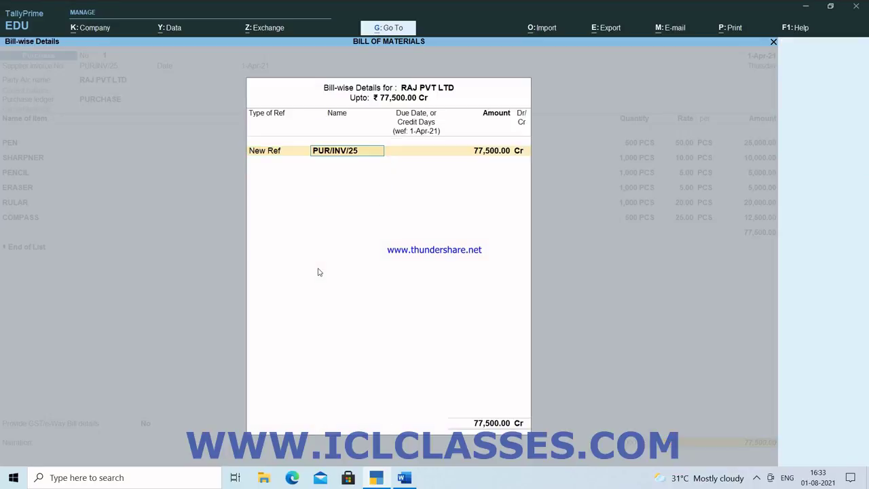
- Accept the New Ref bill PUR/INV/25 for 77,500 against RAJ PVT LTD and save the purchase voucher without a narration
key(Return)
key(Return)
key(Return)
key(Return)
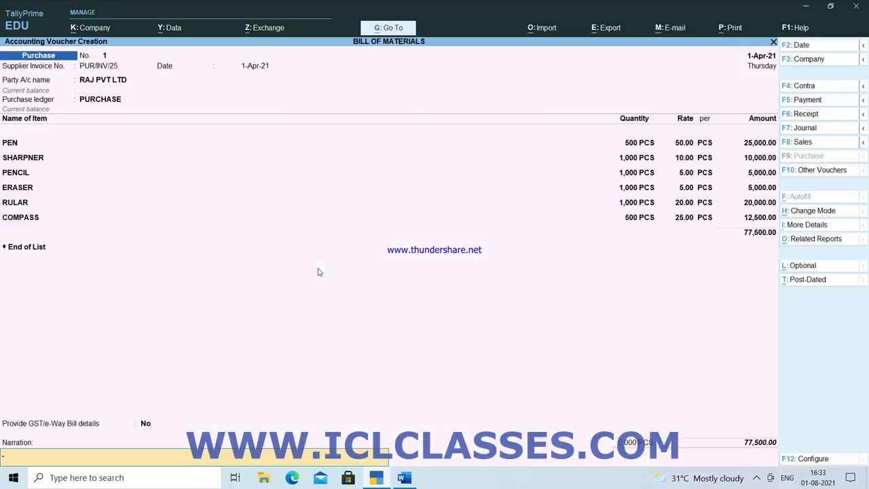
key(Return)
key(Return)
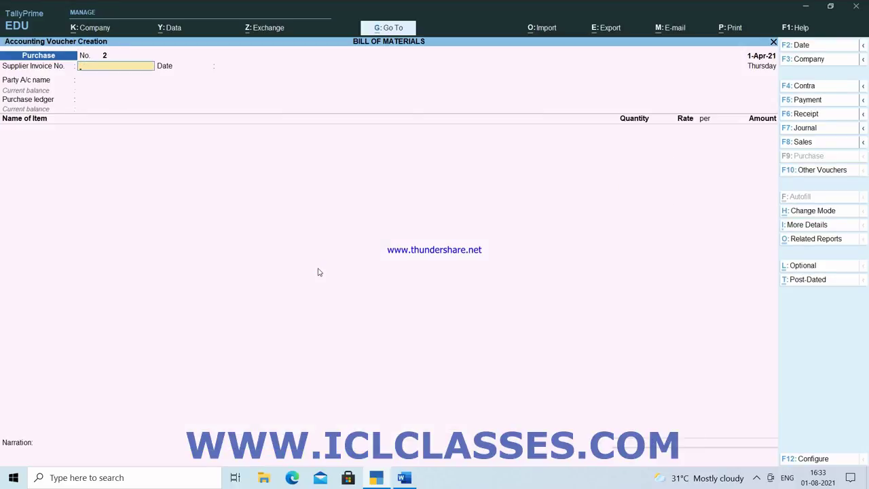
- Check the School kit formula in the Word document, leave purchase voucher entry, and open the list of masters for creation
key(alt+Tab)
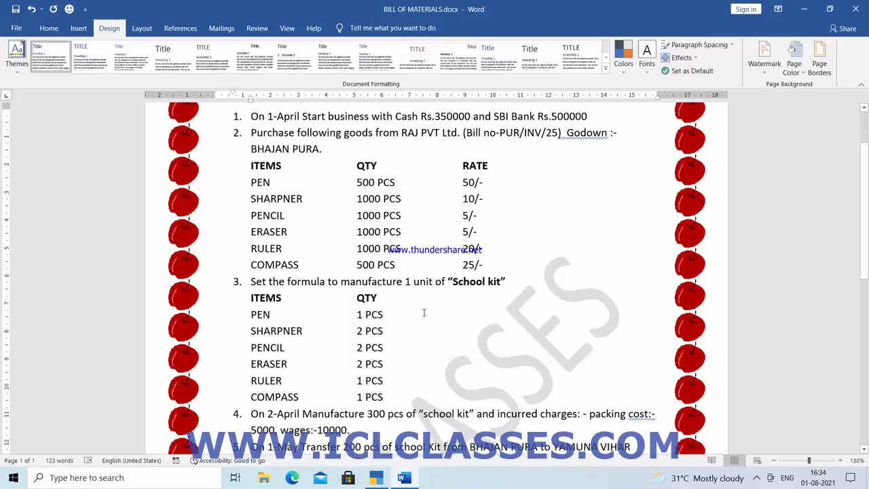
key(alt+Tab)
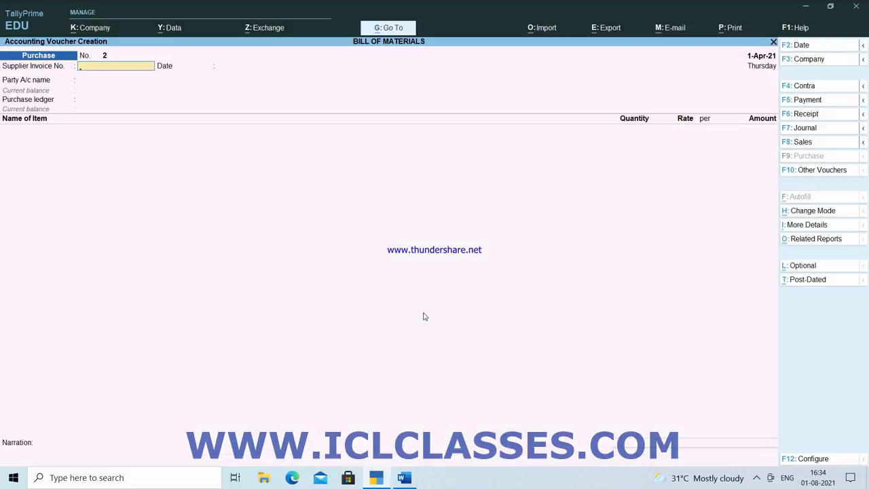
key(Escape)
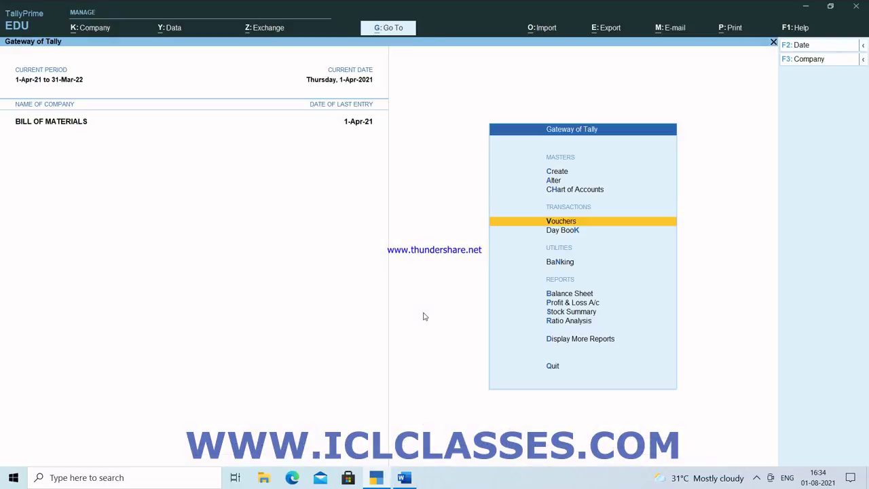
key(Up)
key(Up)
key(Up)
key(Return)
key(Return)
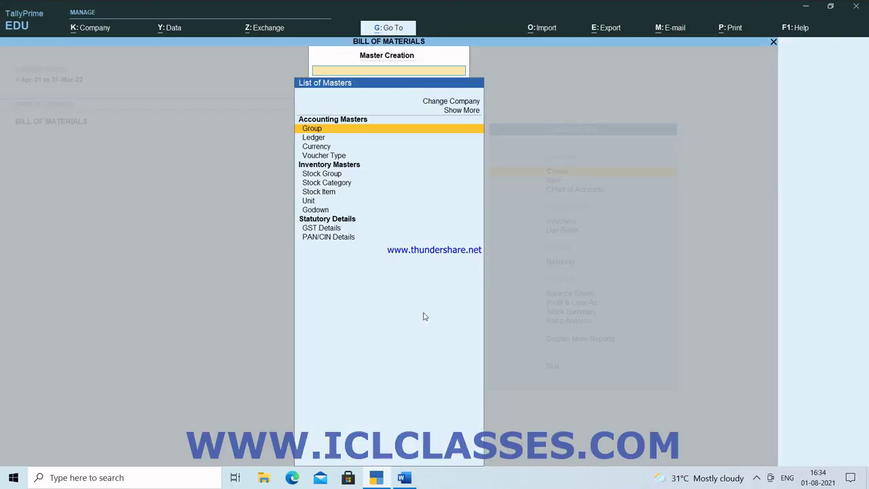
- Open the creation form for a new Stock Item from the inventory masters
key(Escape)
key(Down)
key(Down)
key(Down)
key(Down)
key(Down)
key(Down)
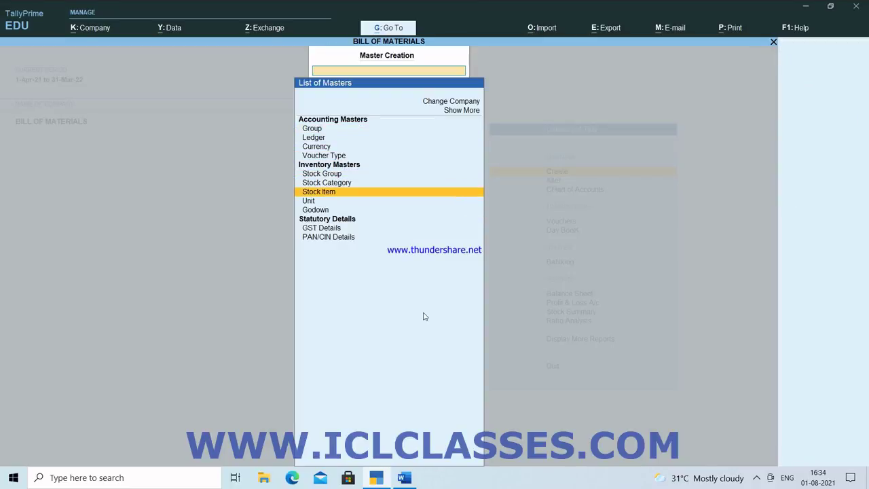
key(Return)
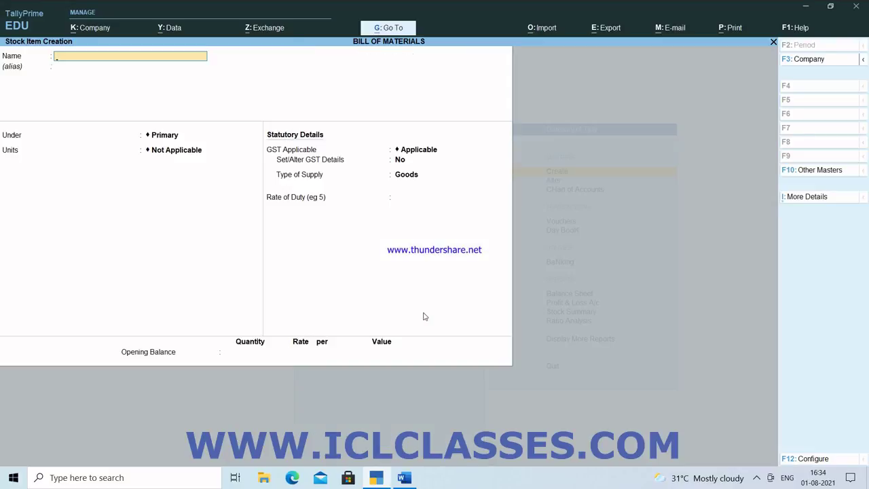
- In the stock item configuration, set Show more configurations and Show all configurations to Yes
key(F12)
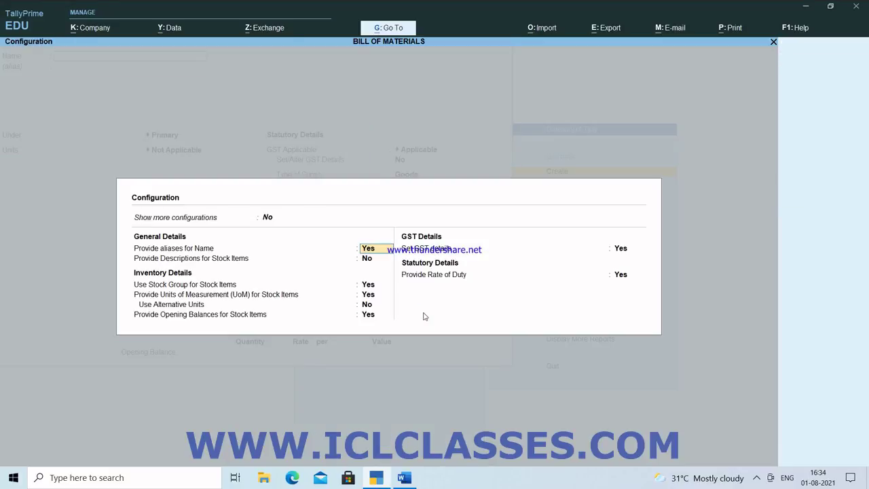
key(Up)
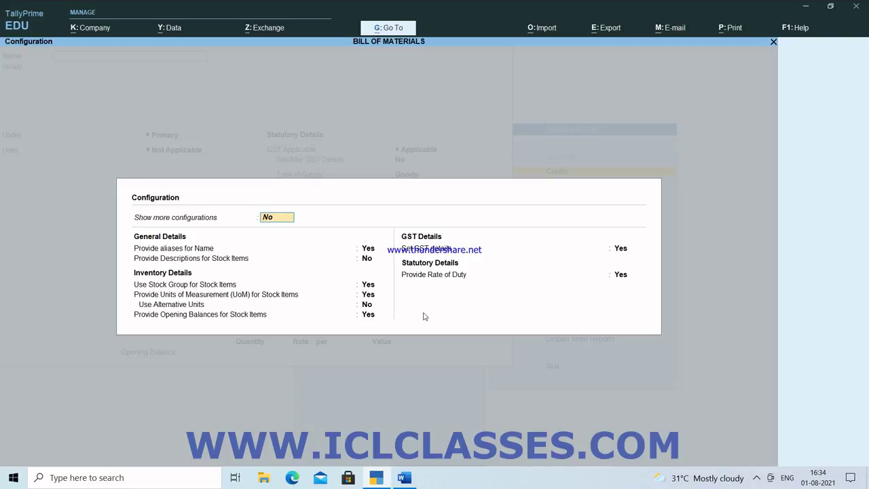
text(y)
key(Return)
key(Up)
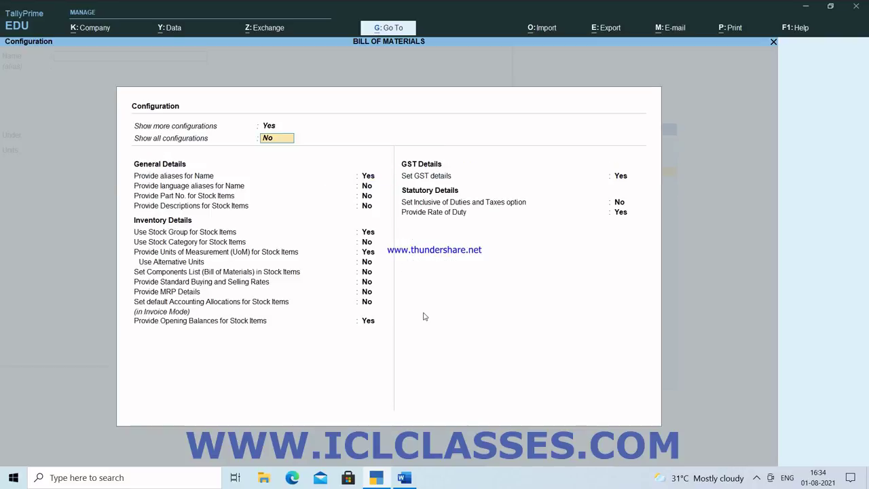
text(y)
key(Return)
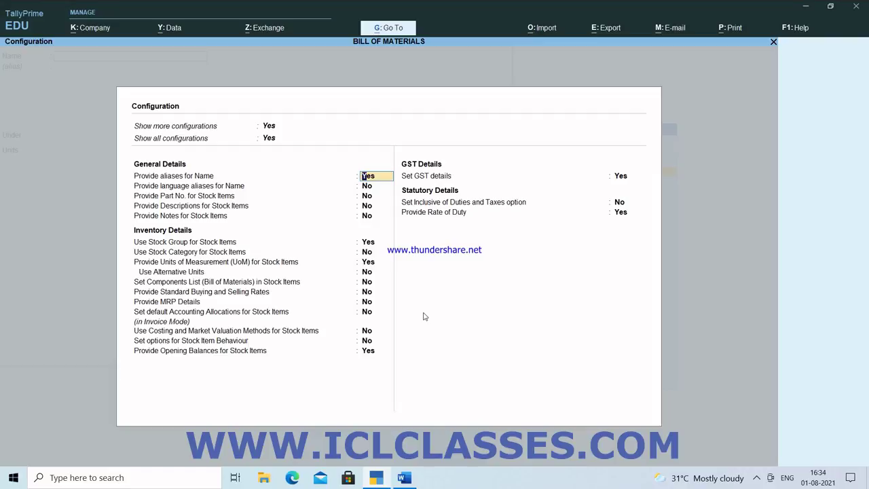
- Set Components List (Bill of Materials) in Stock Items to Yes and save the configuration
key(Return)
key(Return)
key(Return)
key(Return)
key(Return)
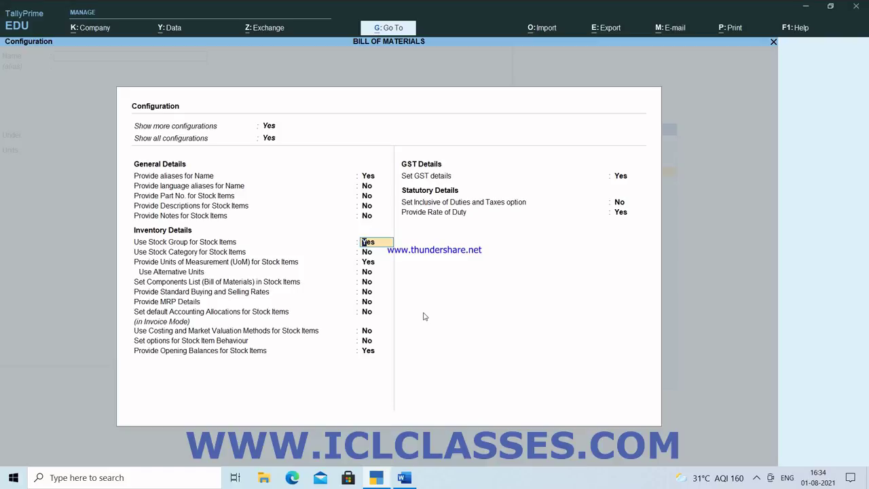
key(Return)
key(Return)
key(Return)
key(Return)
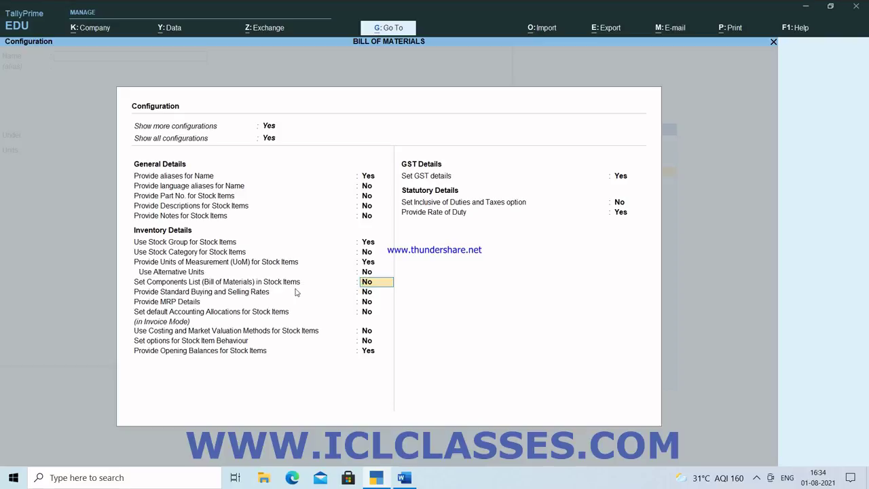
text(Y)
key(Return)
key(Return)
key(Return)
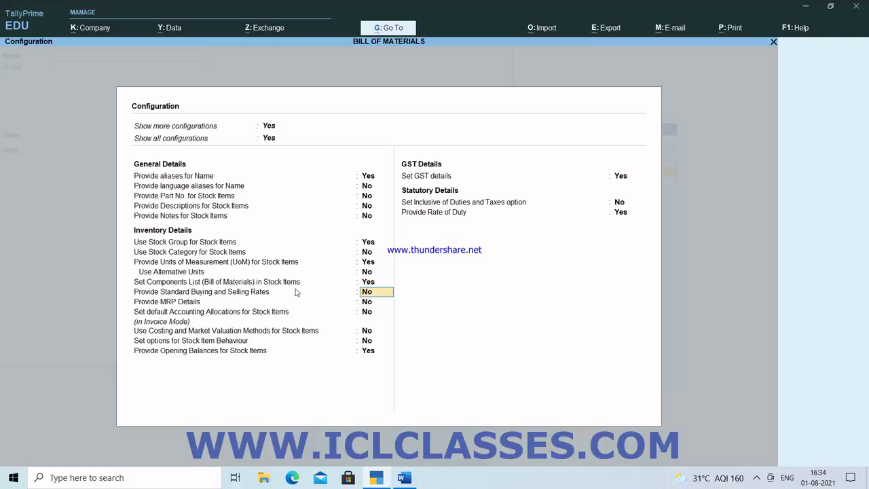
key(ctrl+a)
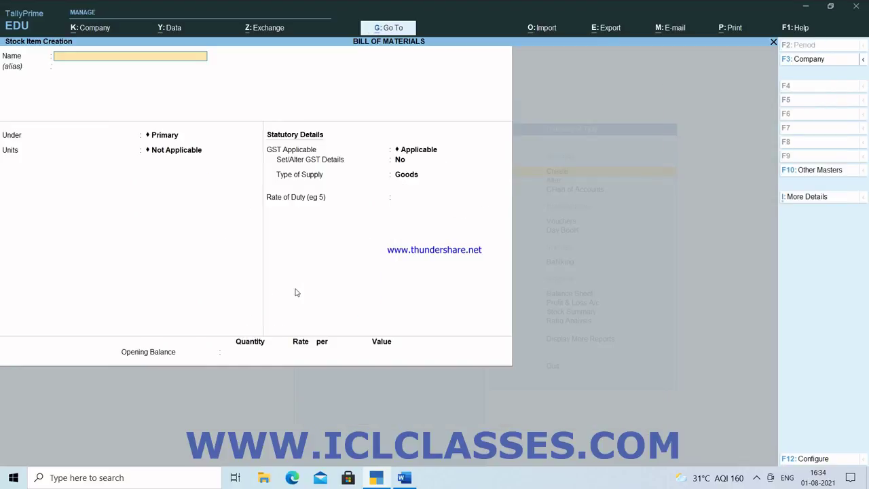
- Name the new stock item SCHOOL KIT, taking the name from the Word document, and leave its alias blank under Primary
key(alt+Tab)
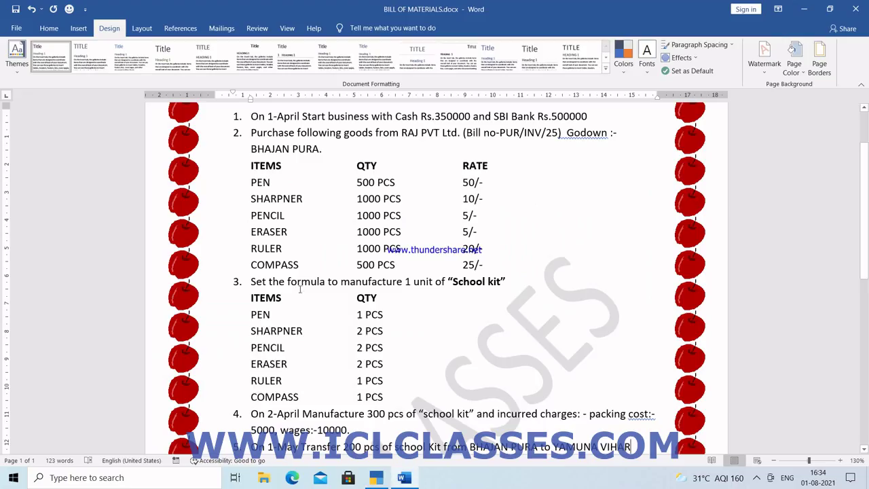
key(alt+Tab)
text(SCHOOL K)
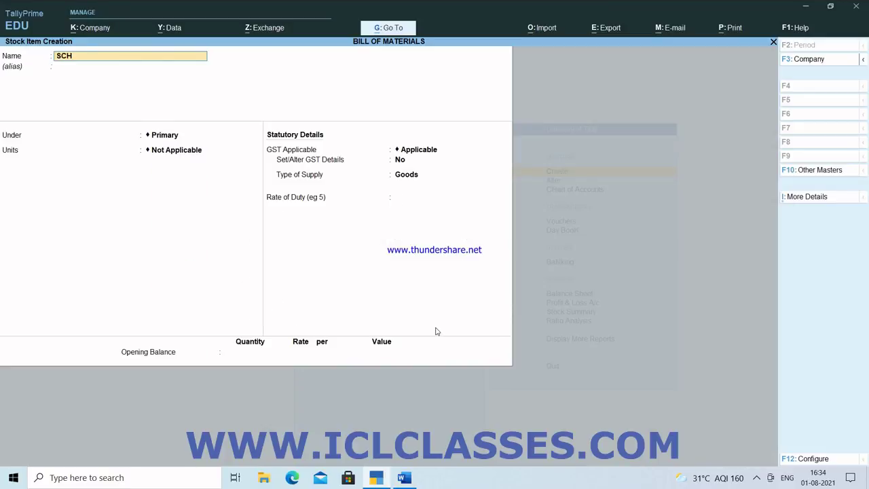
key(Return)
key(Return)
key(Return)
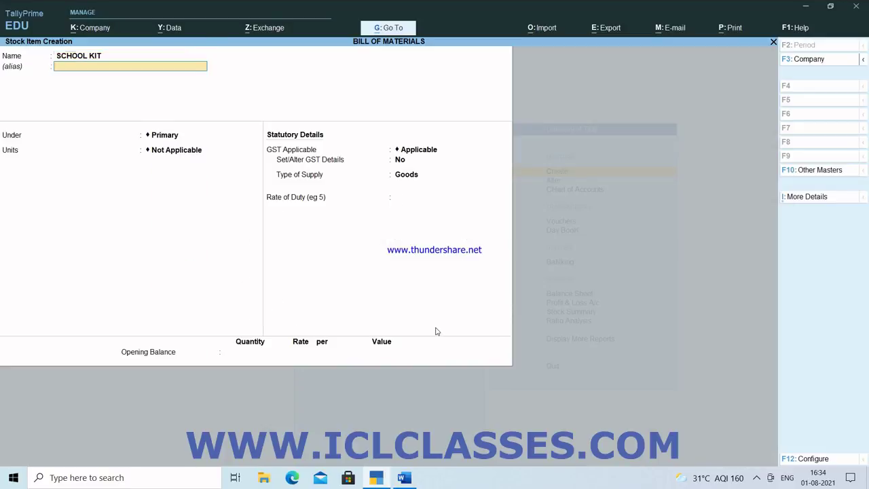
- Set the SCHOOL KIT item's units to PCS and set its components (BOM) option to Yes
key(Down)
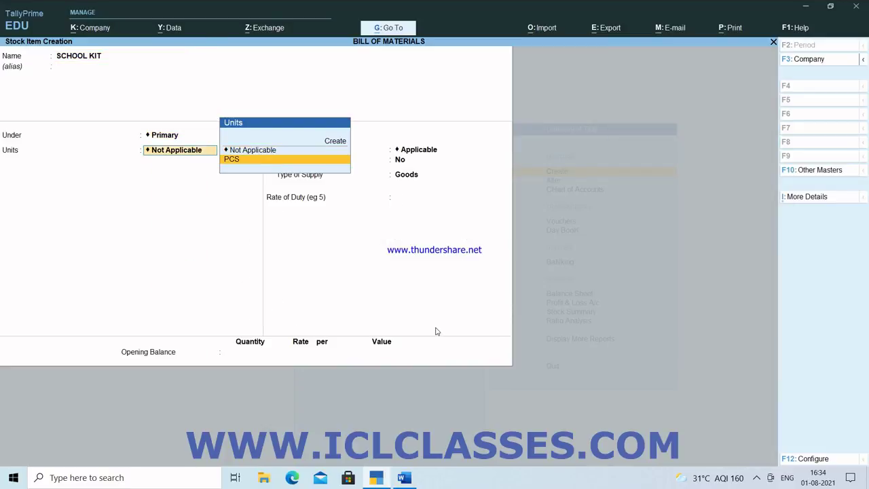
key(Return)
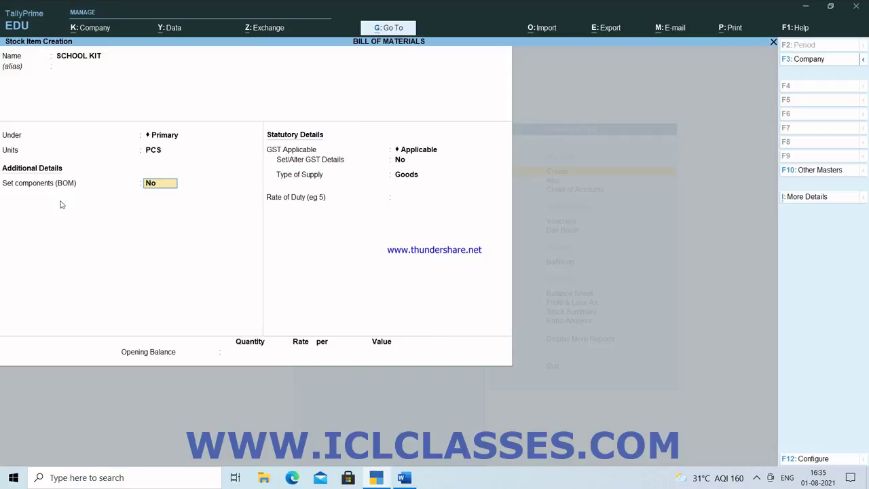
text(Y)
key(Return)
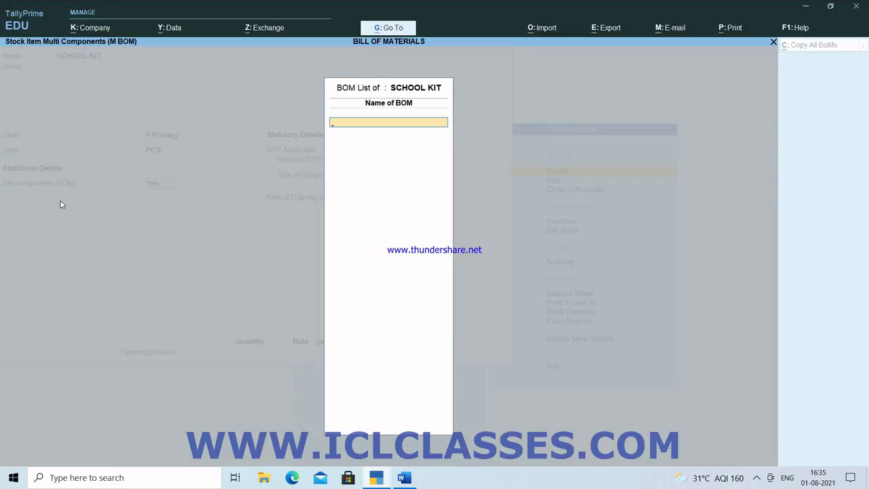
- Name the bill of materials SCHOOL KIT, per the Word document, and accept 1 PCS as its unit of manufacture
key(alt+Tab)
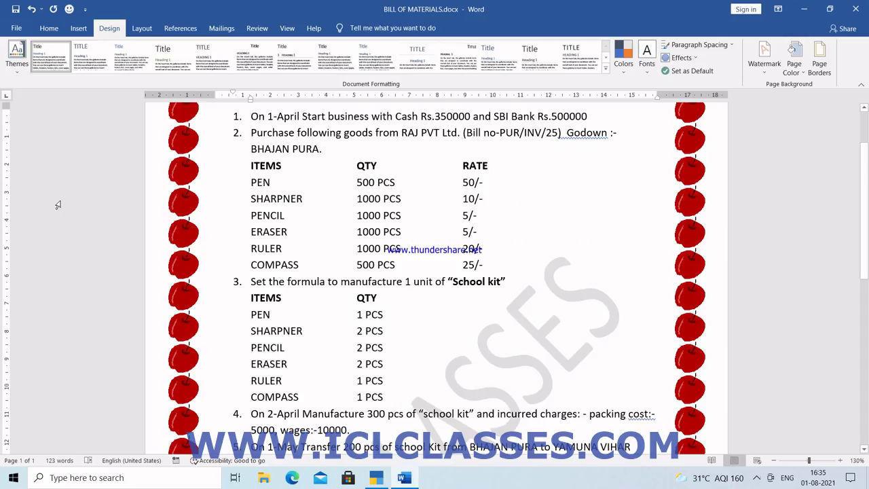
key(alt+Tab)
text(SCHO)
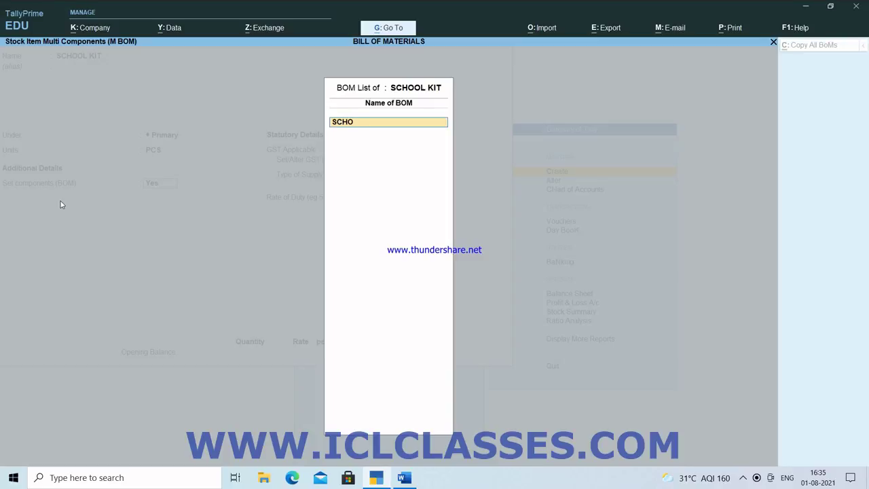
text(OL KIT)
key(Return)
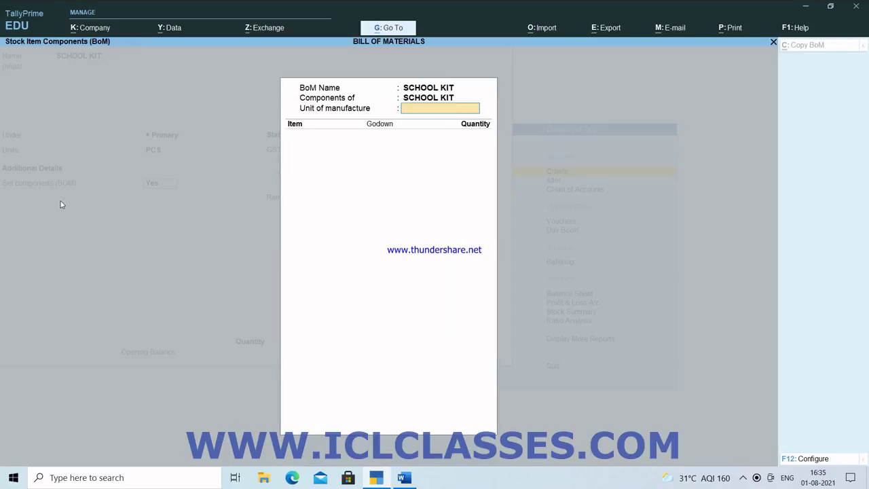
key(Return)
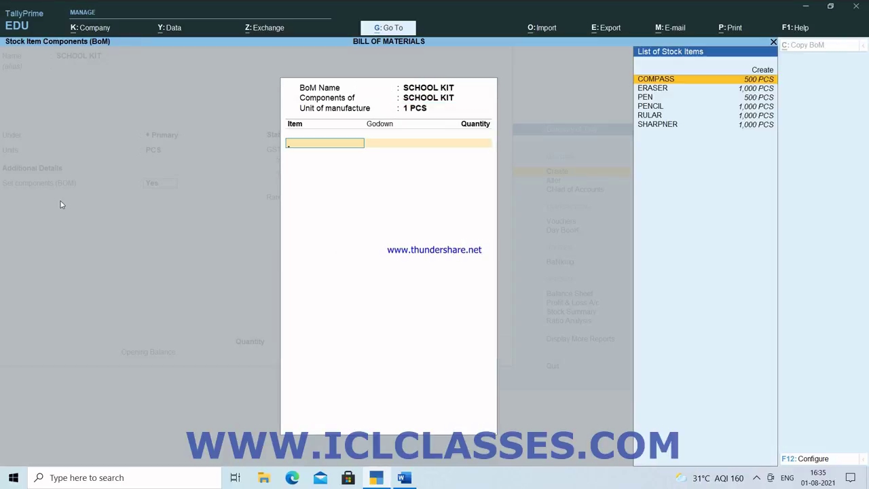
- Add PEN from the BHAJAN PURA godown as a component with quantity 1 PCS, following the document's formula
key(alt+Tab)
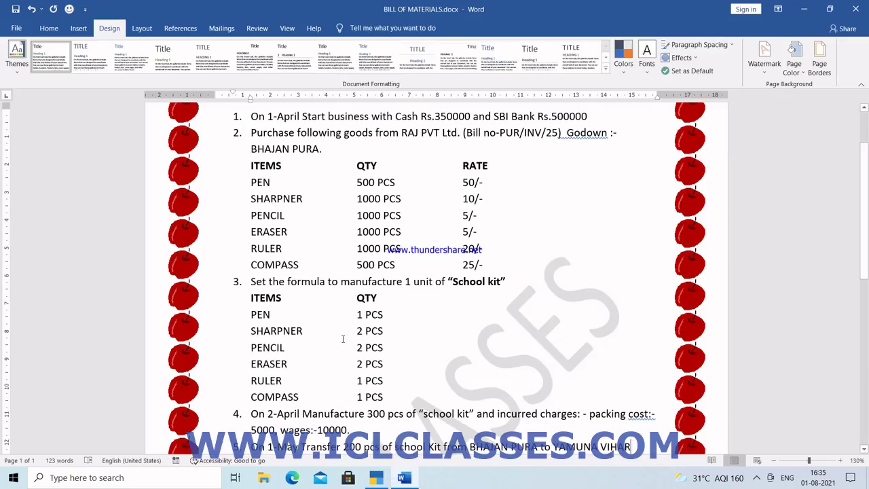
key(alt+Tab)
text(P)
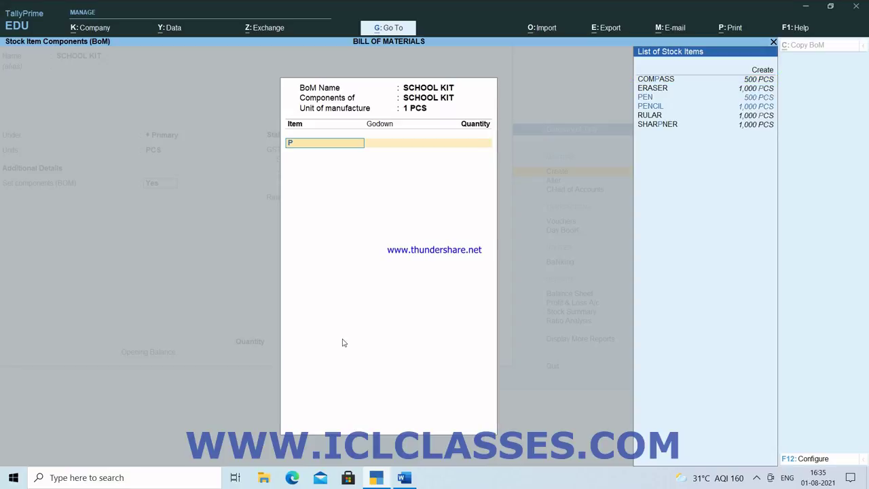
key(Down)
key(Up)
key(Return)
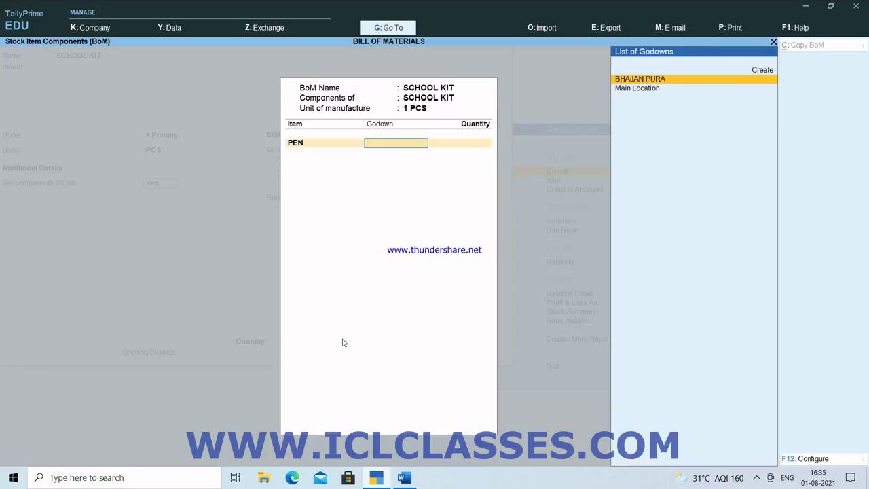
key(Return)
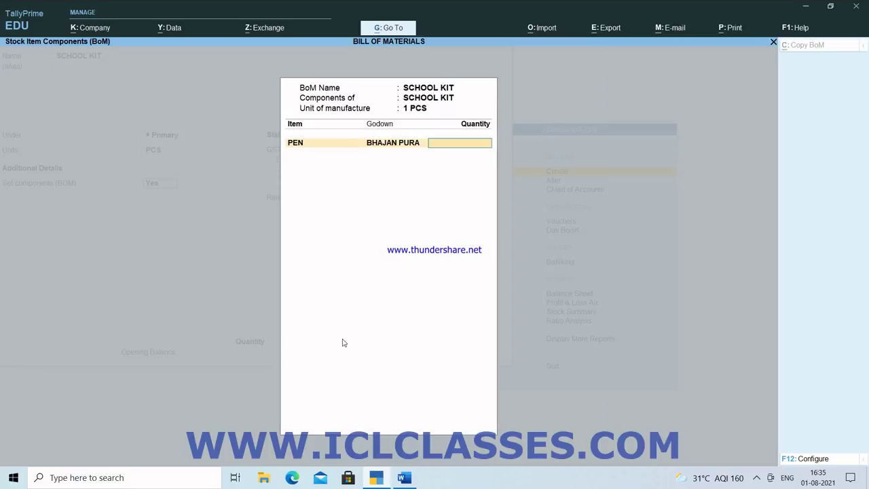
text(1)
key(Return)
- Add SHARPNER from the BHAJAN PURA godown to the component list with quantity 2 PCS
text(S)
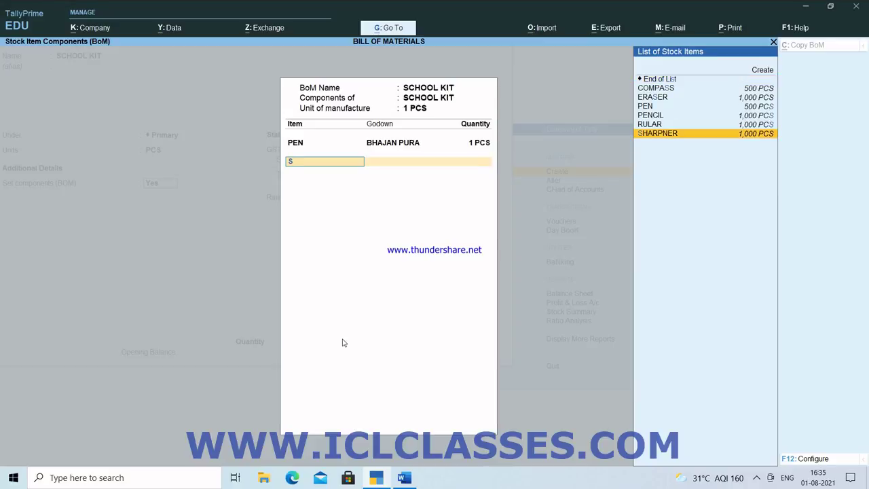
key(Return)
key(Return)
text(2)
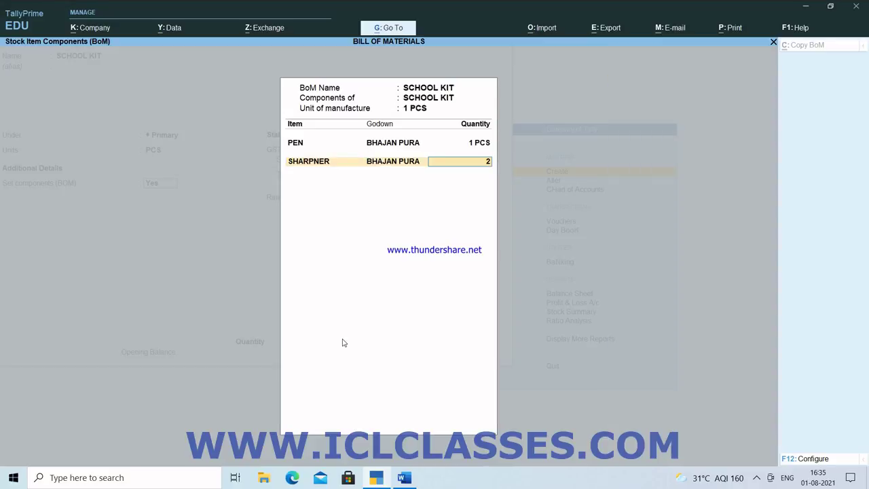
key(Return)
- Check the formula in the Word document and add PENCIL from BHAJAN PURA with quantity 2 PCS
key(alt+Tab)
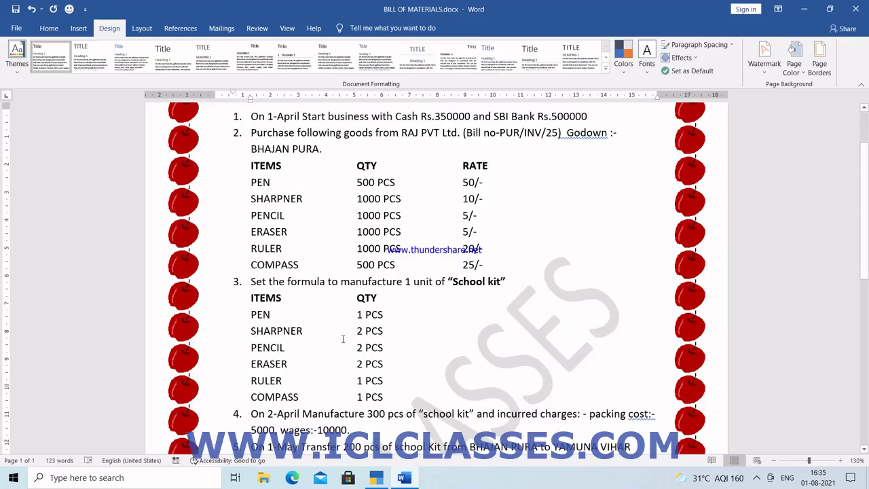
key(alt+Tab)
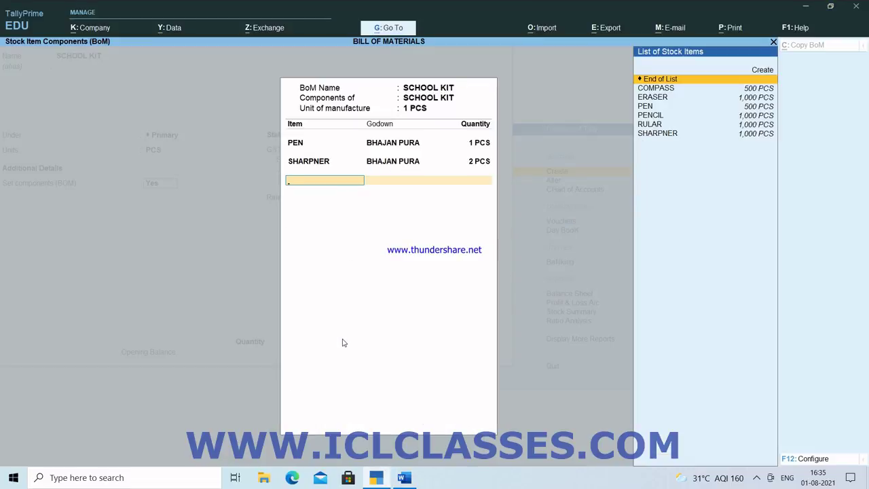
text(PEN)
key(Down)
key(Down)
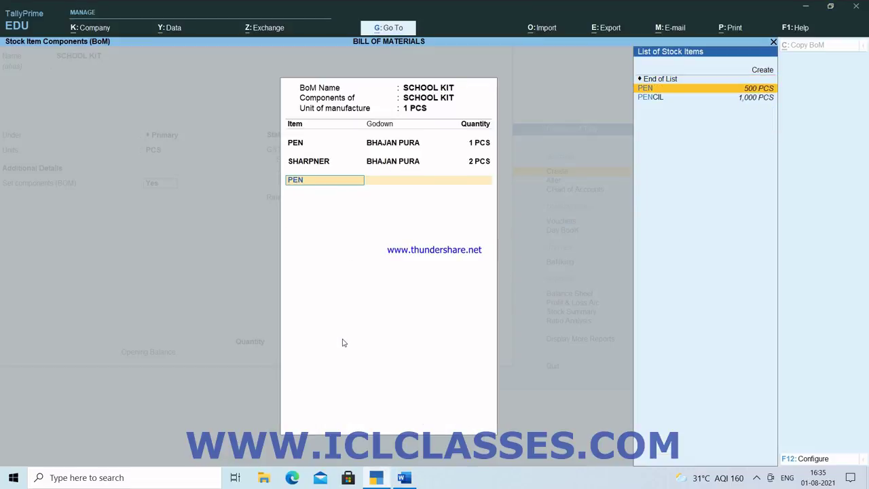
key(Return)
key(Return)
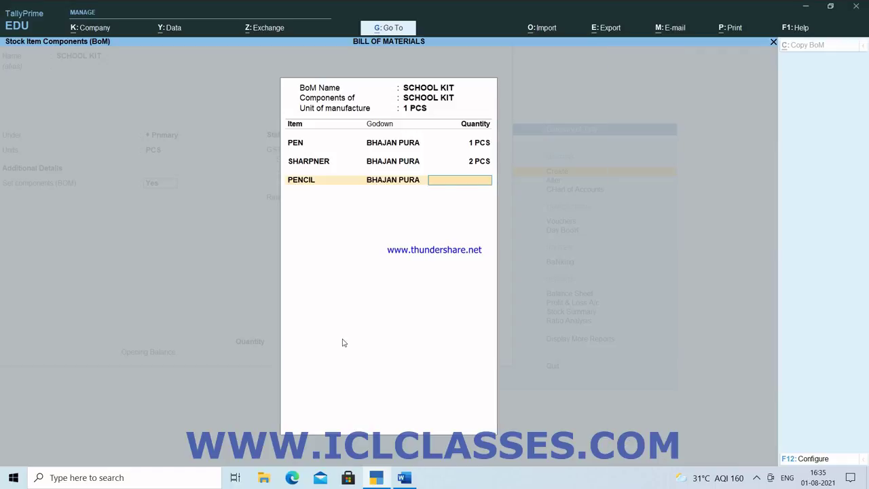
text(2)
key(Return)
- Add ERASER from the BHAJAN PURA godown to the component list with quantity 2 PCS
text(ER)
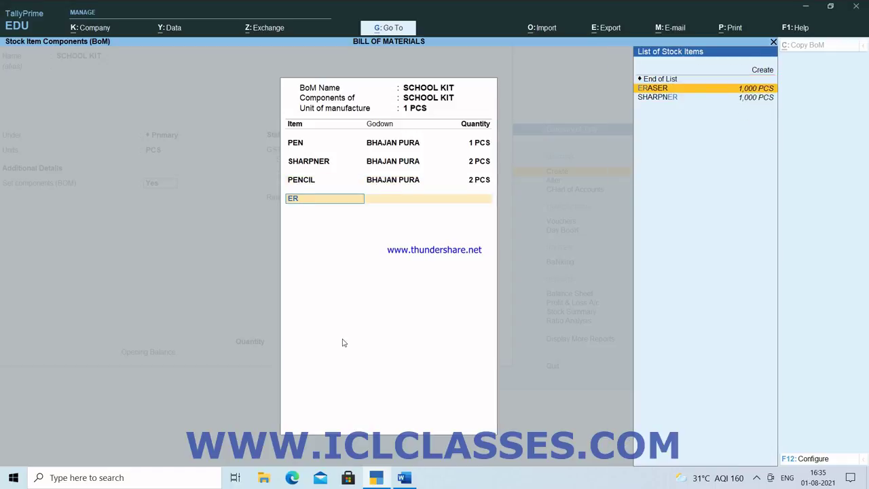
key(Return)
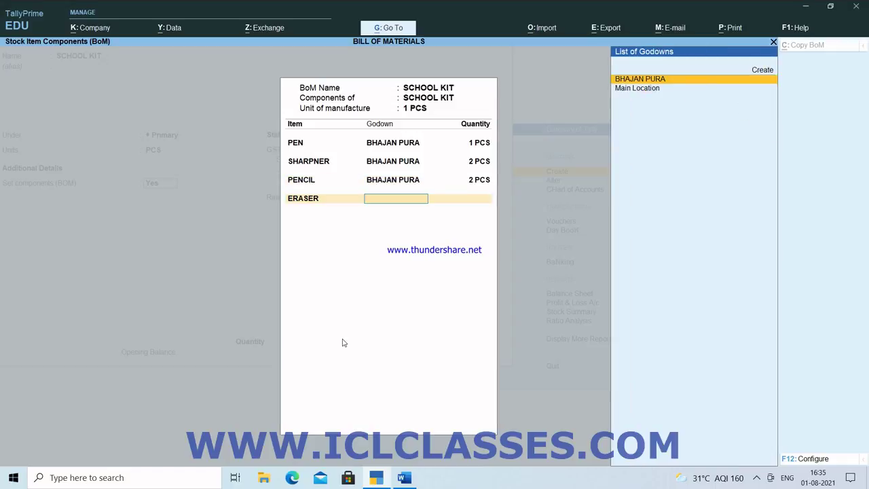
key(Return)
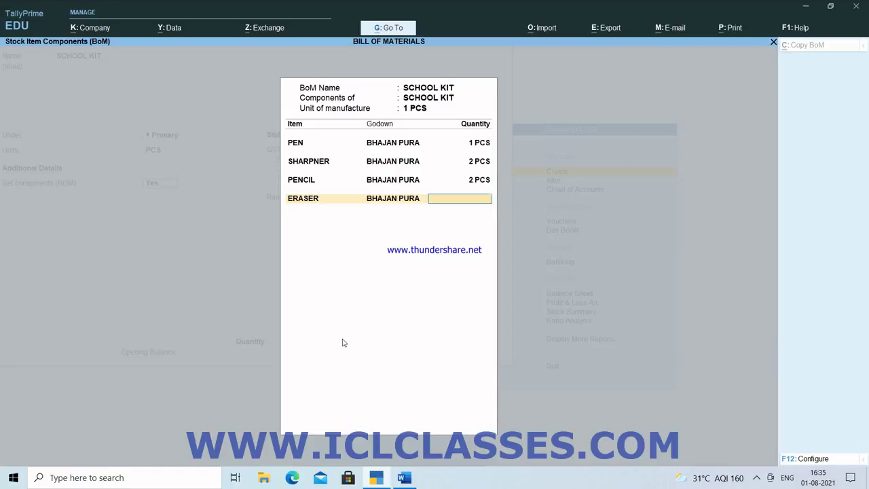
text(2)
key(Return)
- Consult the Word document's formula again and add RULAR from BHAJAN PURA with quantity 1 PCS
key(alt+Tab)
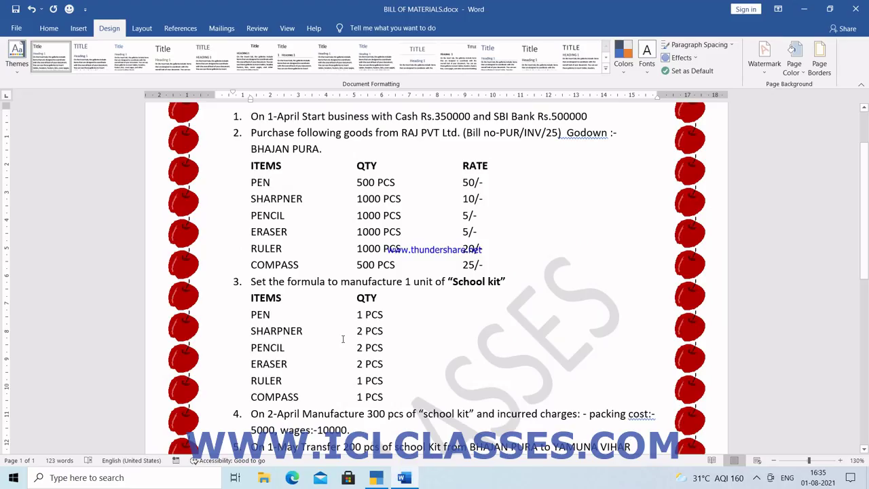
key(alt+Tab)
text(R)
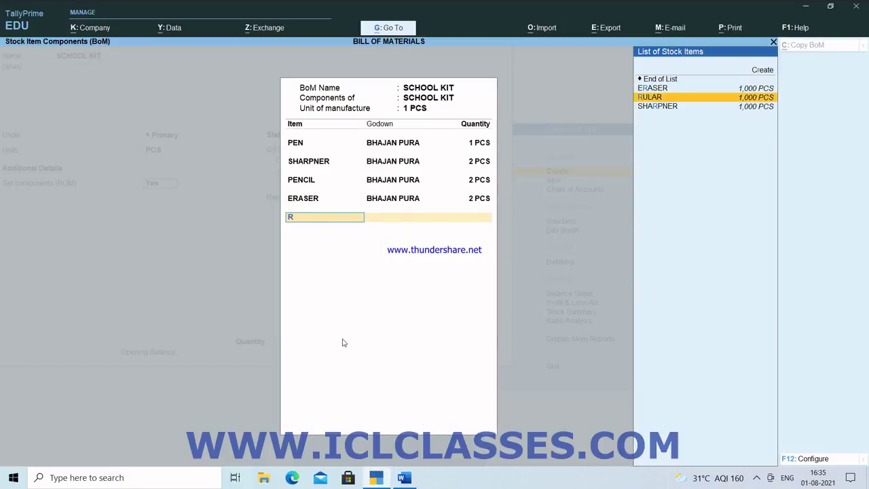
key(Return)
key(Return)
text(1)
key(Return)
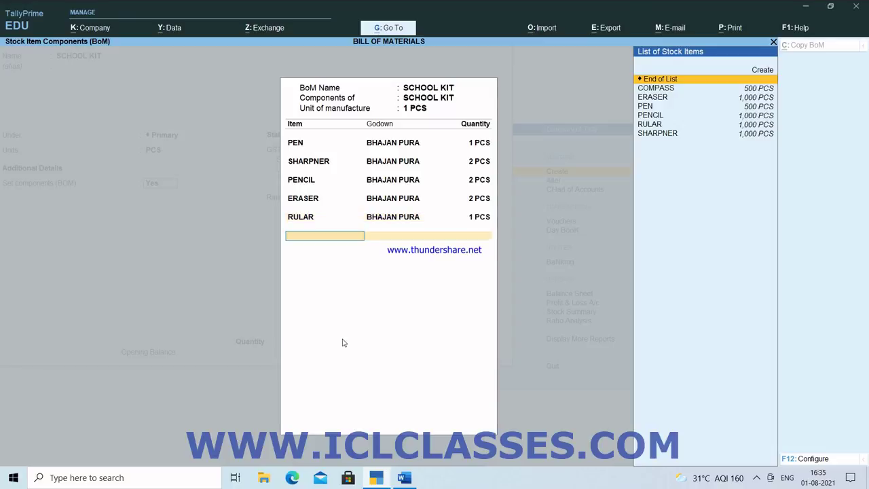
- Add COMPASS from BHAJAN PURA with quantity 1 PCS and end the component list
text(C)
key(Return)
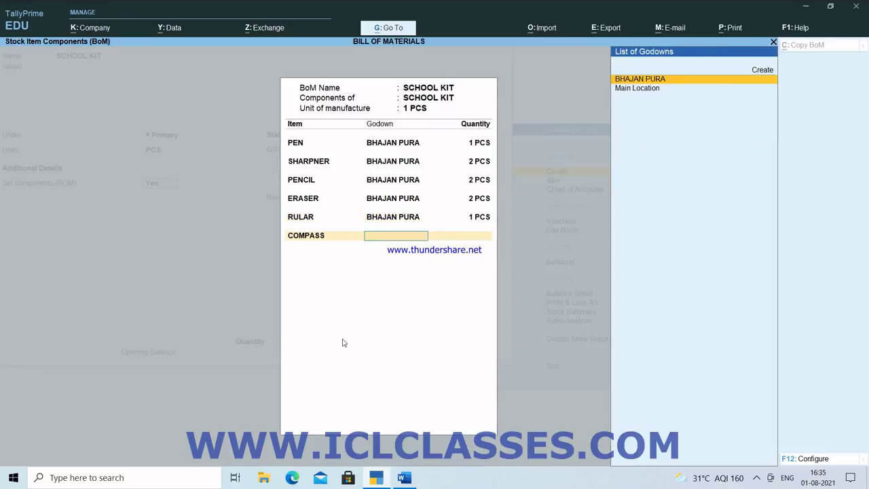
key(Return)
text(1)
key(Return)
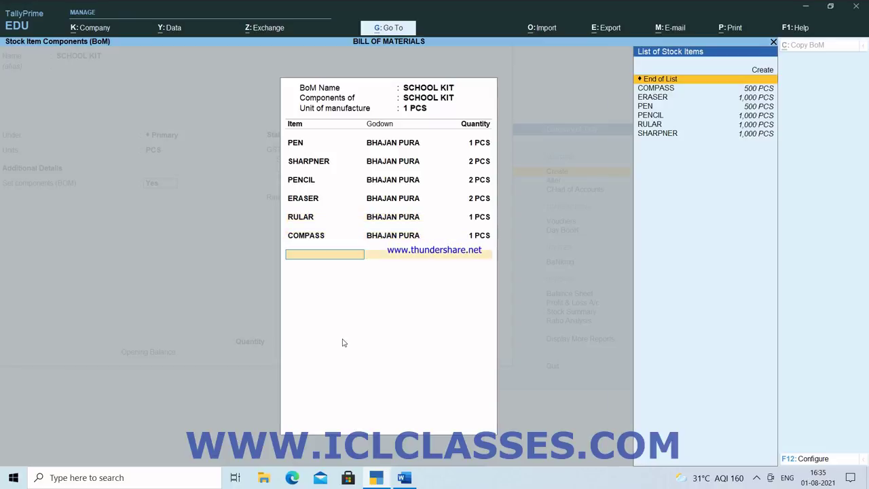
key(Return)
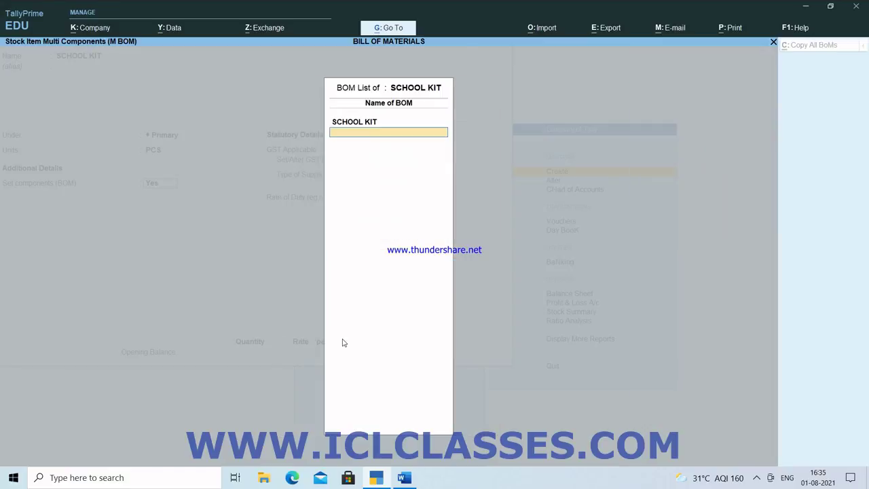
- Save the SCHOOL KIT stock item with no further BOM or opening balance, and return to the Gateway of Tally
key(Return)
key(Return)
key(Return)
key(Return)
key(Return)
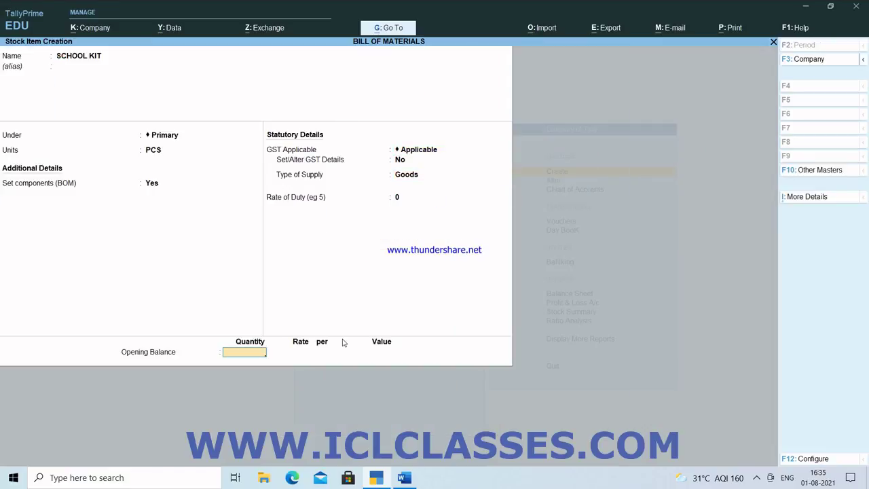
key(Return)
key(Return)
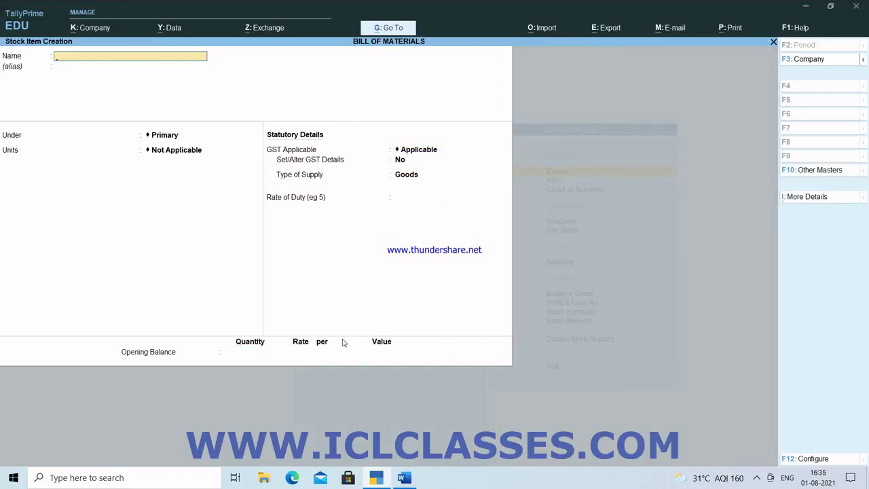
key(Escape)
key(Return)
key(Escape)
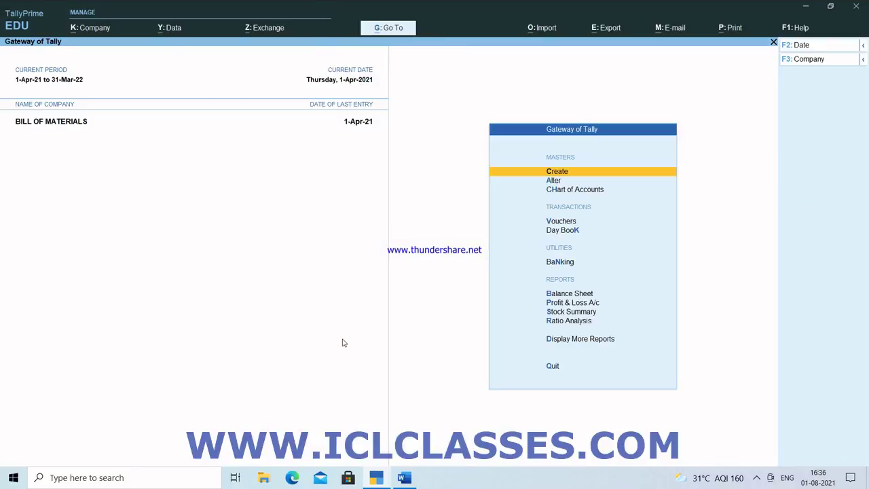
key(Escape)
key(n)
- Check the 2-April manufacturing task in the Word document, return to TallyPrime and open voucher entry
key(alt+Tab)
scroll(342, 338, down, 2)
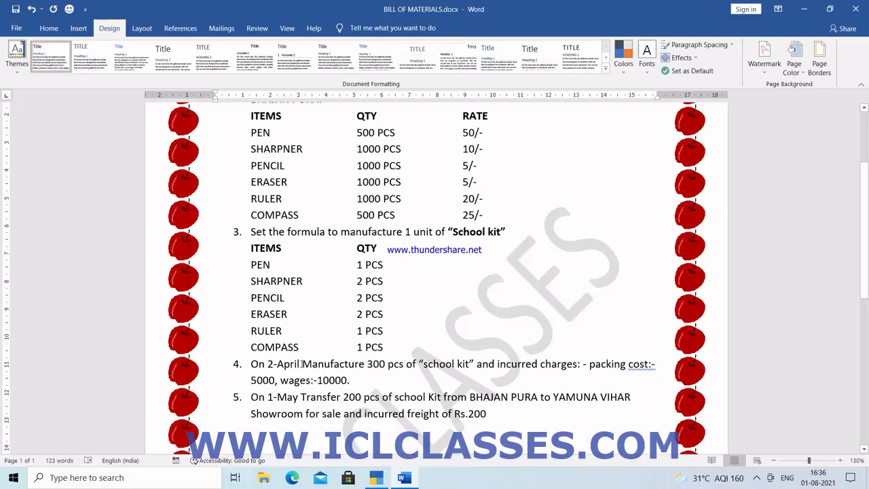
key(alt+Tab)
key(Down)
key(Down)
key(Down)
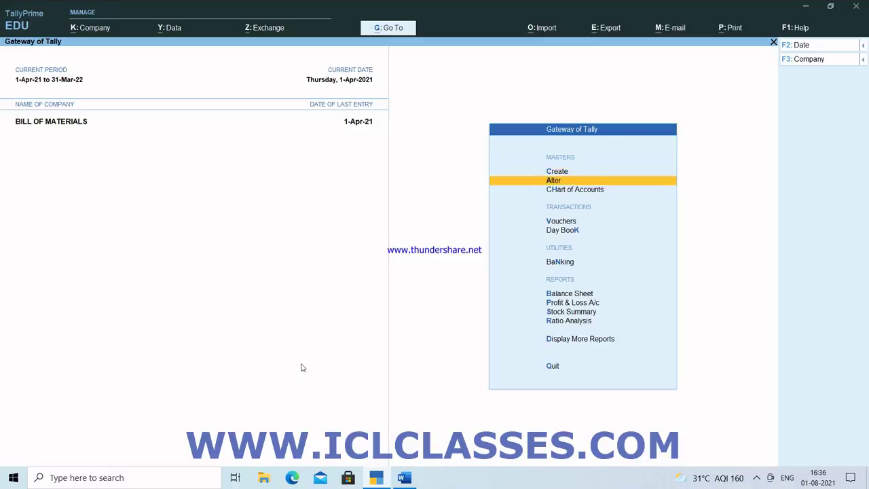
key(Return)
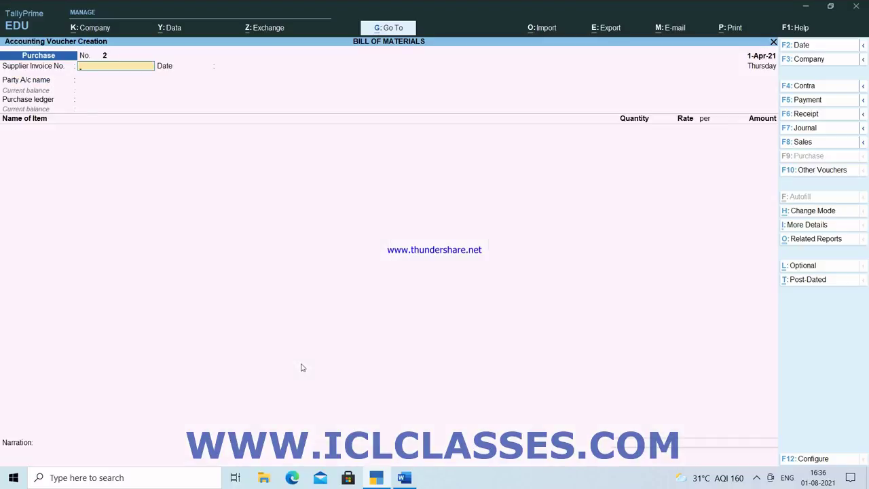
- Change the voucher to a Stock Journal and set its mode to Use for Manufacturing Journal
key(ctrl)
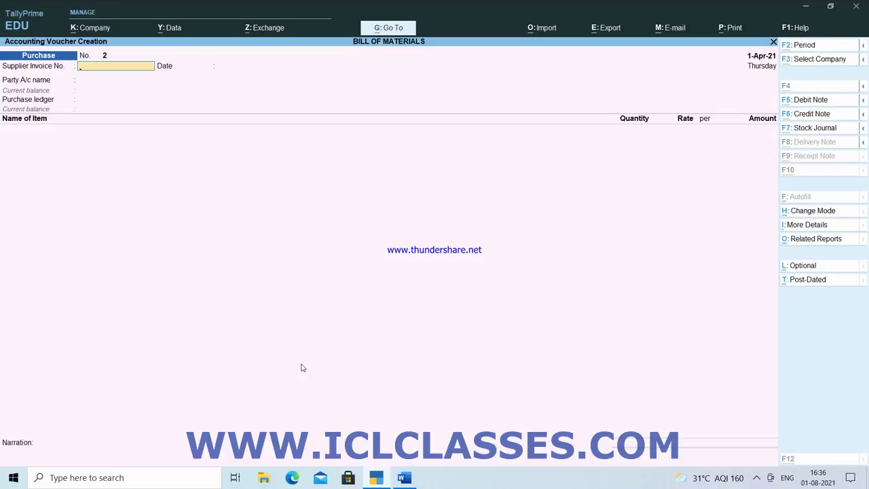
key(ctrl+F7)
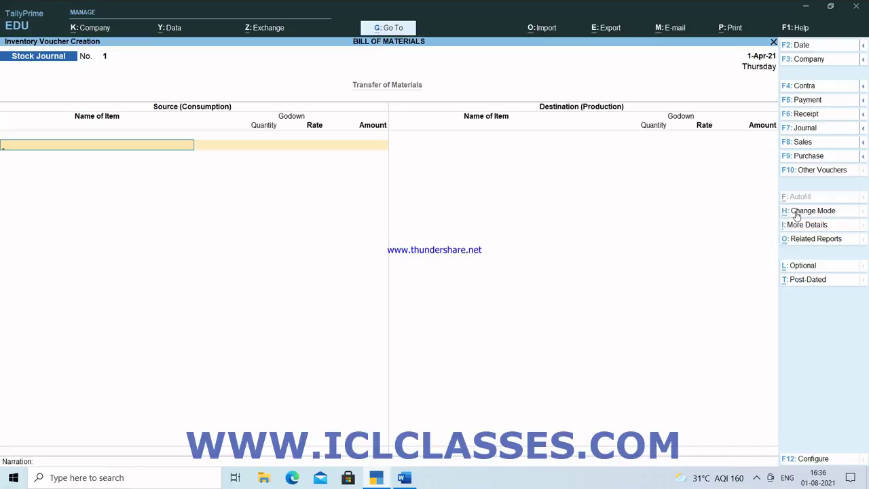
key(ctrl+h)
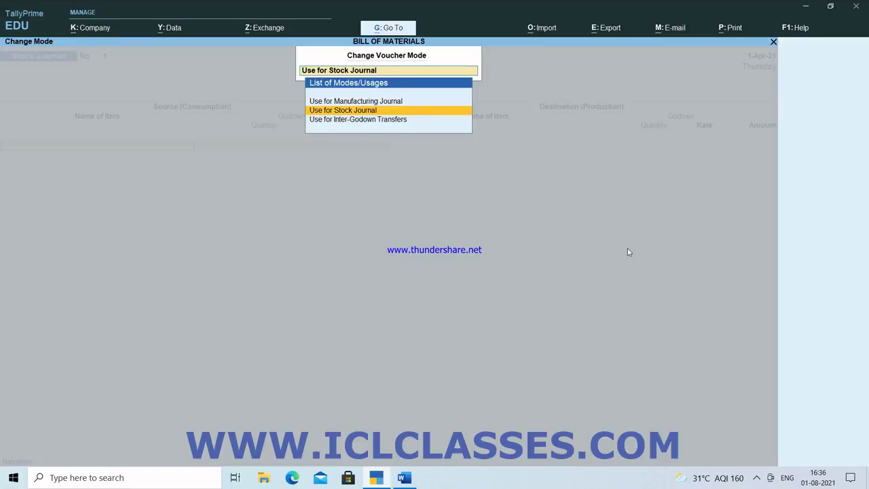
key(Up)
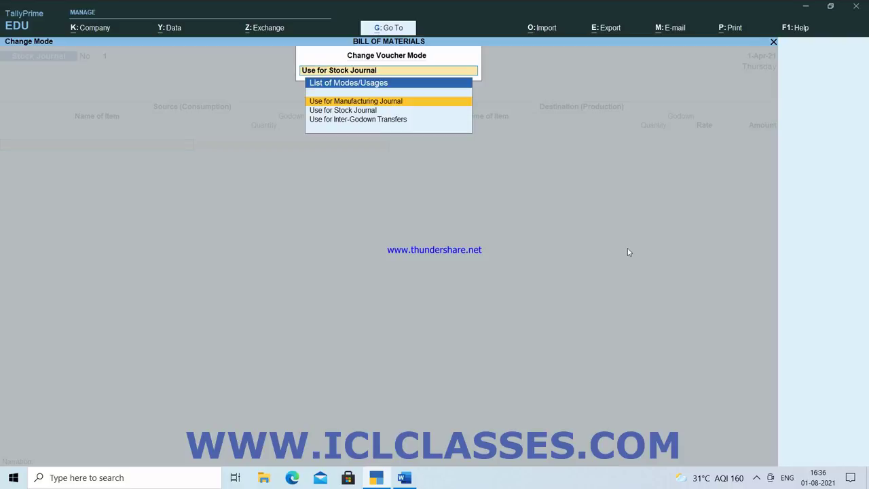
key(Return)
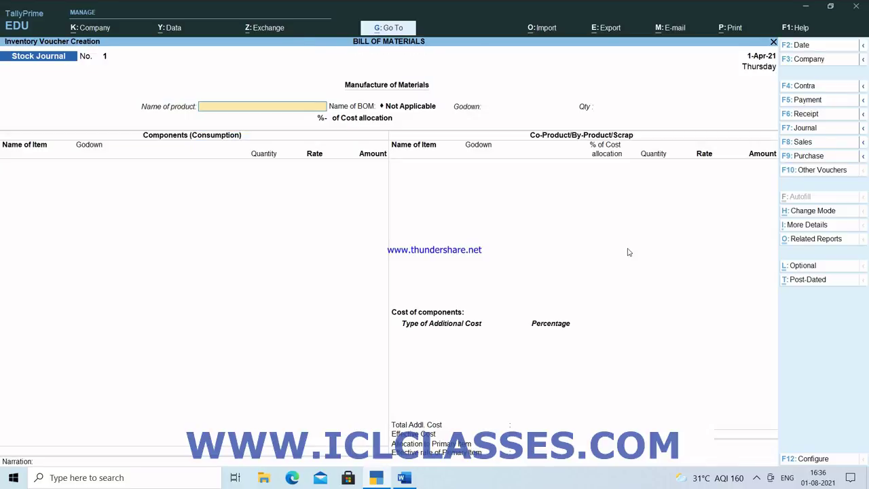
- Select SCHOOL KIT as the product to manufacture, using its SCHOOL KIT bill of materials
key(Down)
key(Down)
key(Down)
key(Down)
key(Down)
key(Down)
key(Down)
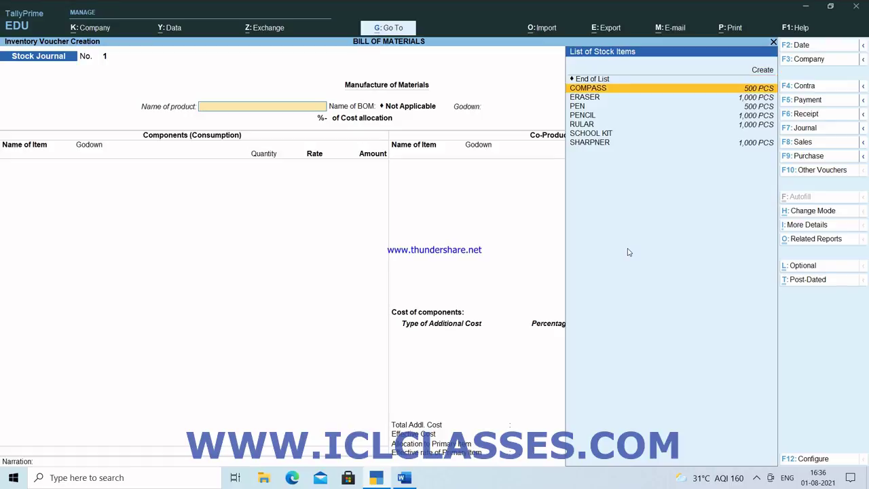
key(Return)
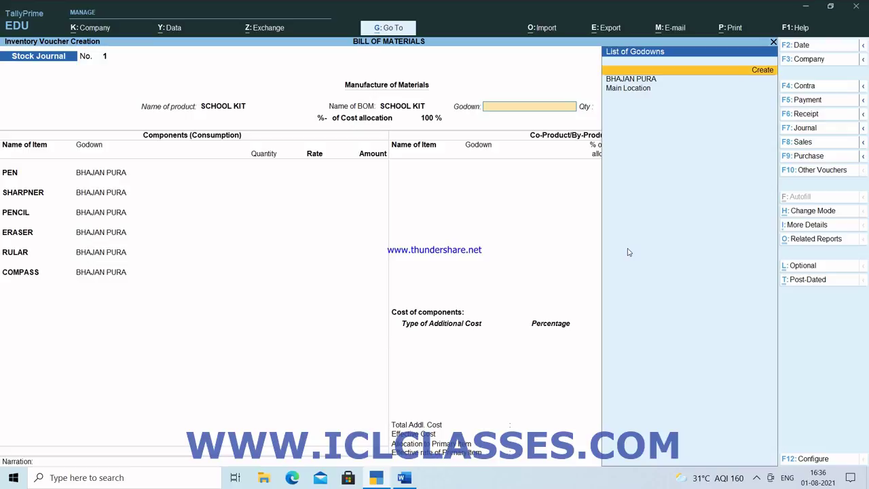
- Set the production godown to BHAJAN PURA and the quantity to 300 PCS
key(Down)
key(Return)
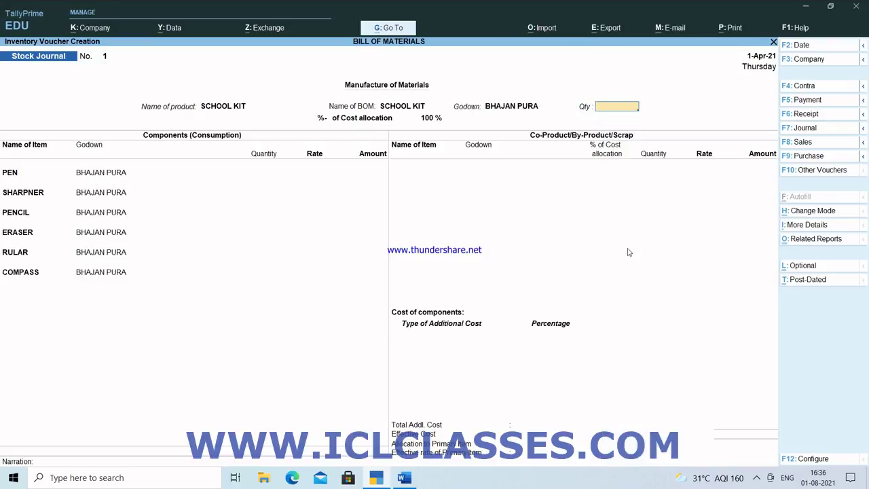
text(300)
key(Return)
key(Return)
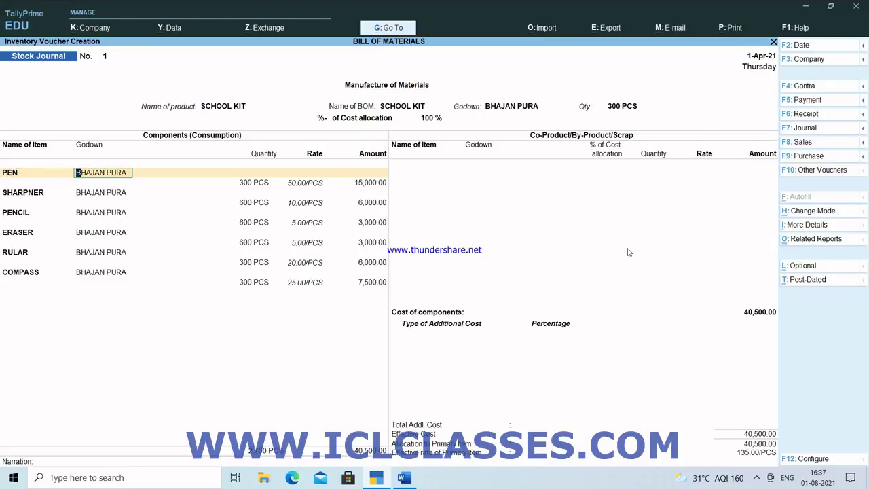
- Accept the prefilled component lines from PEN through COMPASS and end the co-product list without adding an item
key(Return)
key(Return)
key(Return)
key(Return)
key(Return)
key(Return)
key(Return)
key(Return)
key(Return)
key(Return)
key(Return)
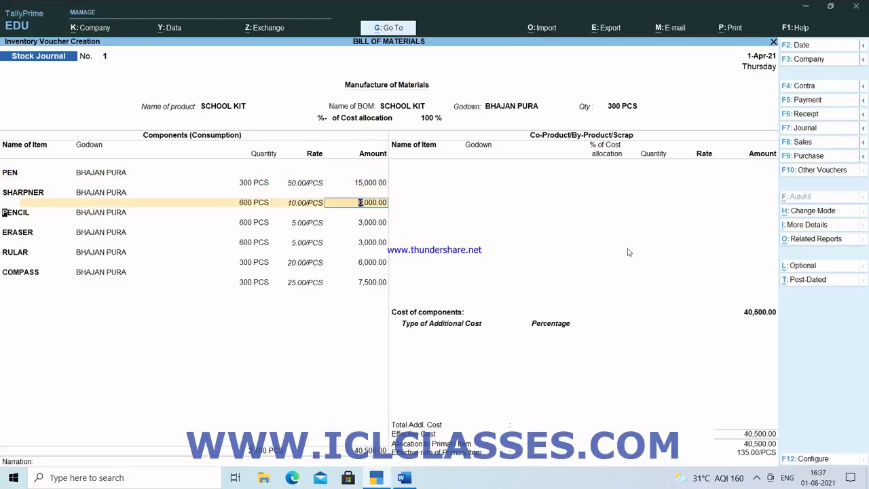
key(Return)
key(Return)
key(Return)
key(Return)
key(Return)
key(Return)
key(Return)
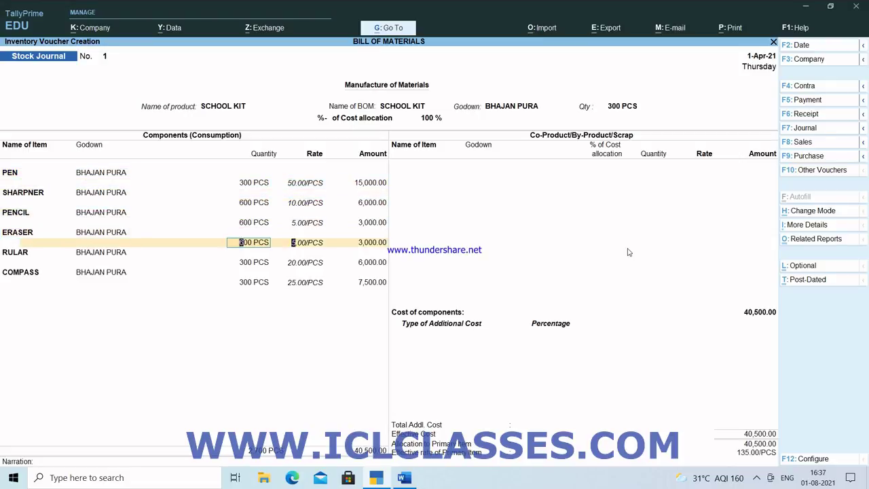
key(Return)
key(Return)
key(Return)
key(Return)
key(Return)
key(Return)
key(Return)
key(Return)
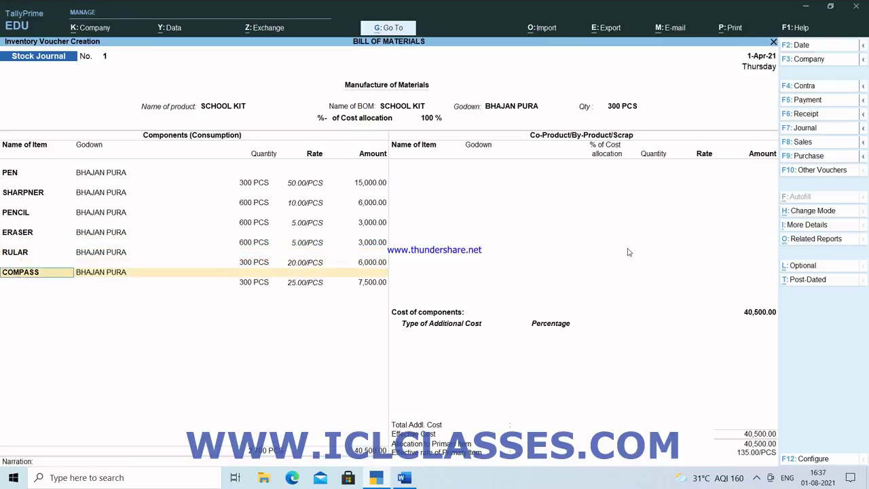
key(Return)
key(Return)
key(Return)
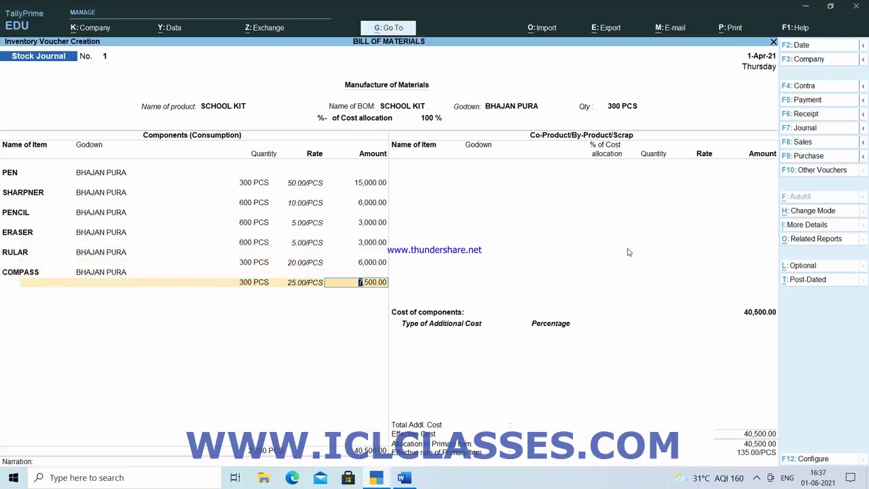
key(Return)
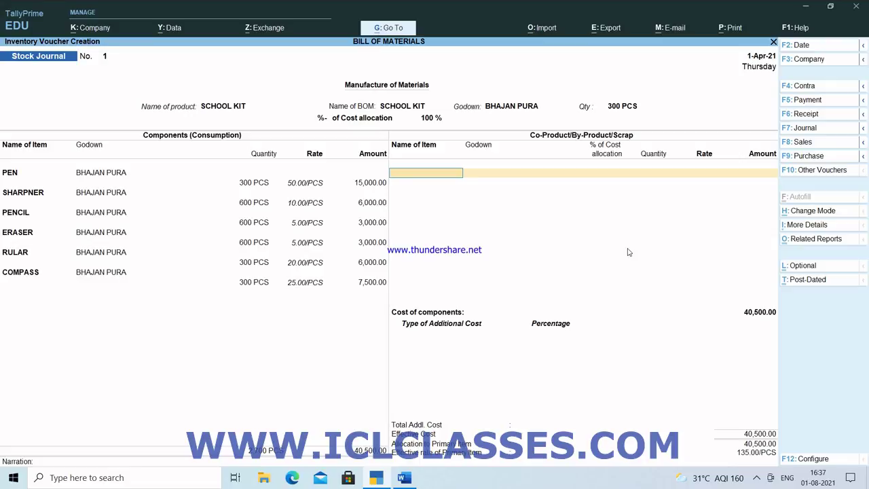
key(Return)
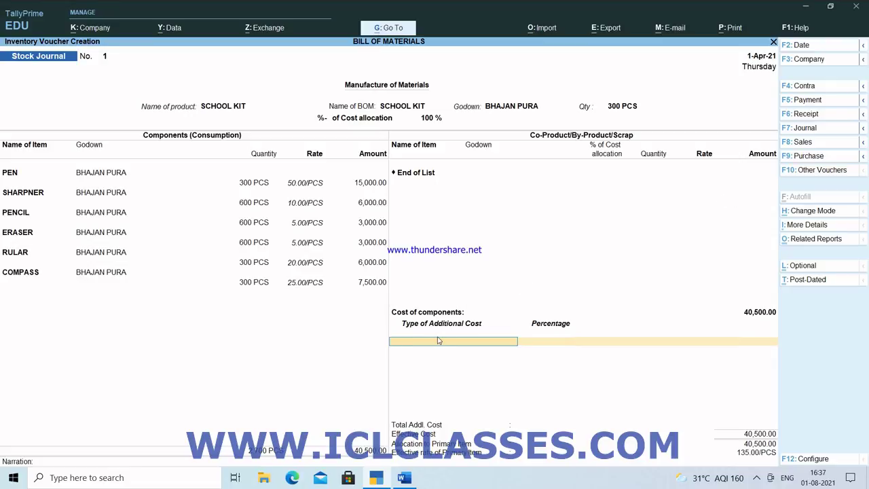
- Start a new ledger for the additional cost, check the charges in the Word document, and name it PACKING COST
key(alt+c)
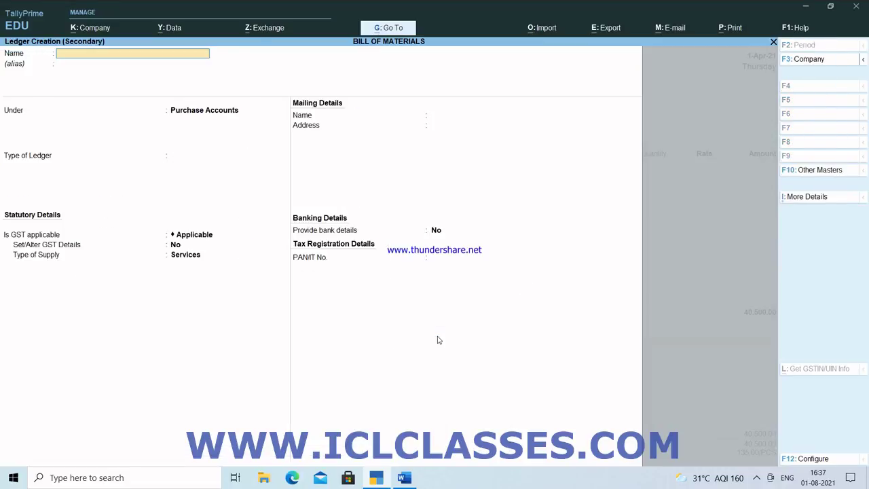
key(alt+Tab)
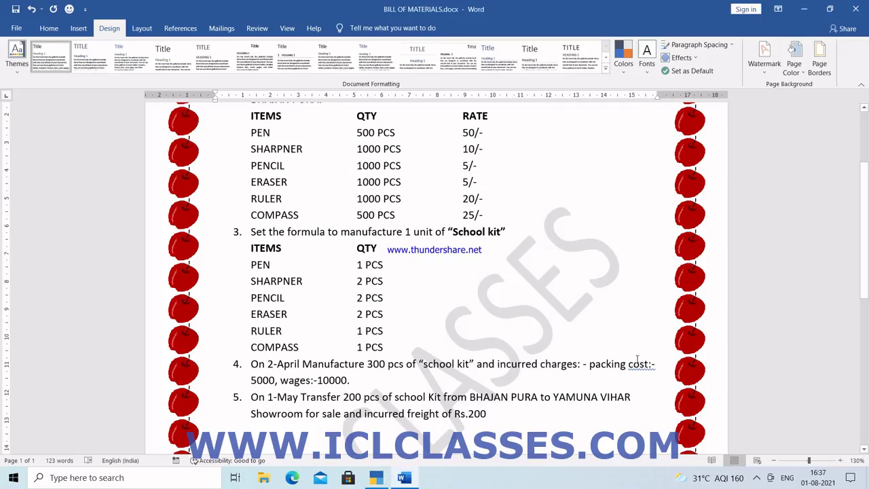
key(alt+Tab)
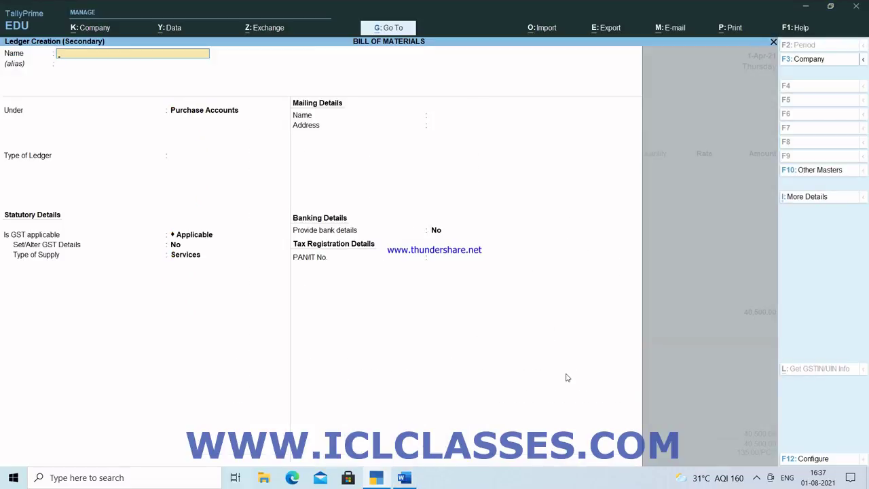
text(PACKING COS)
key(Return)
key(Return)
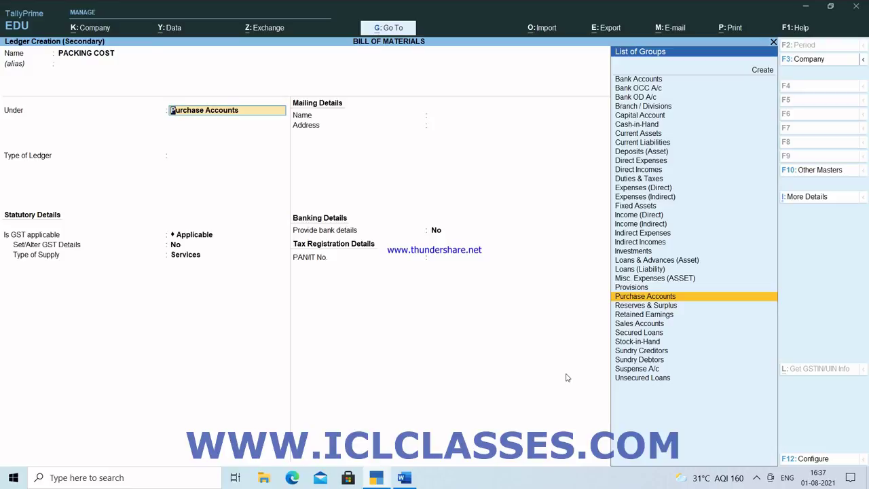
- Save the PACKING COST ledger under Direct Expenses and enter 5000 as its additional cost amount
text(D)
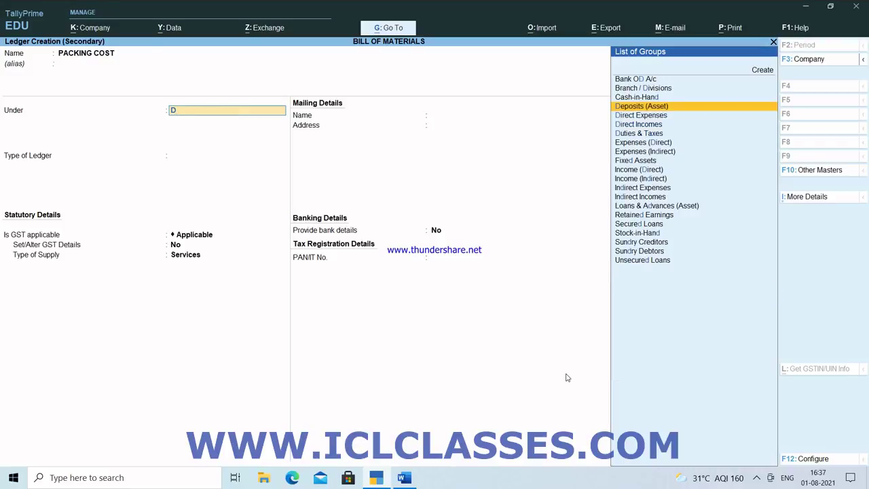
key(Down)
key(Down)
key(Down)
key(Up)
key(Up)
key(Up)
key(Down)
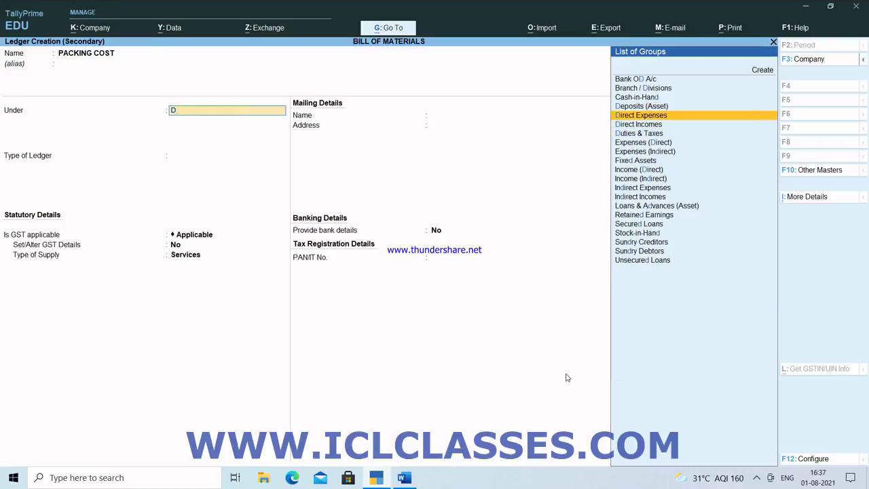
key(Down)
key(Up)
key(Return)
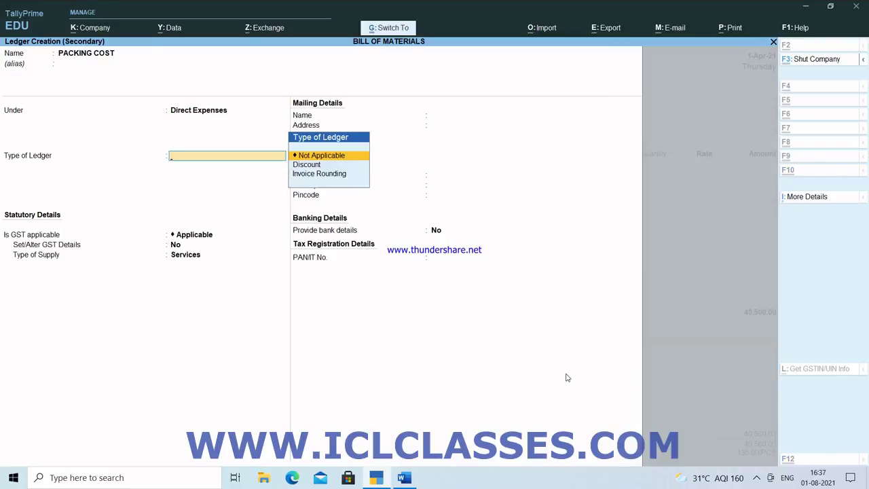
key(ctrl+a)
key(Return)
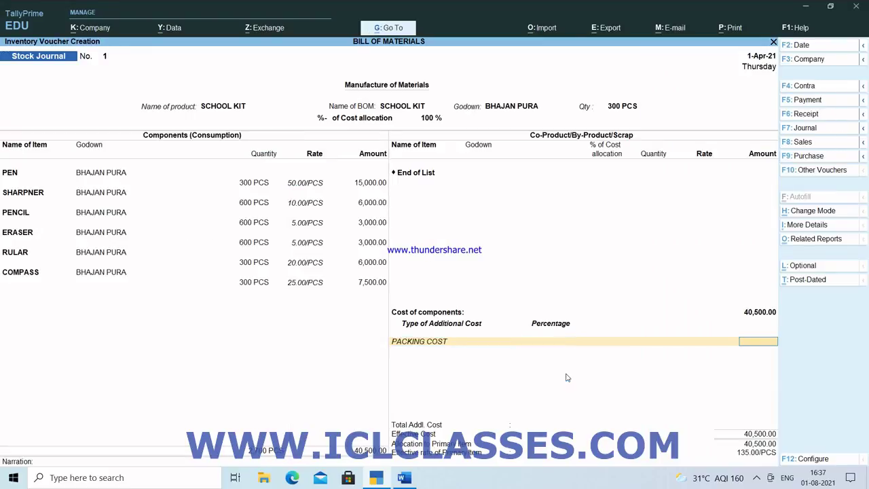
text(5000)
key(Return)
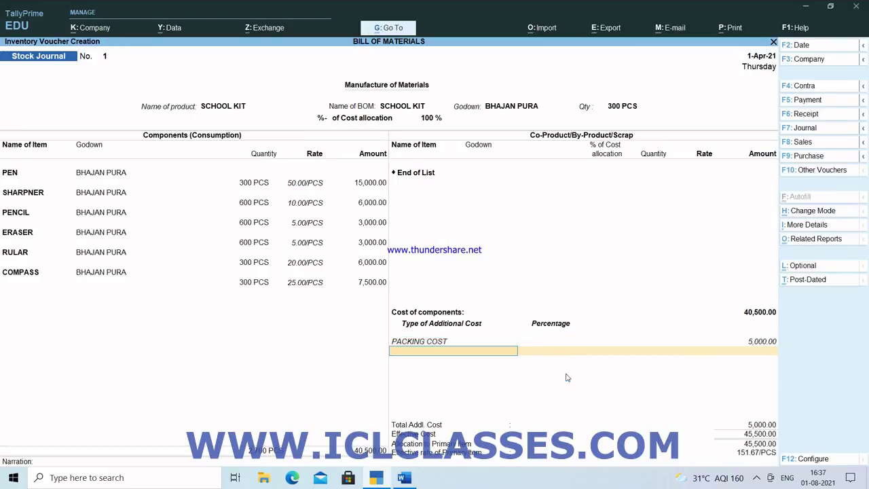
- Check the wages in the Word document, create a WAGES ledger under Direct Expenses, and enter its cost as 10000
key(alt+c)
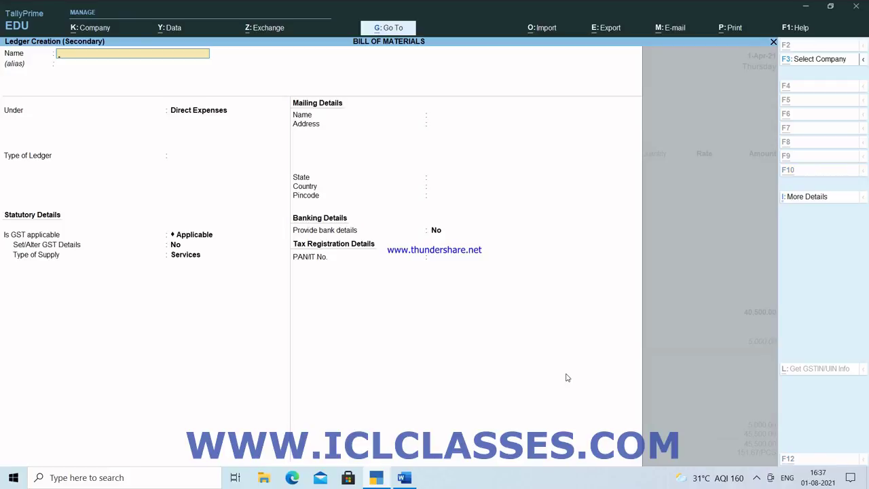
key(alt+Tab)
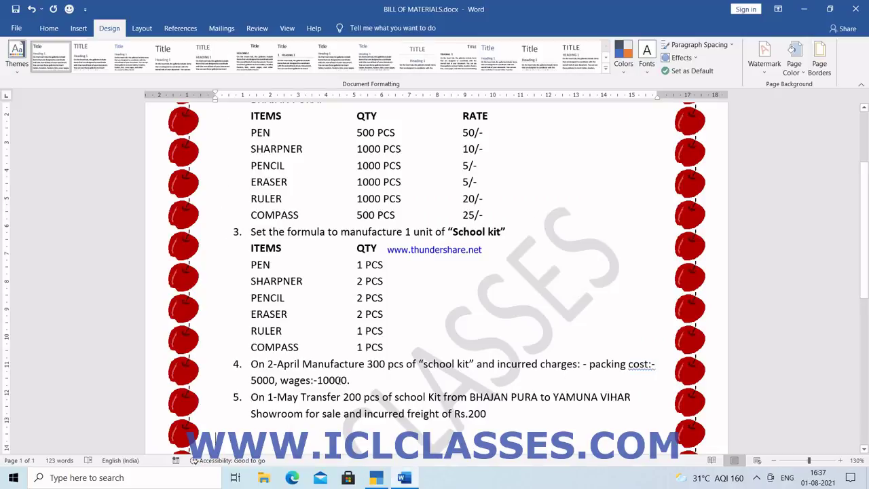
key(alt+Tab)
text(WAGES)
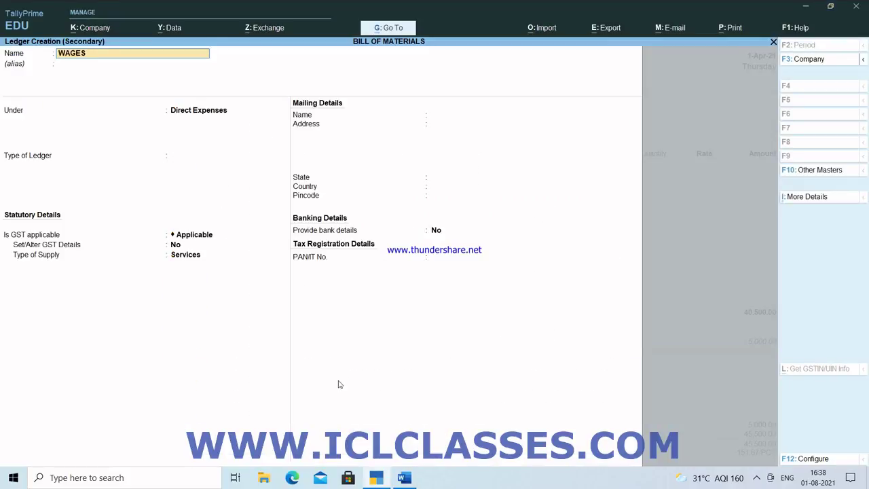
key(Return)
key(Return)
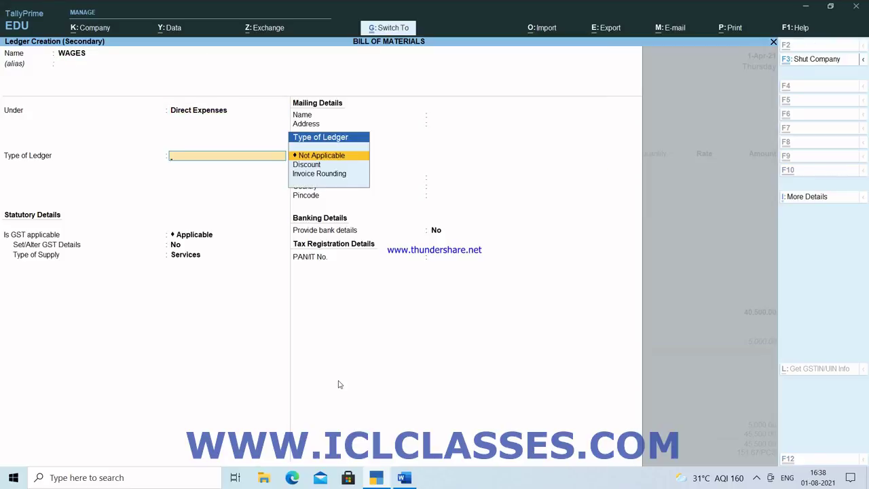
key(ctrl+a)
text(10000)
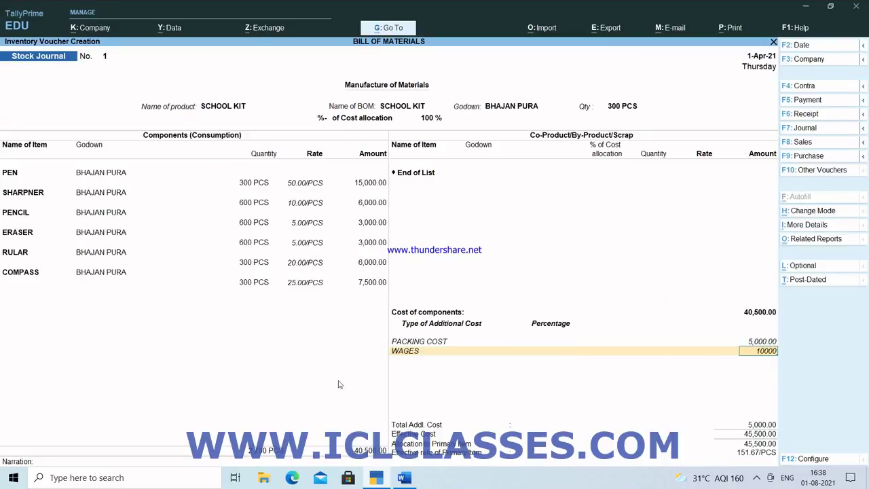
key(Return)
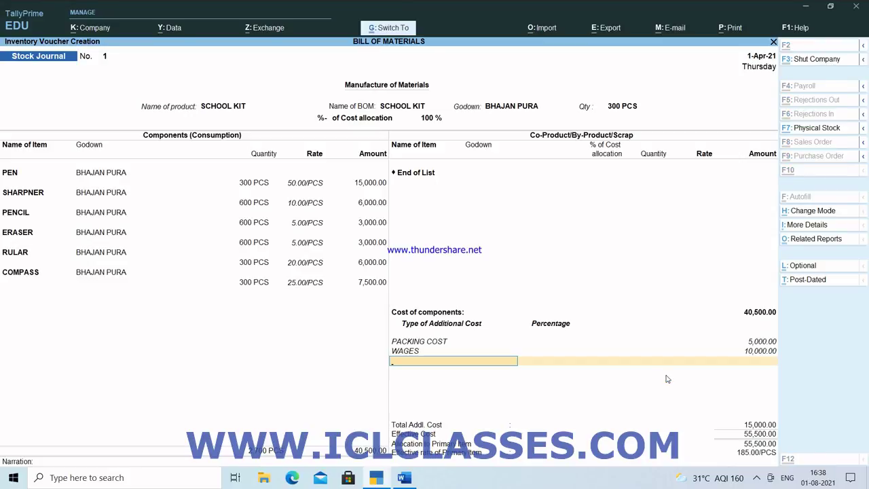
- Save the manufacturing journal voucher and switch to the Word document to read the 1-May transfer task
key(ctrl+a)
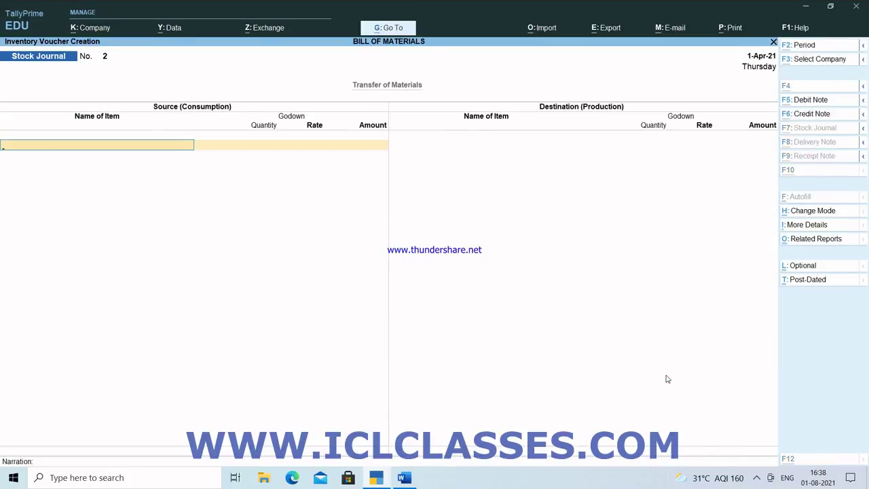
key(alt+Tab)
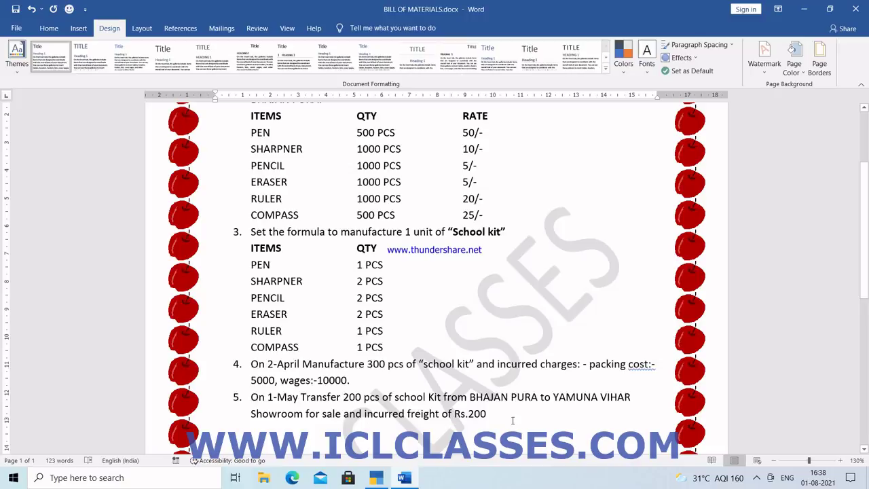
- Switch to TallyPrime and bring up a new stock journal voucher for the material transfer
key(alt+Tab)
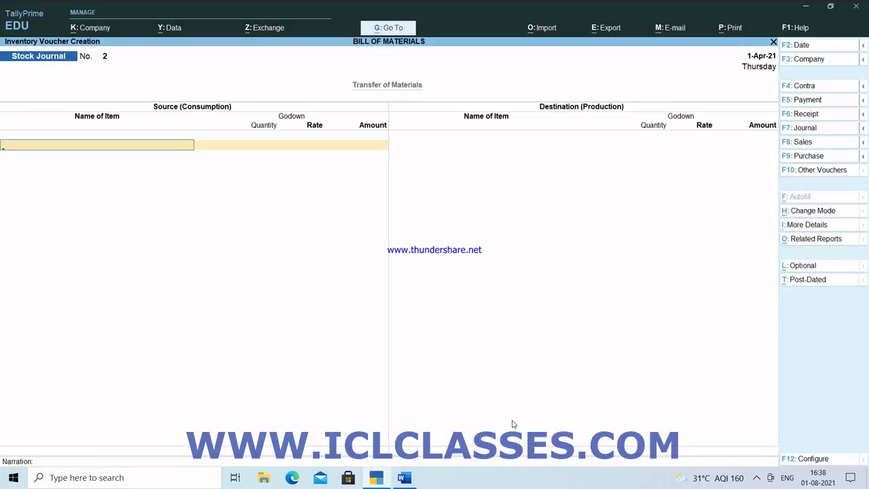
key(F5)
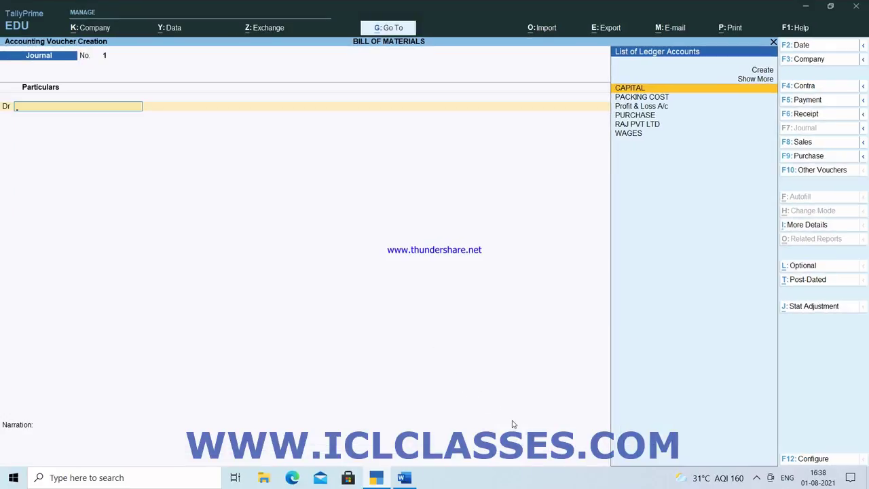
key(alt)
key(alt+F7)
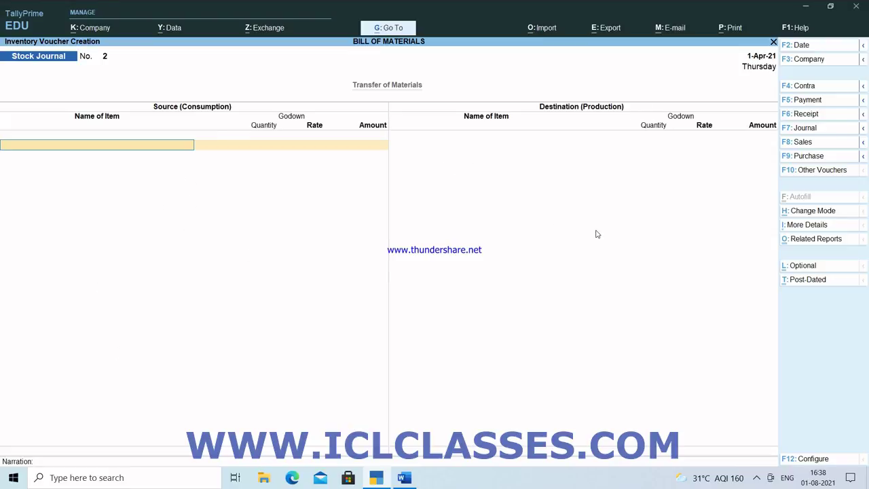
- Choose SCHOOL KIT as the source item of the stock journal, taken from the BHAJAN PURA godown
key(Down)
key(Down)
key(Down)
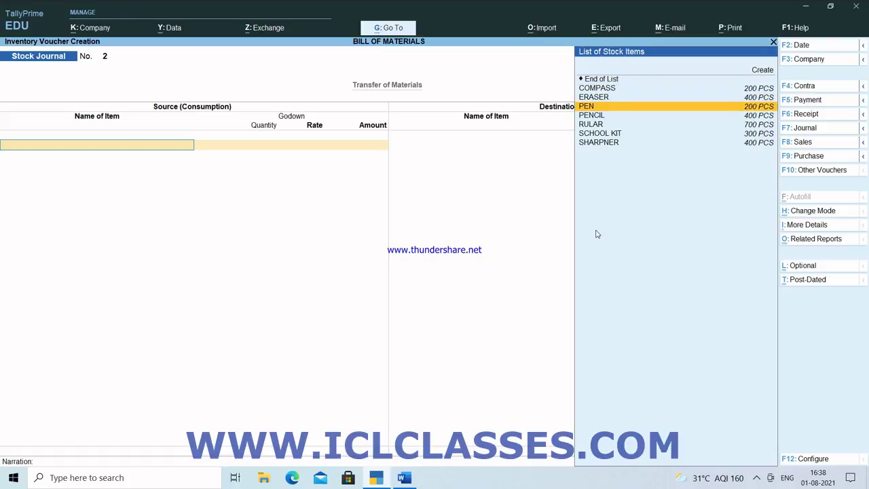
key(Down)
key(Down)
key(Down)
key(Return)
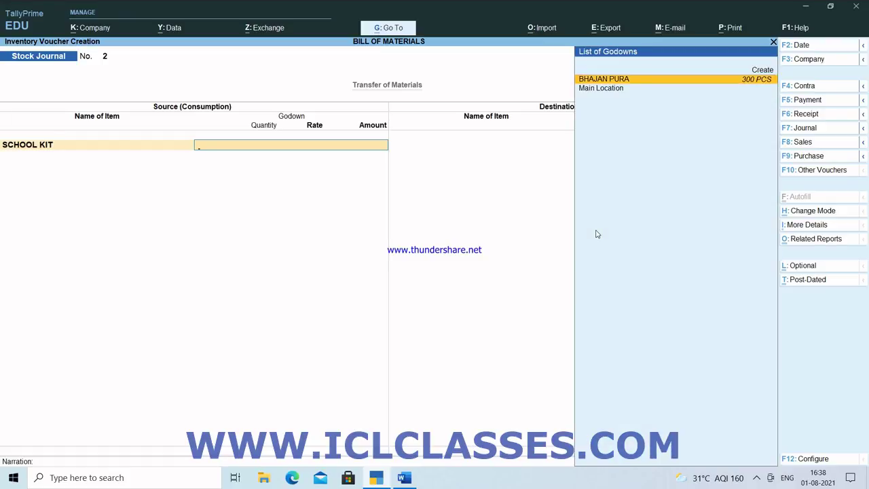
key(Return)
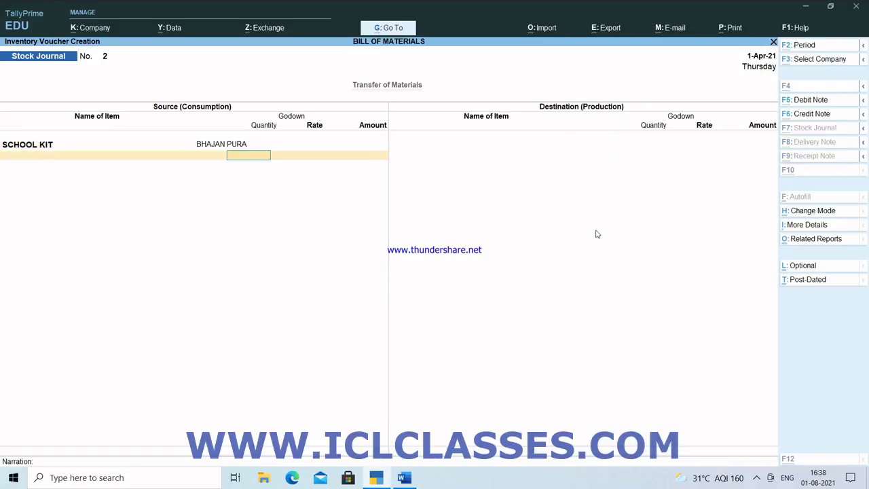
- Check the transfer quantity in the Word document, enter 200 PCS for the source SCHOOL KIT, and complete the source side
key(alt+Tab)
key(alt+Tab)
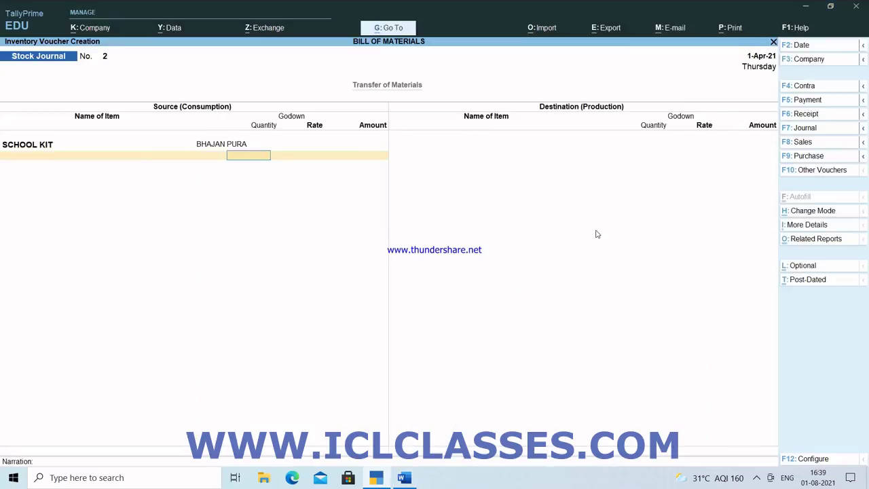
text(200)
key(Return)
key(Return)
key(Return)
key(Return)
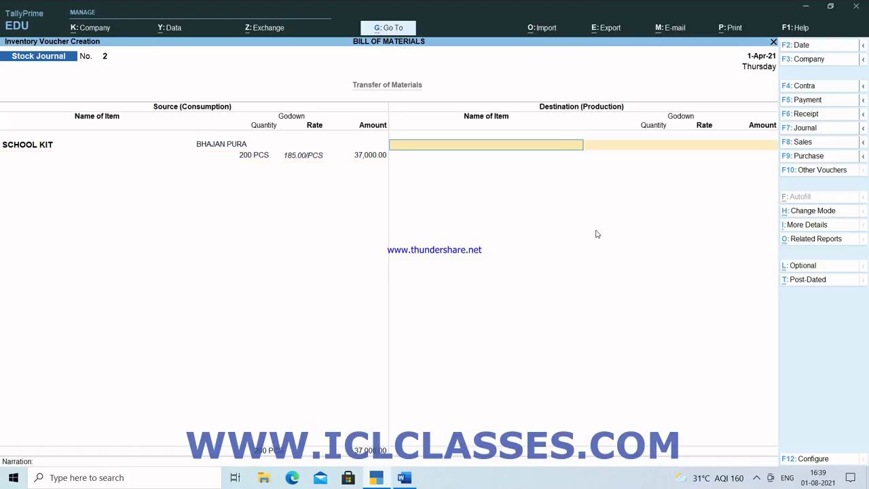
- Choose SCHOOL KIT as the destination item and create a YAMUNA VIHAR godown under Primary to receive it
text(S)
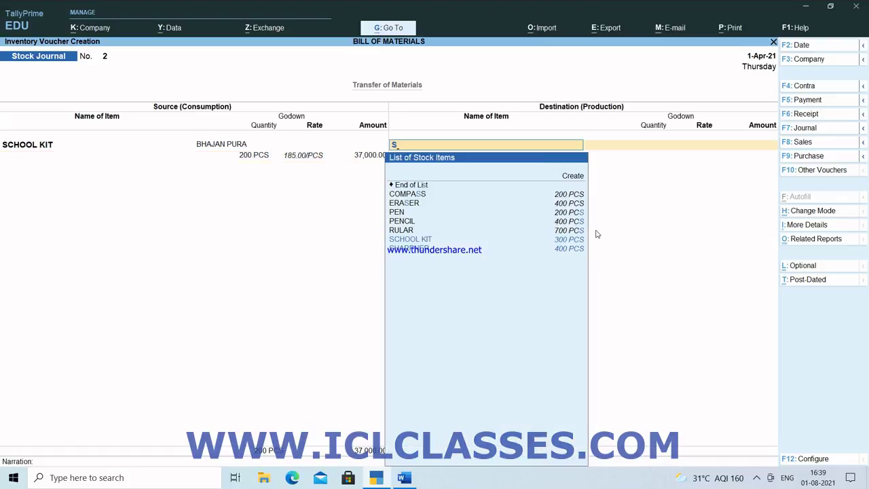
key(Return)
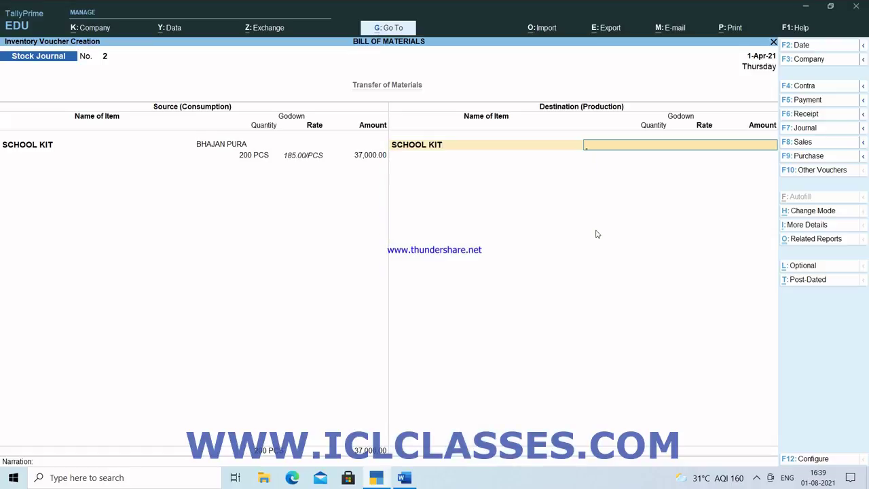
key(alt+c)
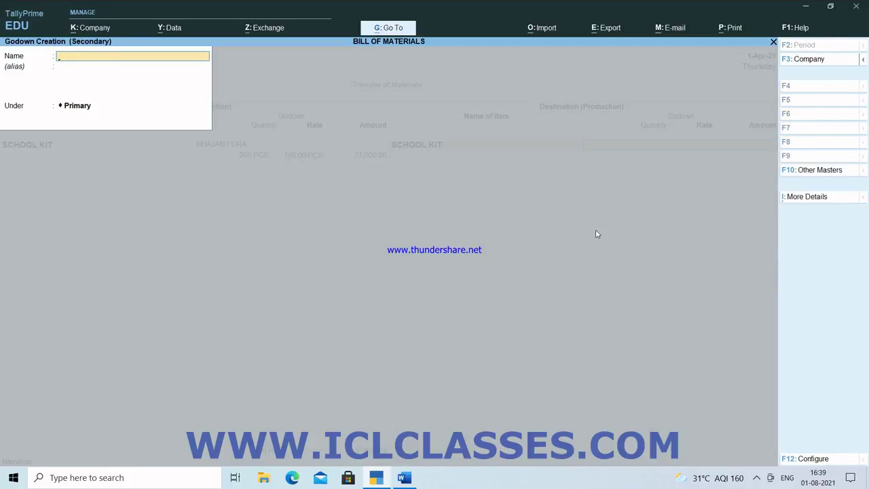
text(YAMUNA VIHAR)
key(Return)
key(Return)
key(Return)
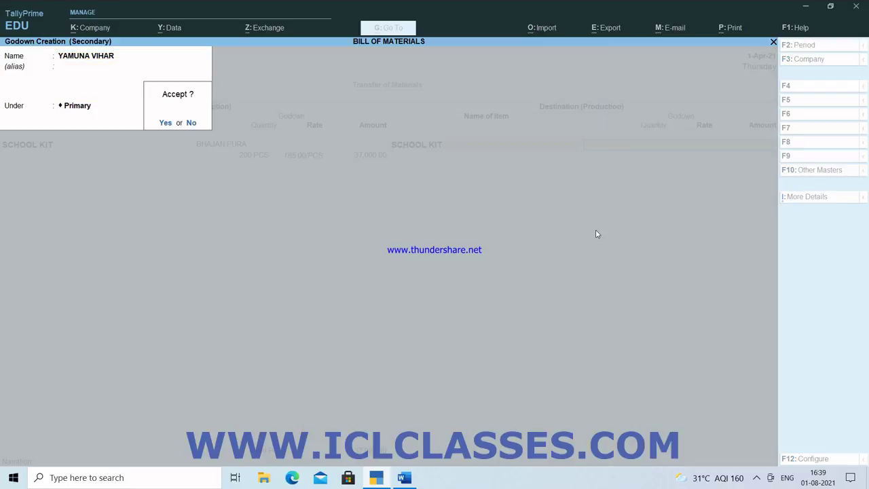
key(Return)
- Enter 200 PCS as the destination quantity and save the stock journal voucher without a narration
text(200)
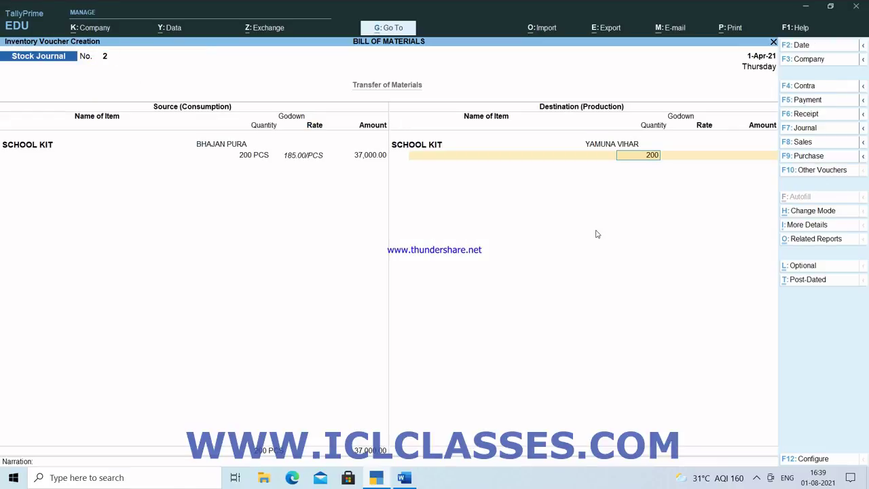
key(Return)
key(Return)
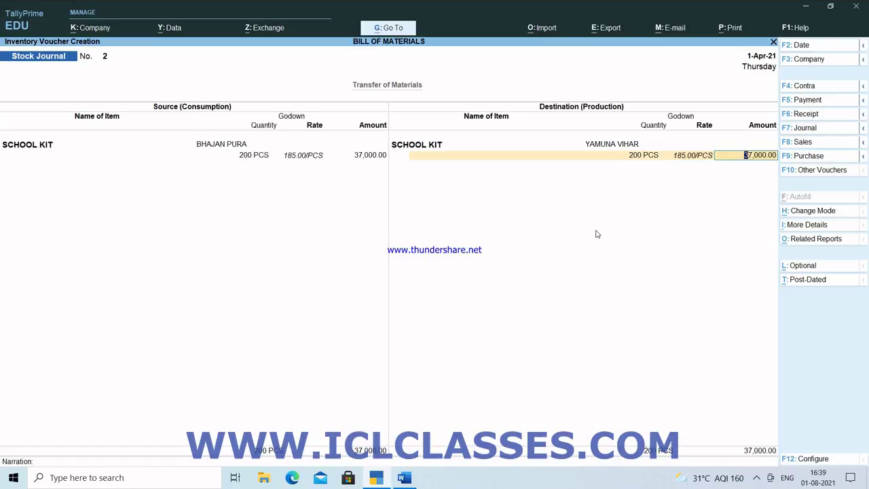
key(Return)
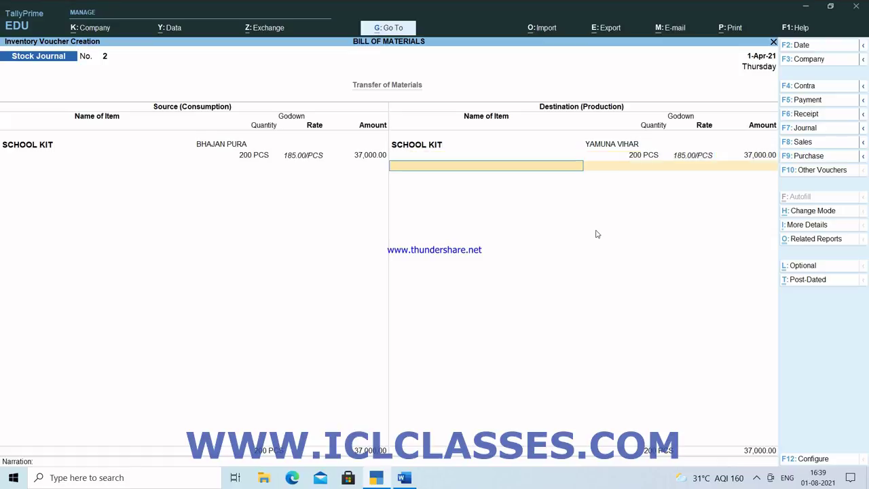
key(Return)
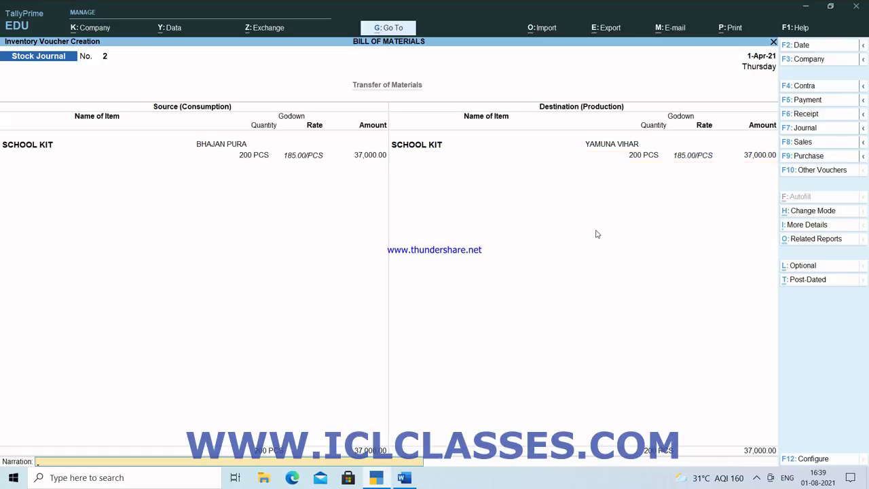
key(Return)
key(Return)
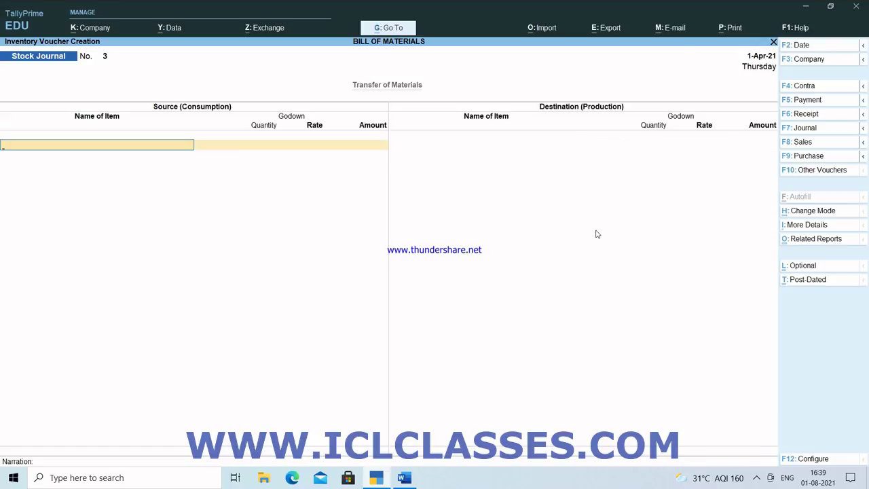
- Check the rest of the exercise in the Word document, and start a sales voucher in TallyPrime with Cash as the party account
key(alt+Tab)
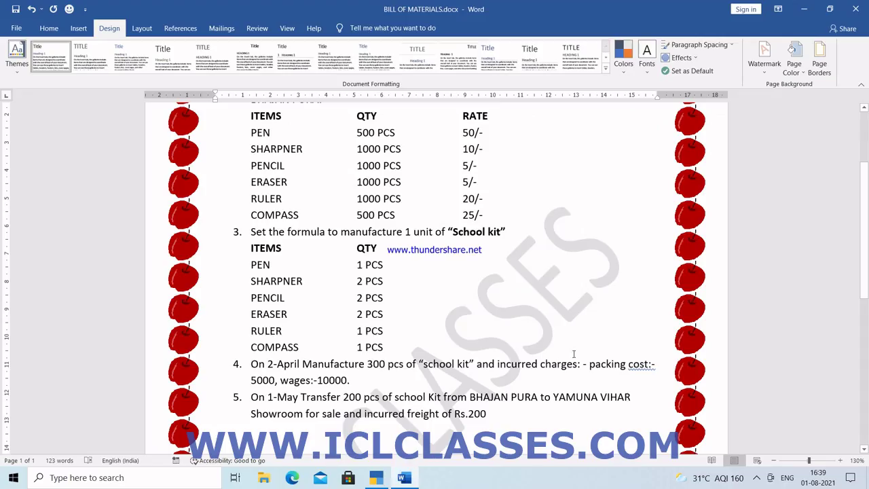
click(864, 448)
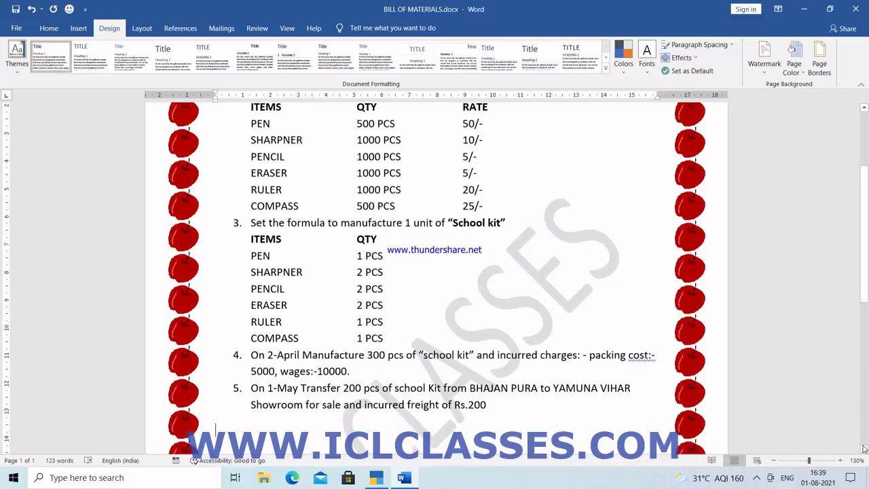
click(863, 448)
key(alt+Tab)
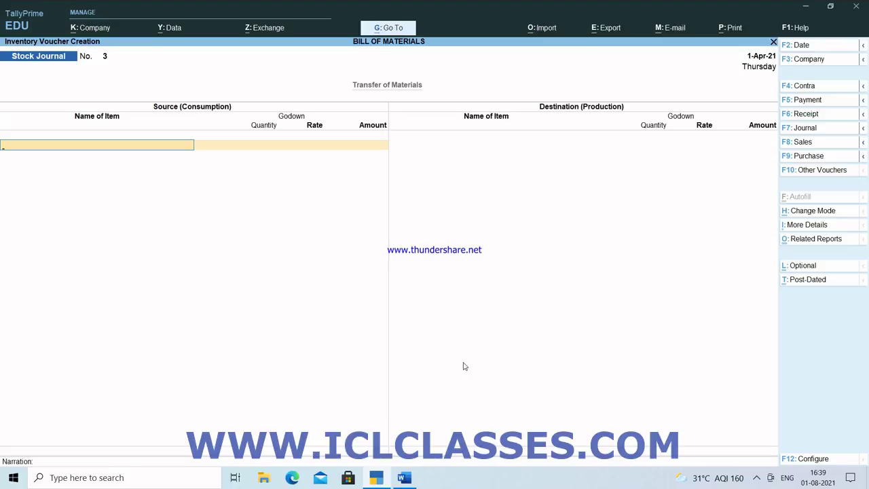
key(F8)
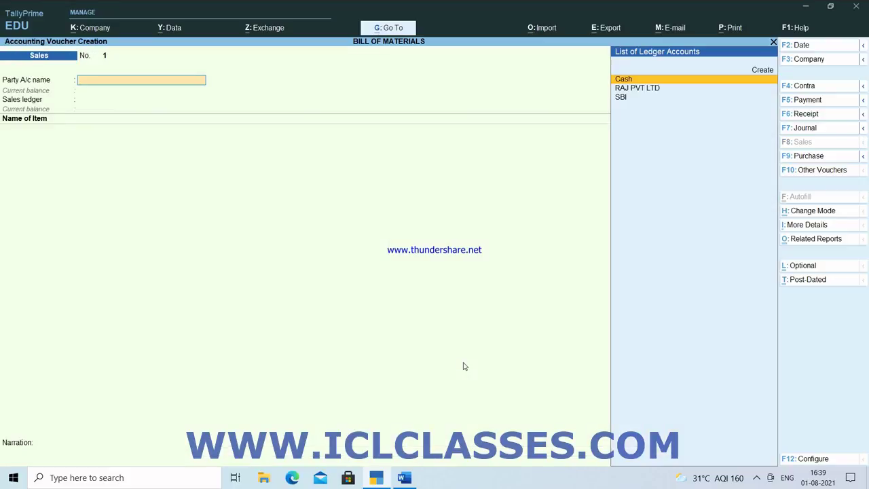
key(Return)
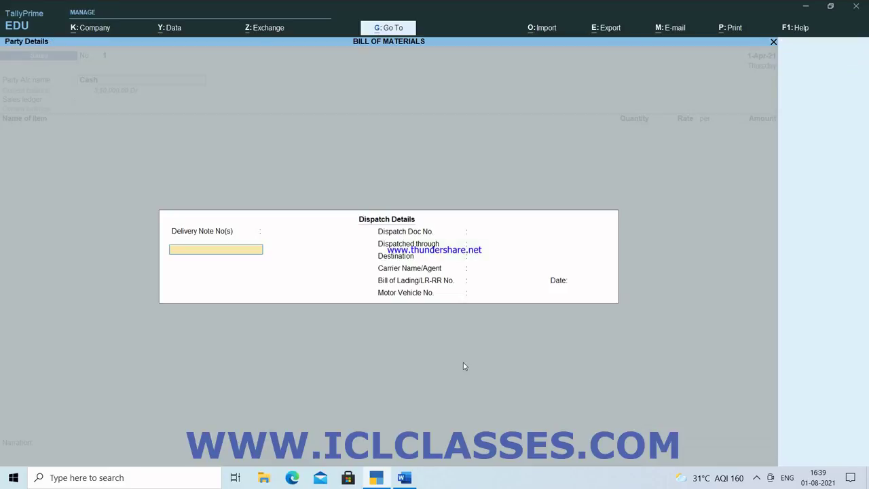
key(ctrl+a)
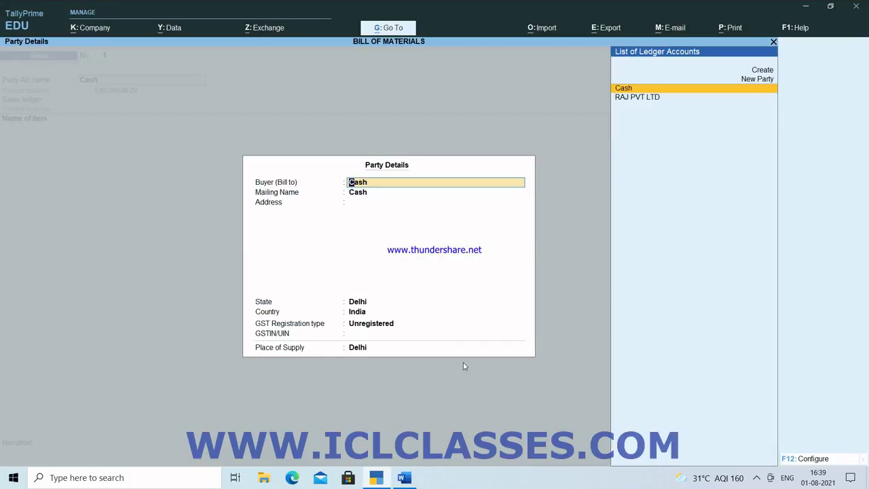
key(ctrl+a)
- Create a SALES ledger under Sales Accounts and use it as the voucher's sales ledger
key(alt+c)
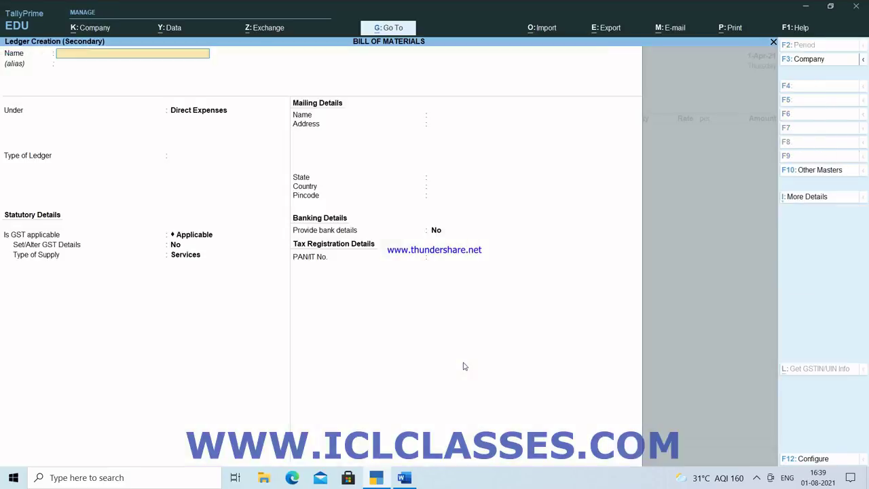
text(SALES)
key(Return)
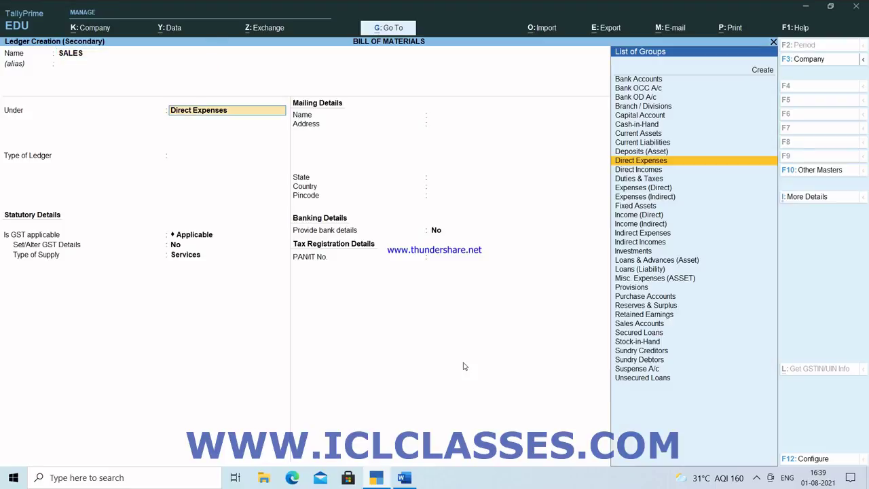
text(S)
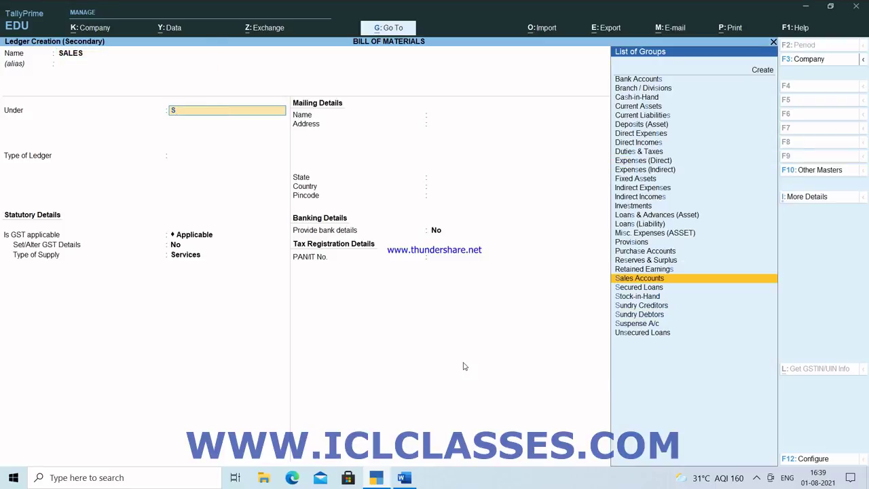
key(Return)
key(ctrl+a)
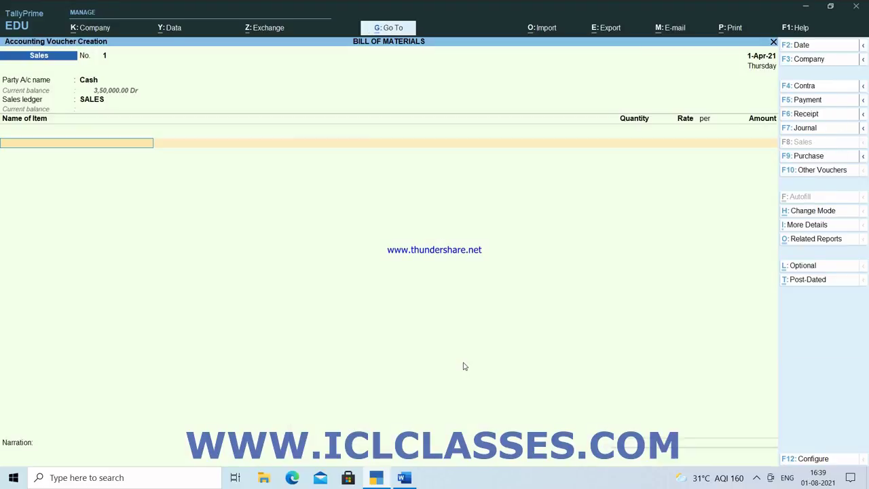
- Add SCHOOL KIT as the sales item and allocate it from the BHAJAN PURA godown
key(Down)
key(Down)
key(Down)
key(Down)
key(Down)
key(Down)
key(Down)
key(Down)
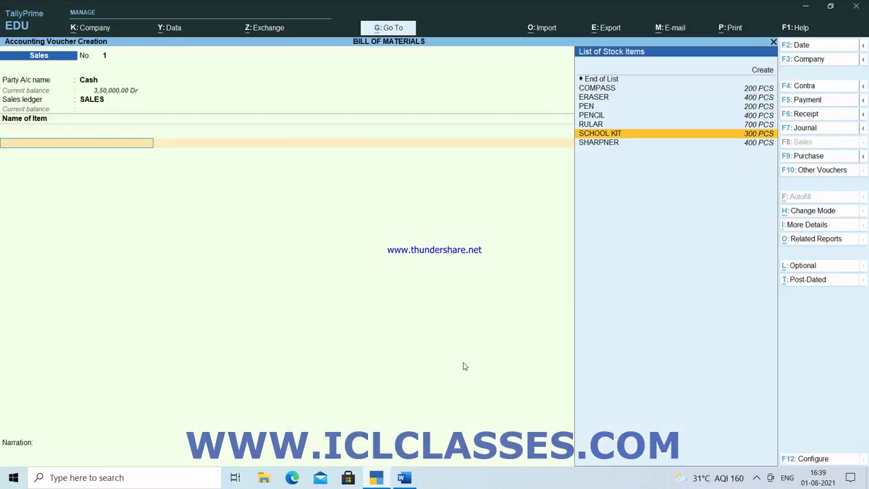
key(Return)
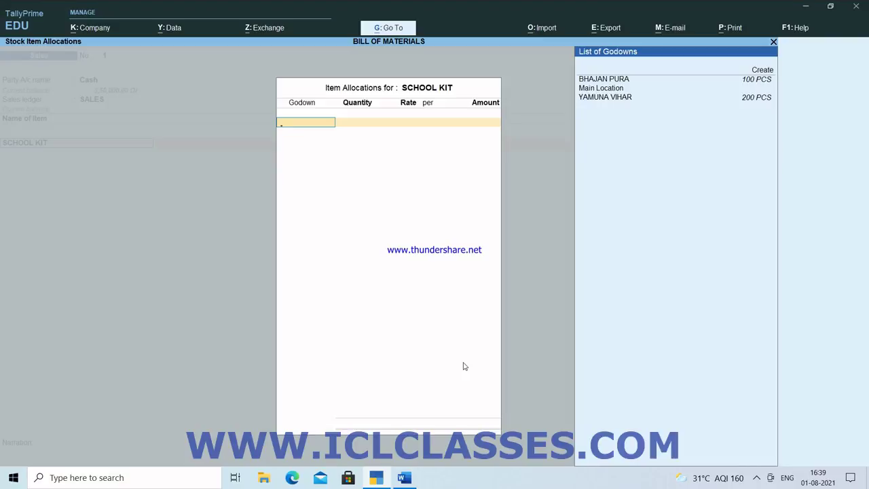
key(Down)
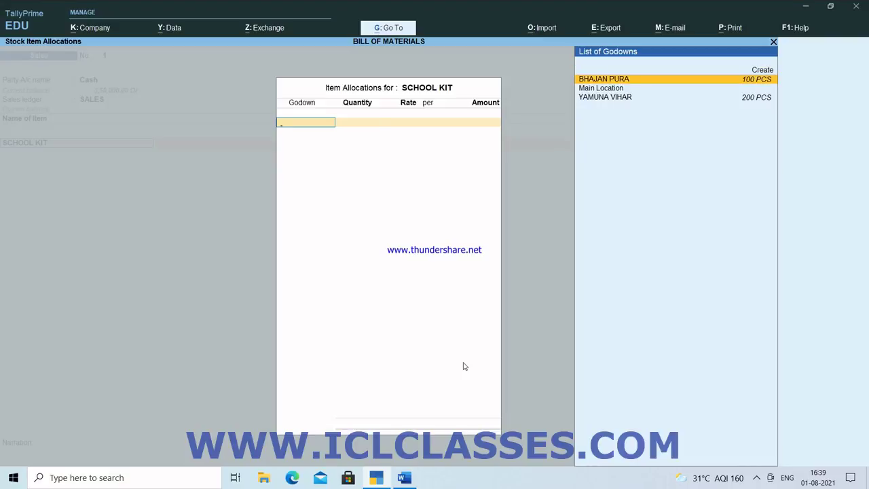
key(Return)
- Set the SCHOOL KIT sale to 2 PCS at a rate of 250 per piece and accept the item line
key(Return)
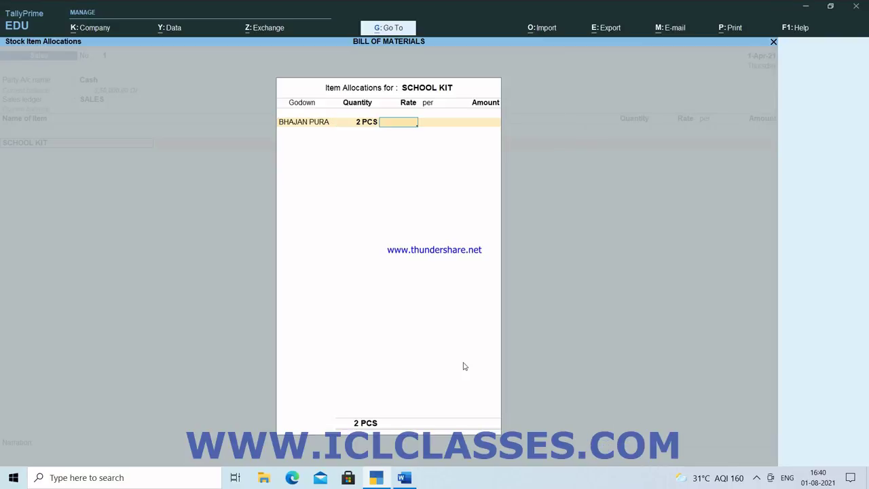
text(250)
key(Return)
key(Return)
key(Return)
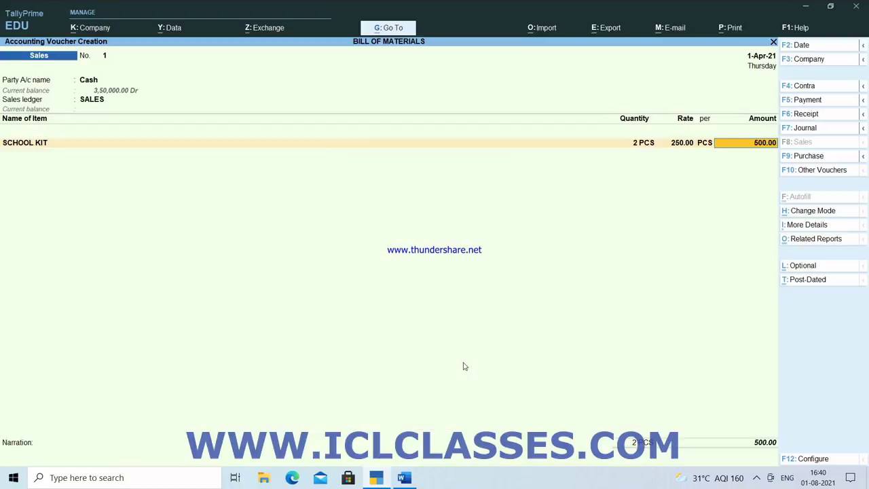
key(Return)
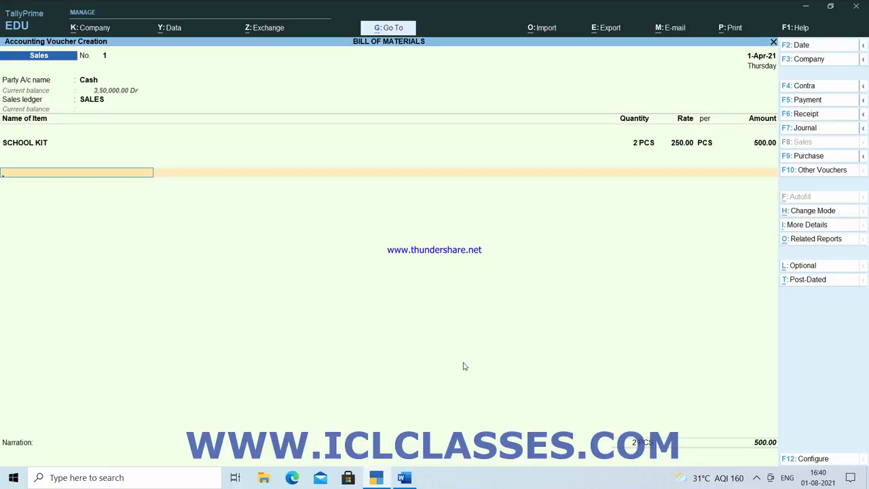
- Create a DIS ALLO ledger under Indirect Expenses for the discount line of the sales voucher
key(alt+c)
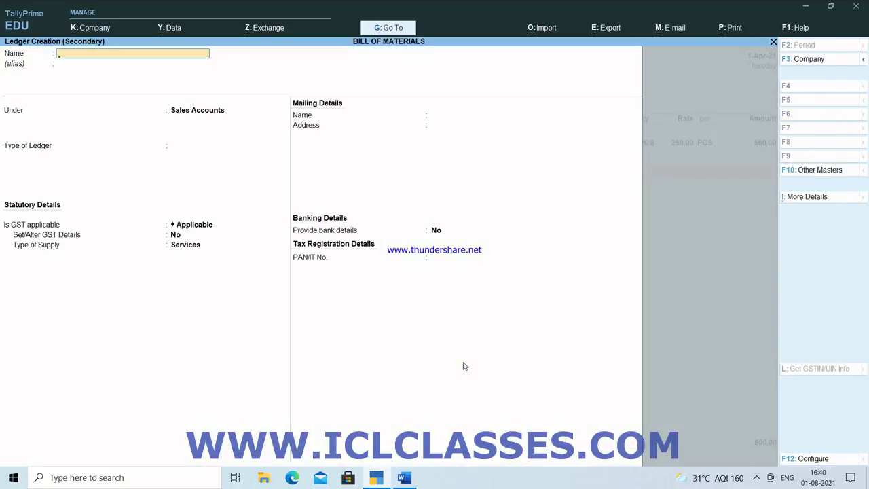
text(DIS ALLO)
key(Return)
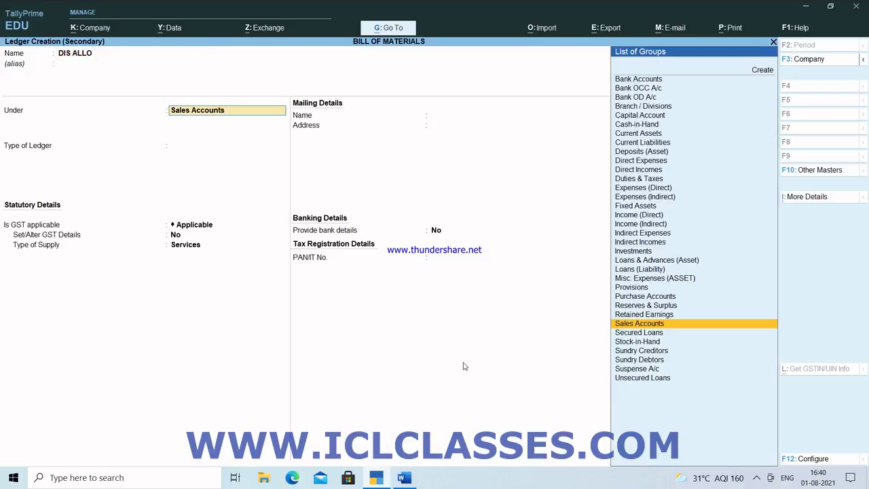
text(i)
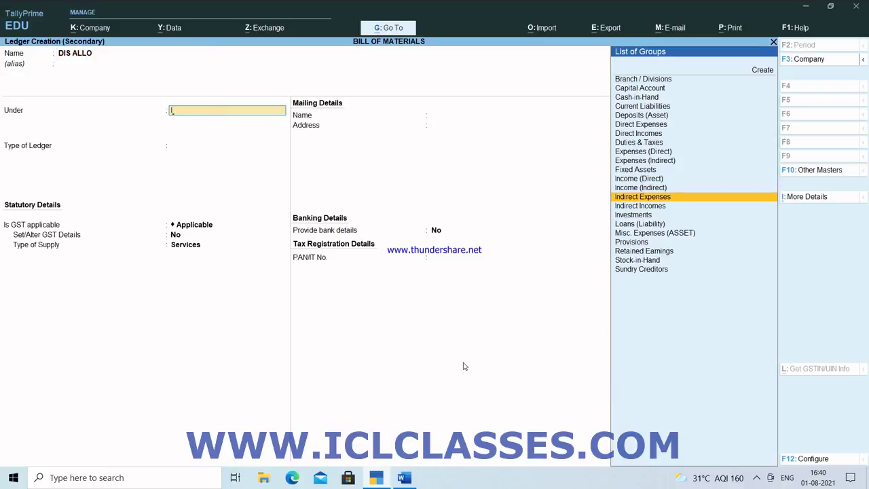
key(Return)
key(ctrl+a)
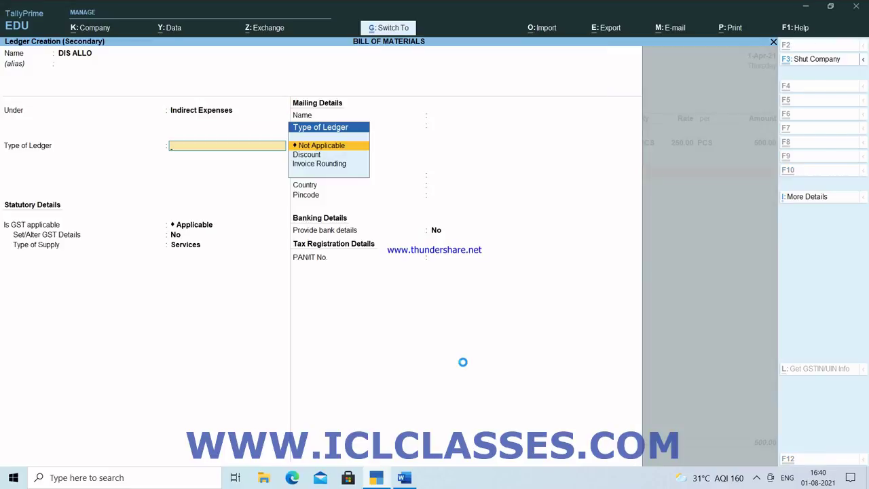
- Set the DIS ALLO rate to 2 % and save the sales voucher without a narration
text(2)
key(Return)
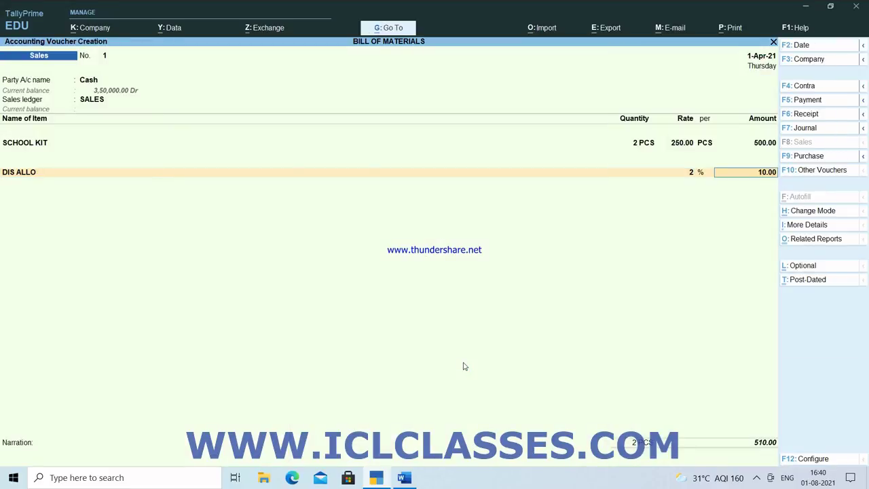
key(Return)
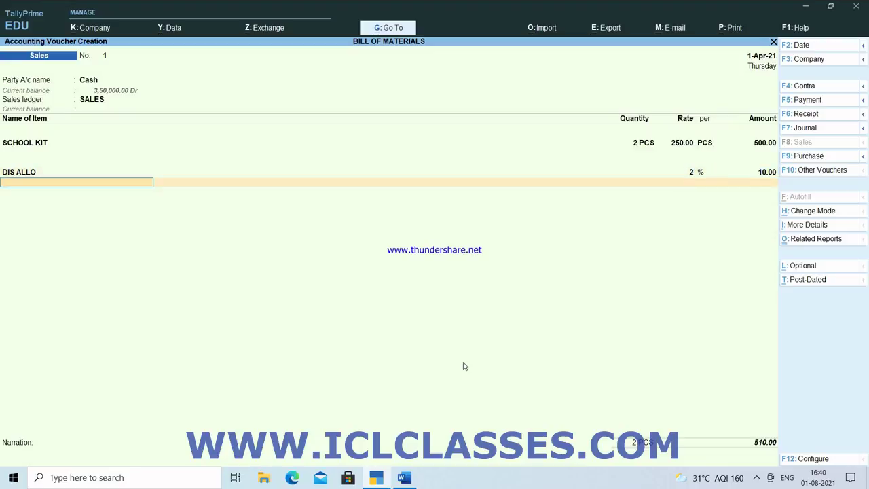
key(Return)
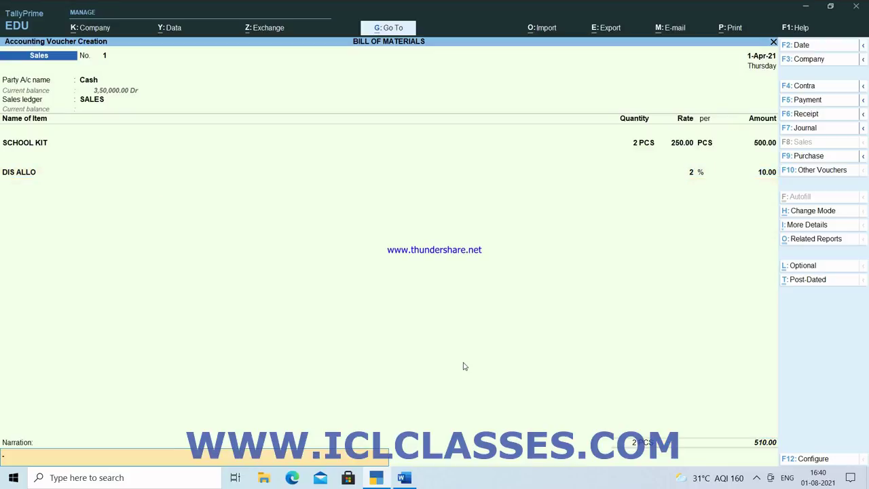
key(Return)
key(Return)
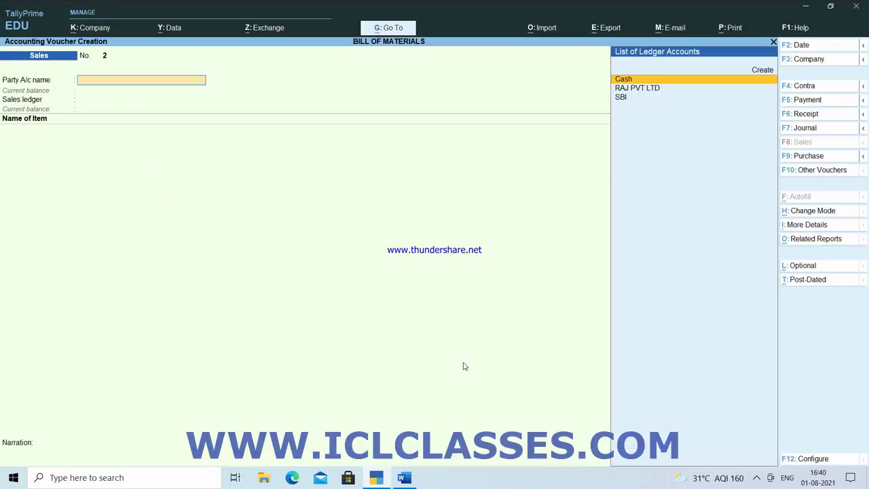
- Leave voucher creation and open the saved SCHOOL KIT sales voucher from the Day Book
key(Escape)
key(Return)
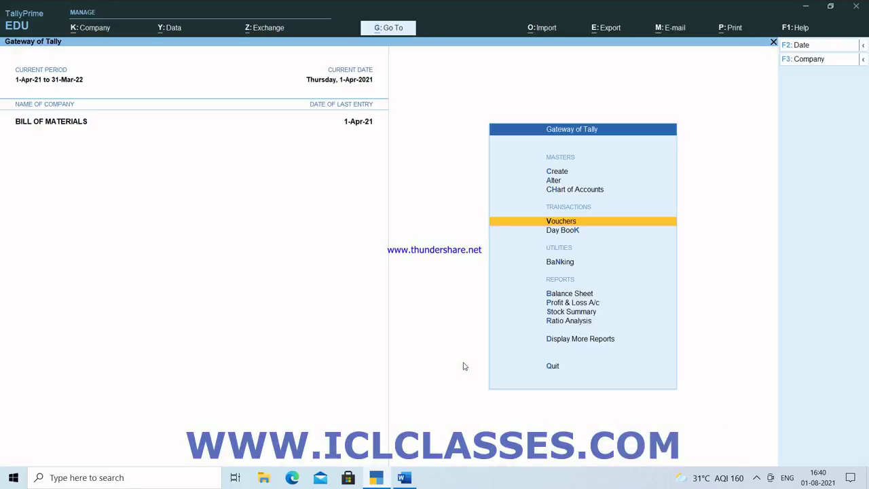
key(Down)
key(Return)
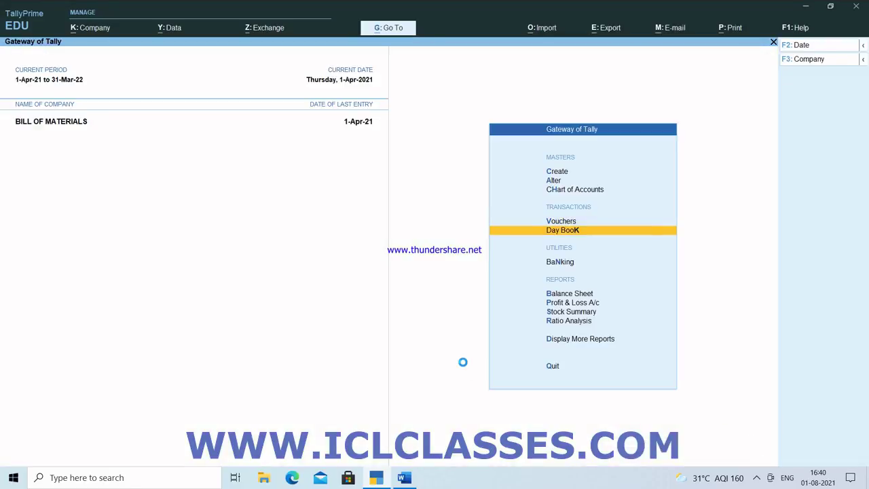
key(Down)
key(Return)
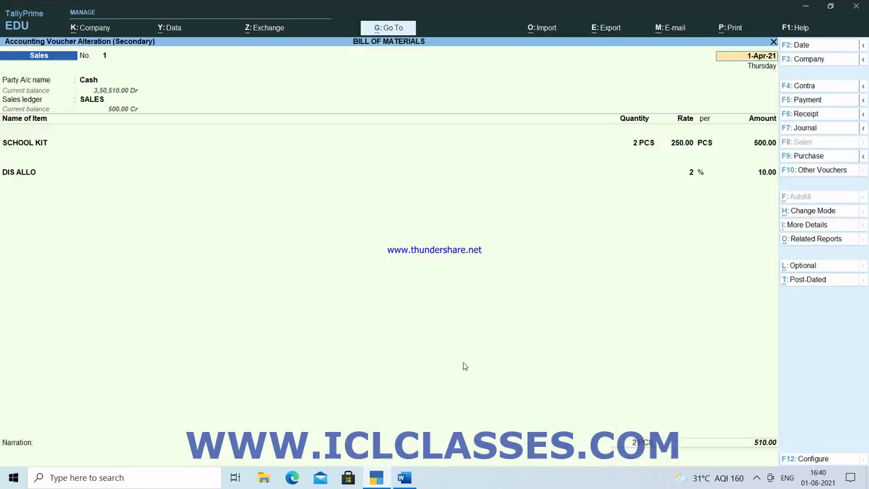
- Preview the sales voucher's printed invoice and examine its item, discount and total lines at enlarged size
key(alt+p)
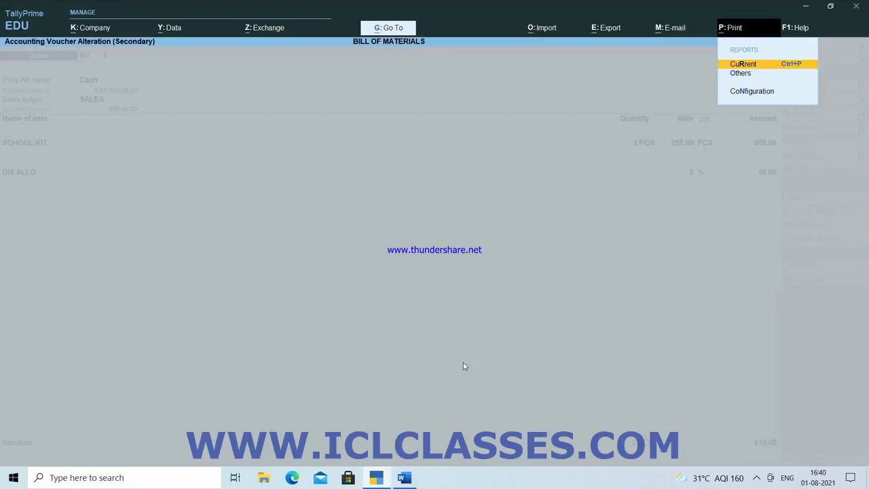
key(Return)
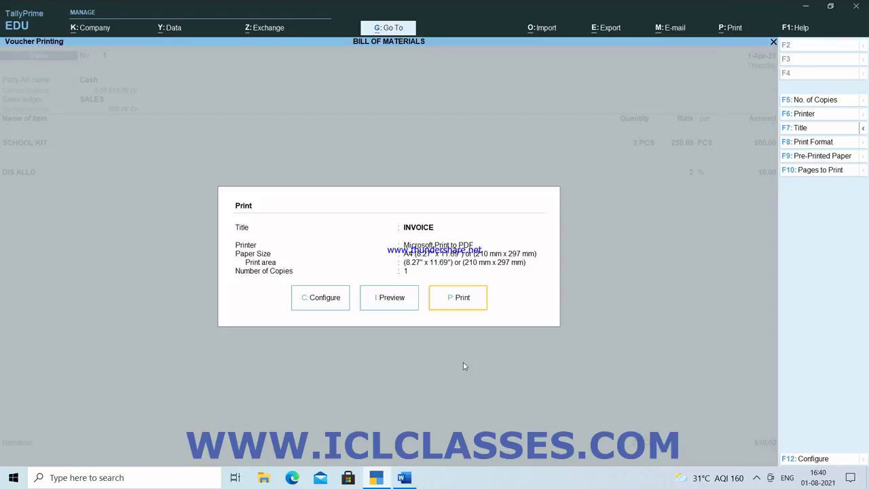
key(i)
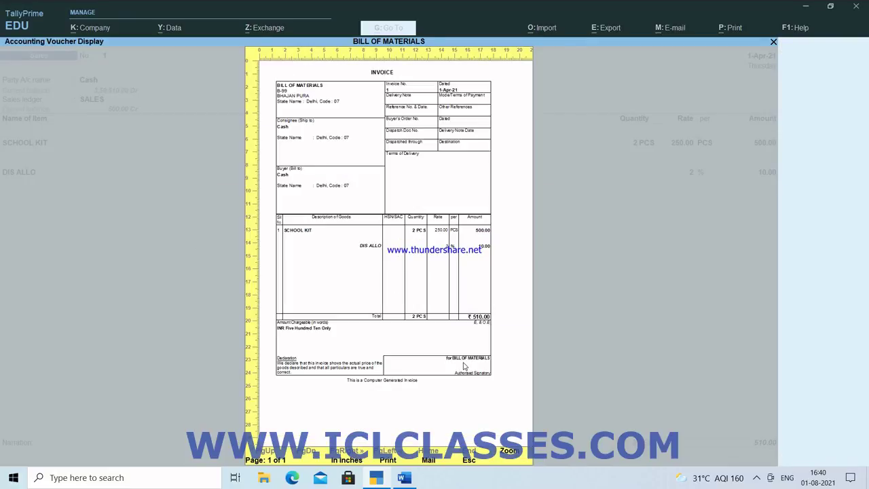
key(alt+z)
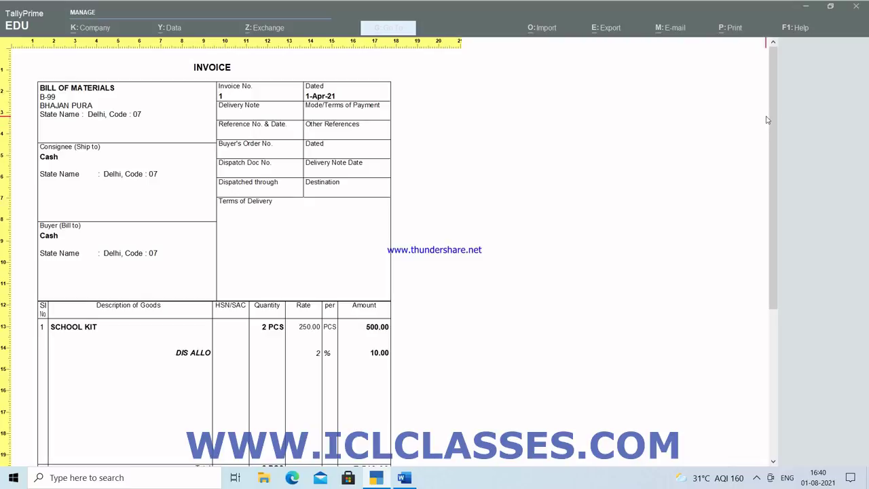
drag(773, 120, 766, 231)
scroll(766, 232, up, 6)
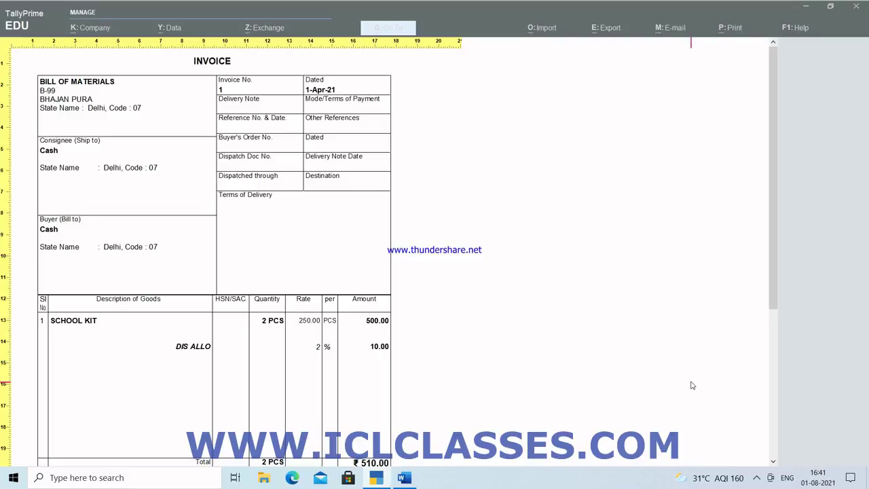
key(alt+z)
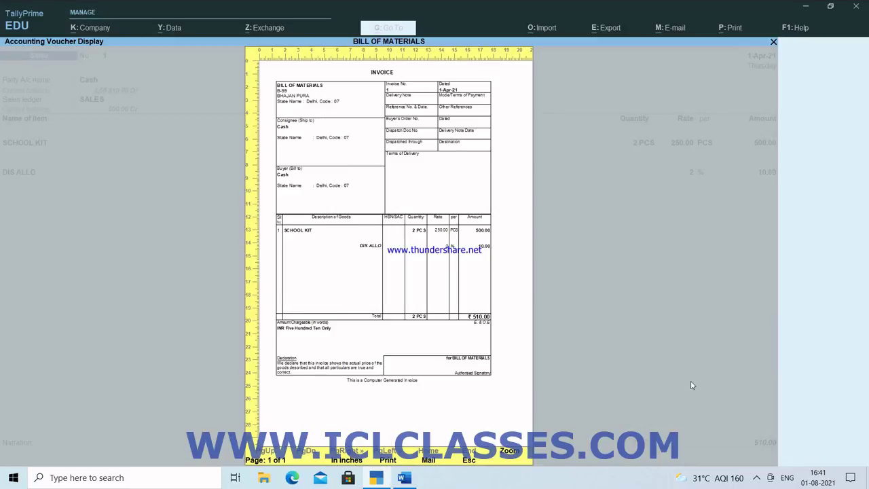
click(755, 477)
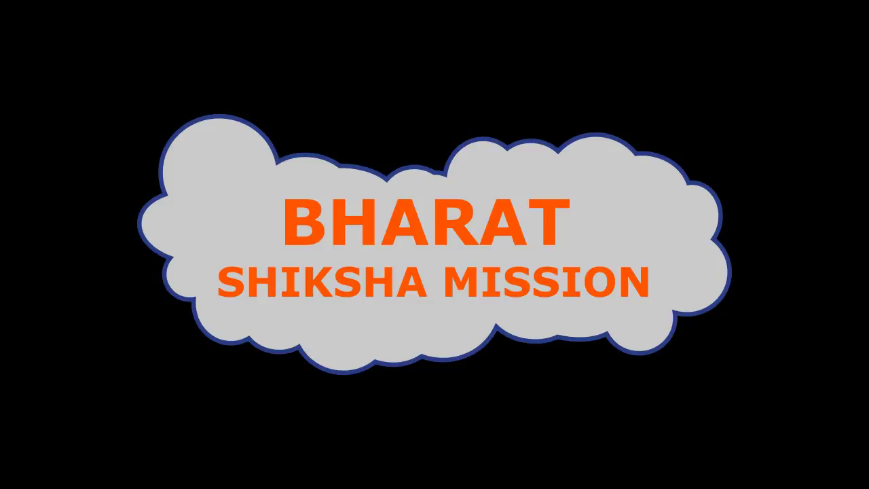